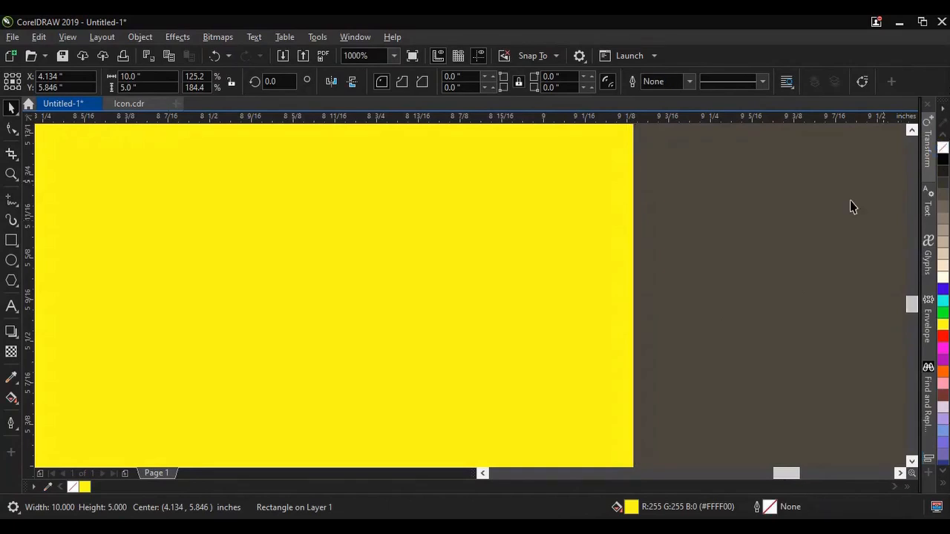
Step: Draw a rectangle on the yellow background and set its size to 8 inches wide by 4 inches high
scroll(651, 269, "down", 5)
scroll(382, 287, "up", 3)
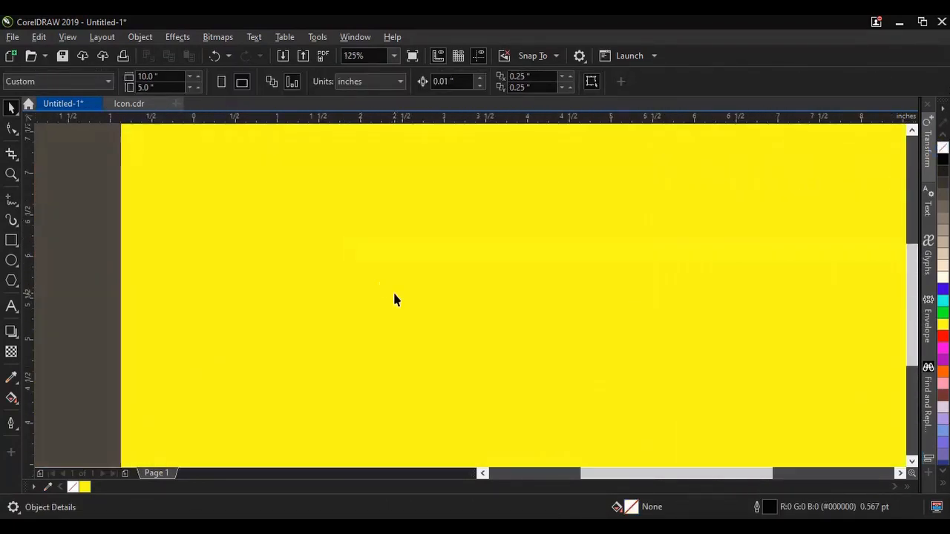
scroll(334, 290, "down", 3)
left_click(11, 239)
mouse_move(313, 219)
left_mouse_down()
mouse_move(462, 292)
mouse_move(597, 329)
left_mouse_up()
double_click(137, 76)
type("8")
key("Tab")
type("4")
key("Return")
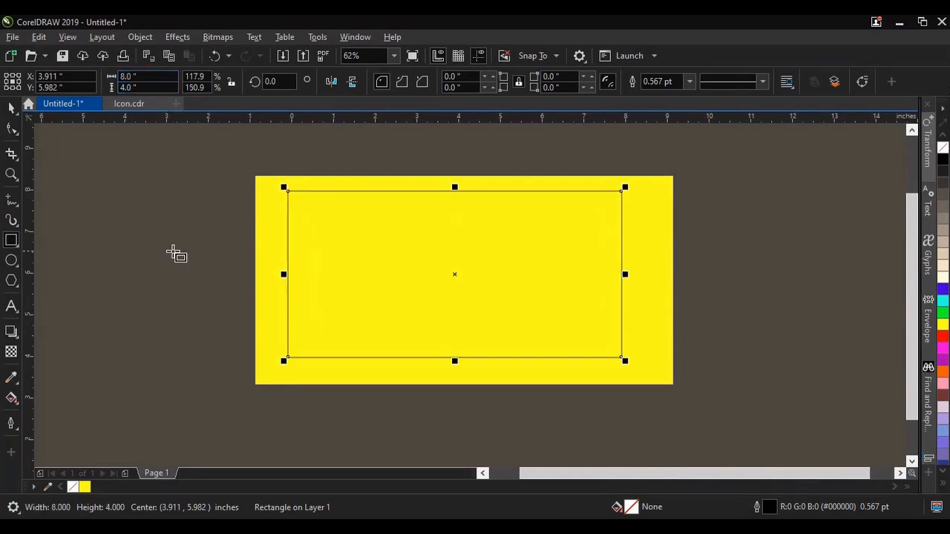
Step: Fill the 8 by 4 inch rectangle with white (#FFFFFF) and center it on the page
left_click(942, 279)
left_click(13, 106)
left_click(42, 183)
scroll(375, 245, "up", 2)
left_click(403, 240)
scroll(454, 237, "down", 2)
left_click(356, 56)
type("100")
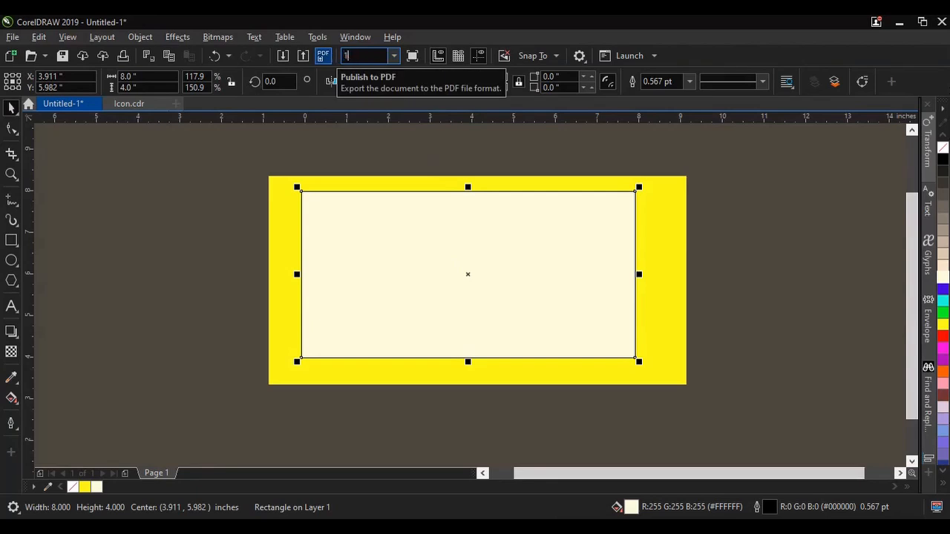
key("Return")
left_click_drag(914, 246, 914, 235)
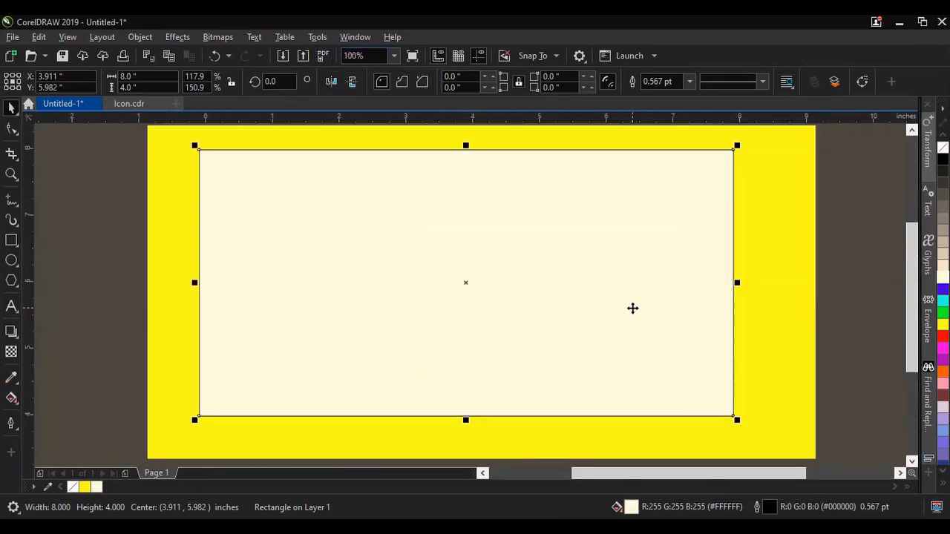
key("p")
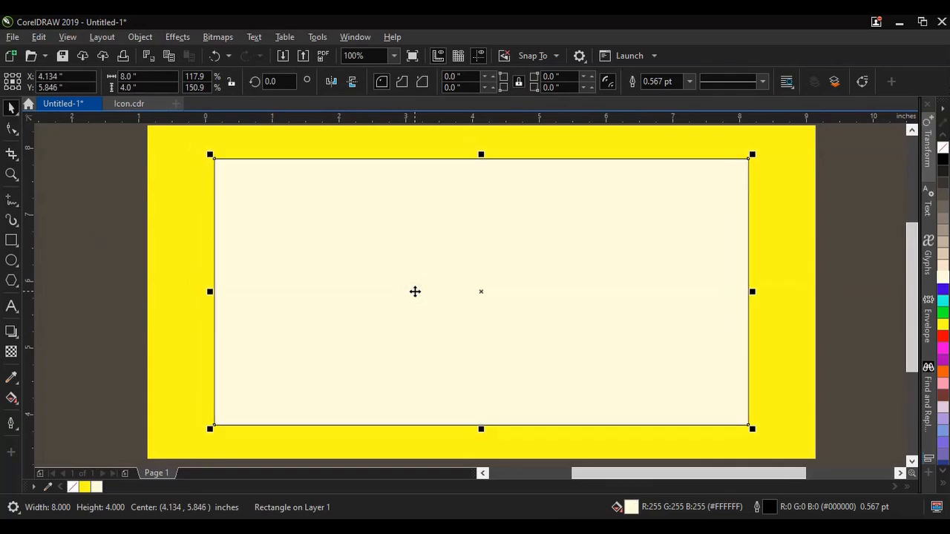
left_click(63, 261)
Step: Draw a closed four-sided Bézier shape around the white rectangle's lower part, its upper edge rising diagonally from lower left to beyond the upper right corner
left_click(20, 210)
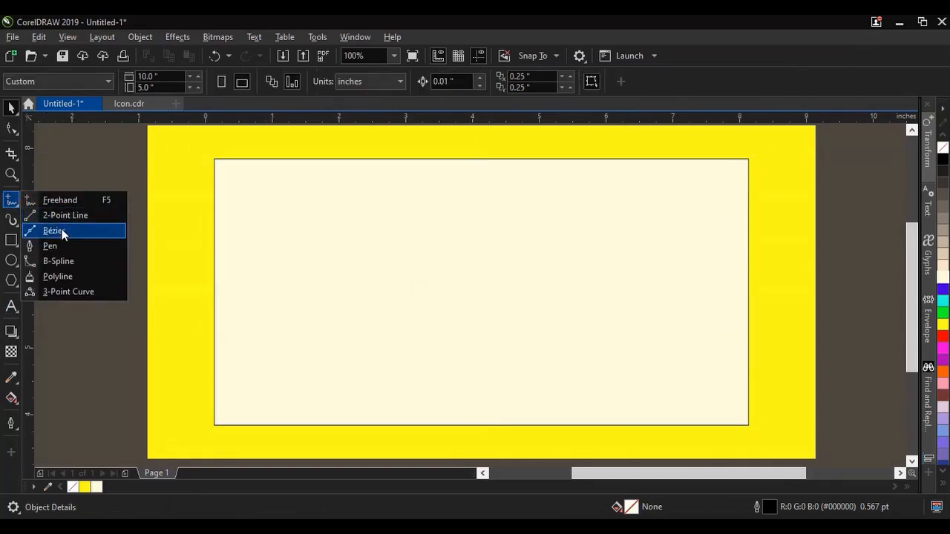
left_click(65, 215)
left_click(205, 357)
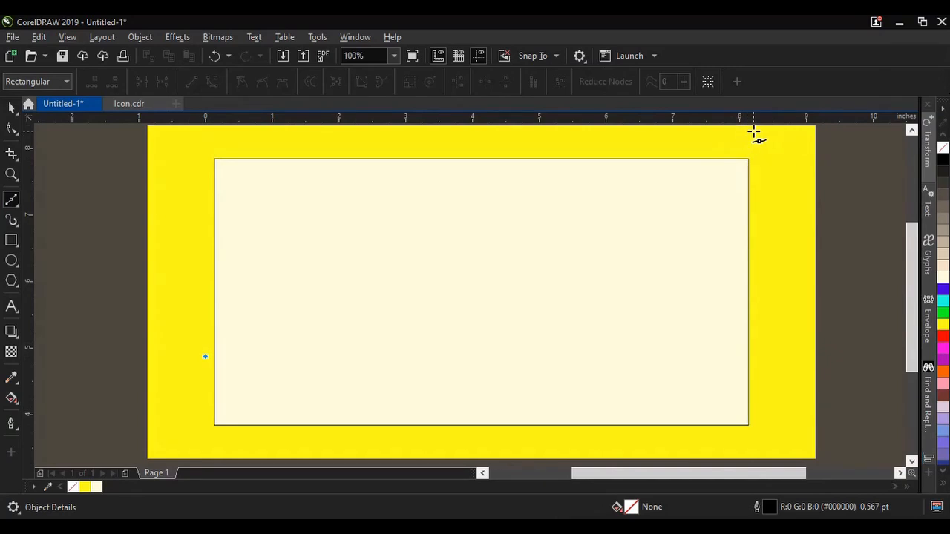
left_click(756, 126)
left_click(765, 430)
left_click(204, 430)
left_click(205, 357)
left_click(13, 108)
left_click(49, 191)
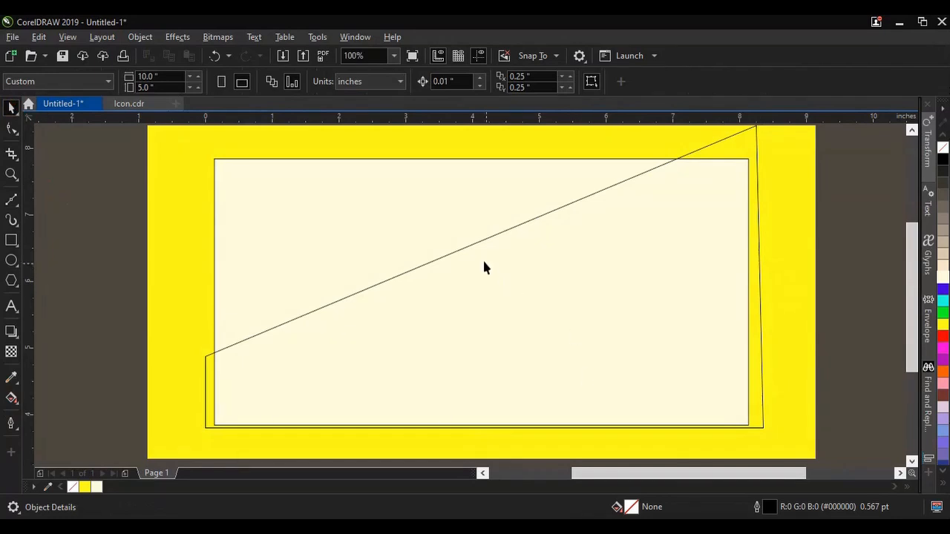
Step: Convert the shape's diagonal upper edge to a curve and bend its left half downward into a smooth wave
left_click(470, 251)
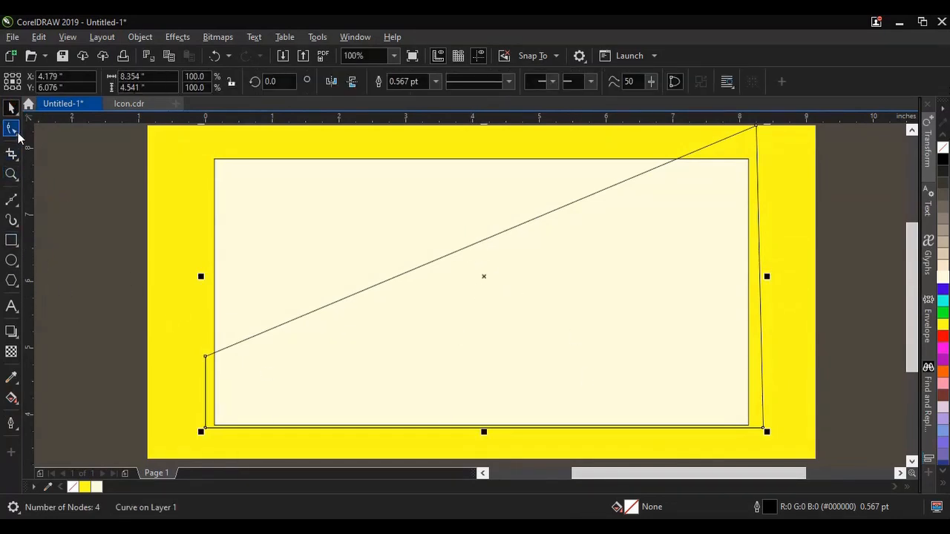
left_click(11, 129)
left_click(15, 133)
left_click(47, 134)
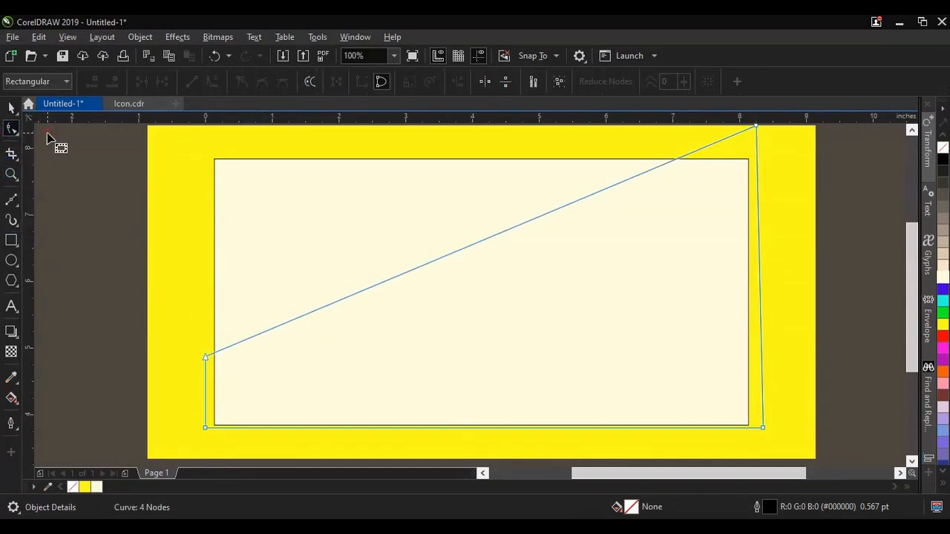
left_click(475, 244)
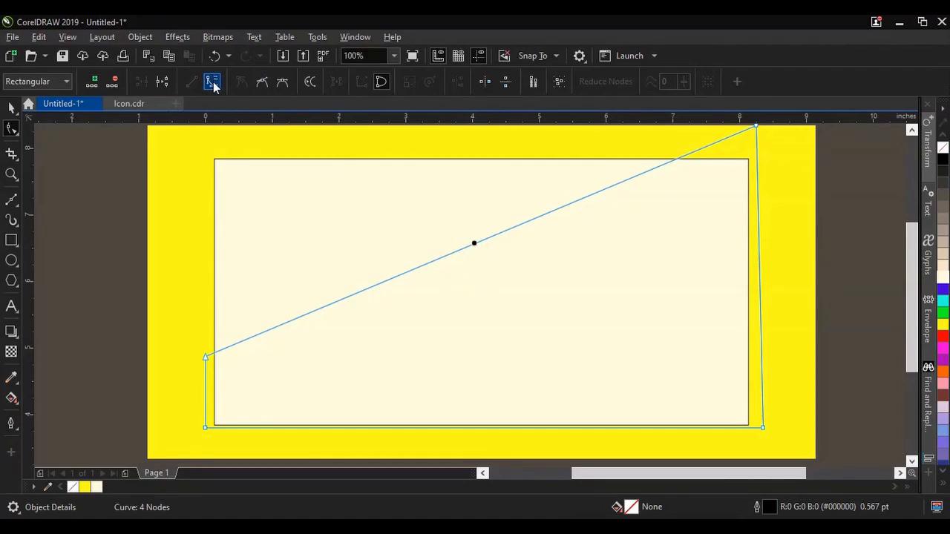
left_click(213, 83)
left_click_drag(383, 290, 465, 437)
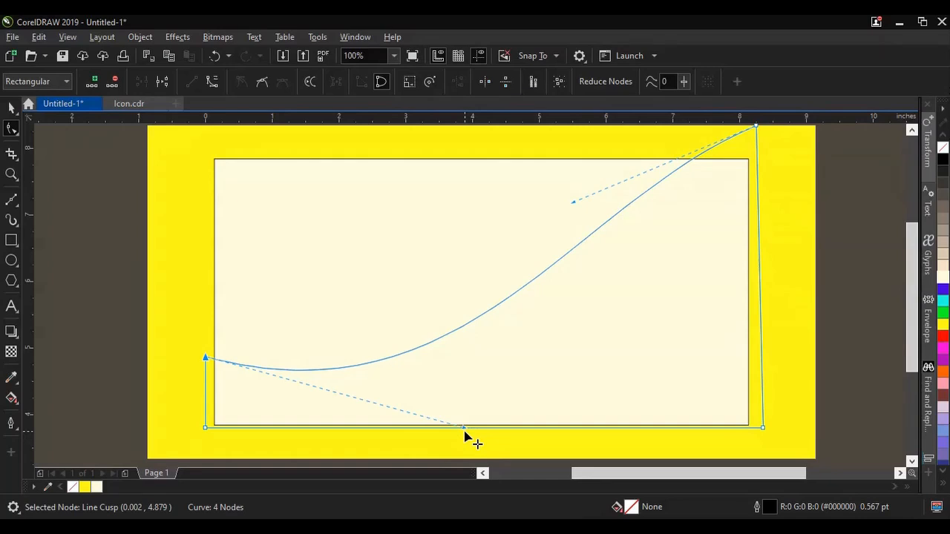
left_click(11, 108)
Step: Move the wave shape's upper right node slightly outward to about 8.46, 8.315 inches
scroll(562, 212, "down", 1)
scroll(631, 178, "up", 1)
left_click_drag(694, 170, 709, 170)
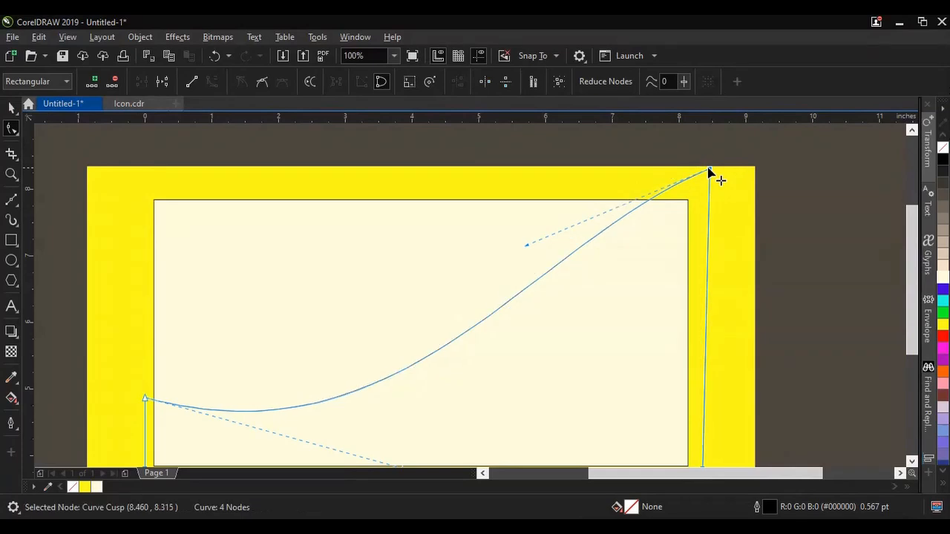
scroll(593, 193, "down", 1)
scroll(488, 214, "up", 1)
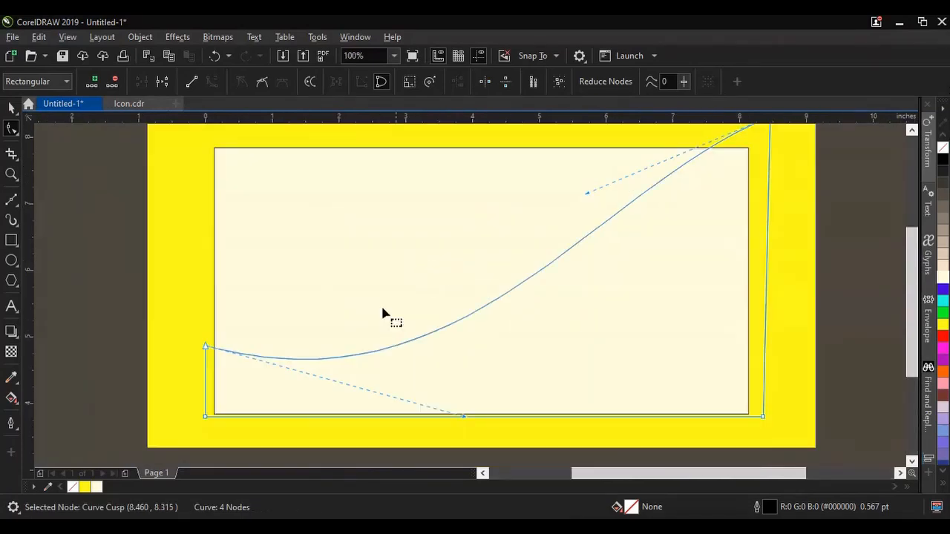
left_click(9, 110)
left_click(556, 351)
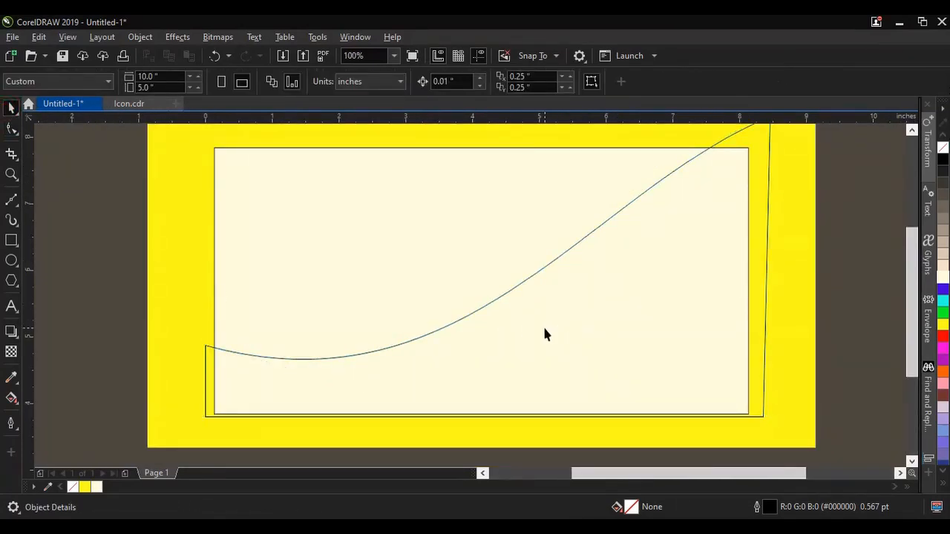
Step: Draw a narrow closed four-node diagonal band with the Bézier tool just above the wave shape, extending past the page's top edge
left_click(11, 200)
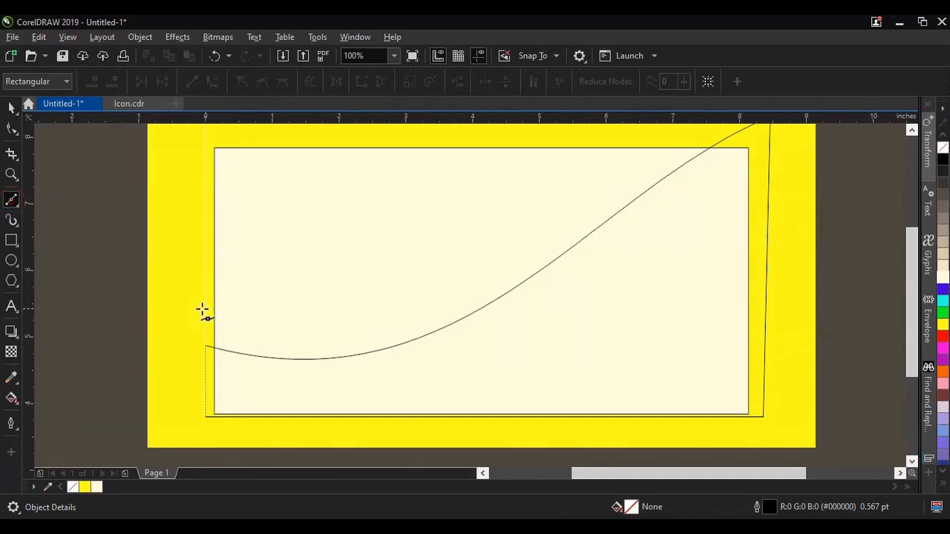
left_click(205, 336)
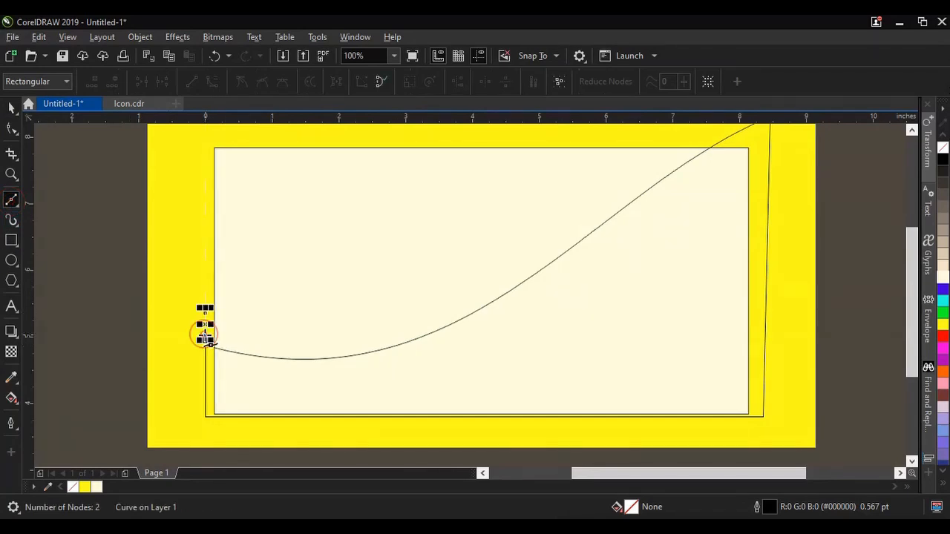
scroll(267, 335, "down", 1)
scroll(384, 294, "up", 1)
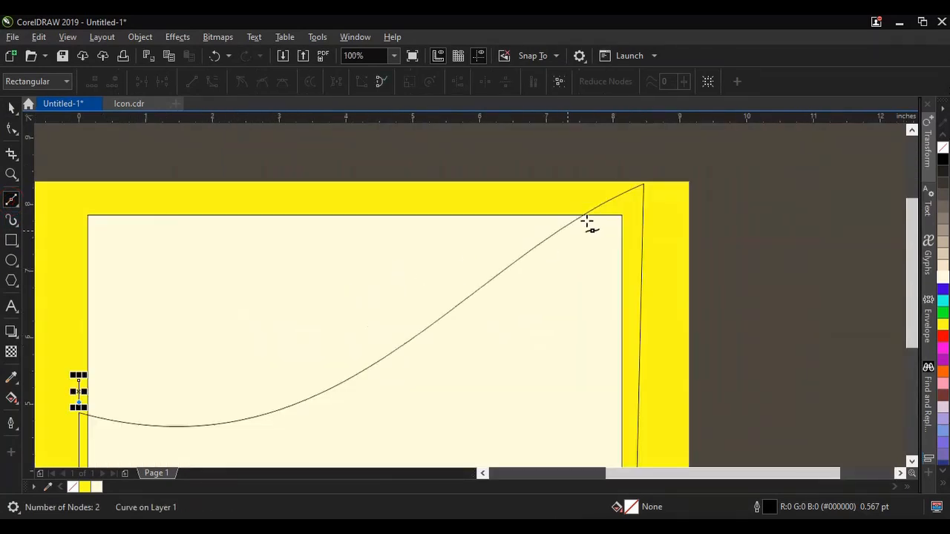
left_click(636, 167)
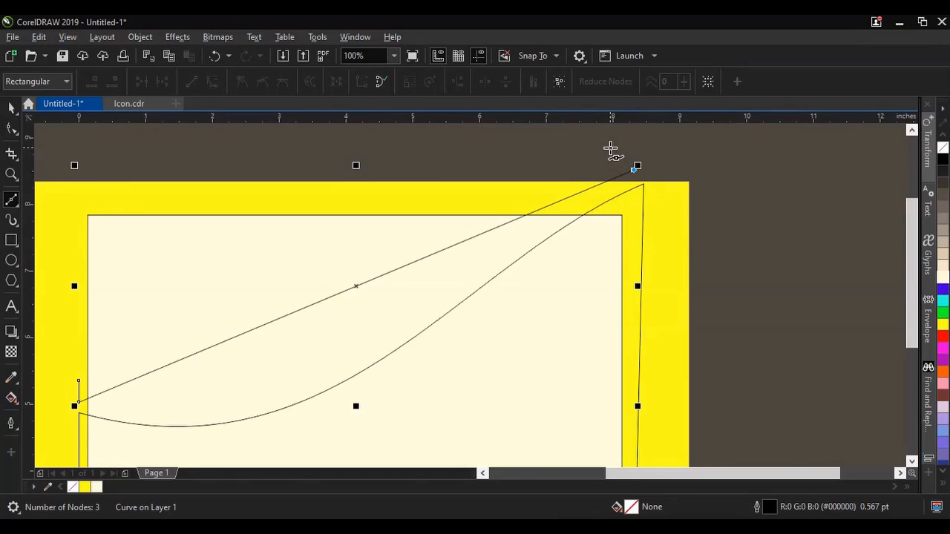
left_click(80, 382)
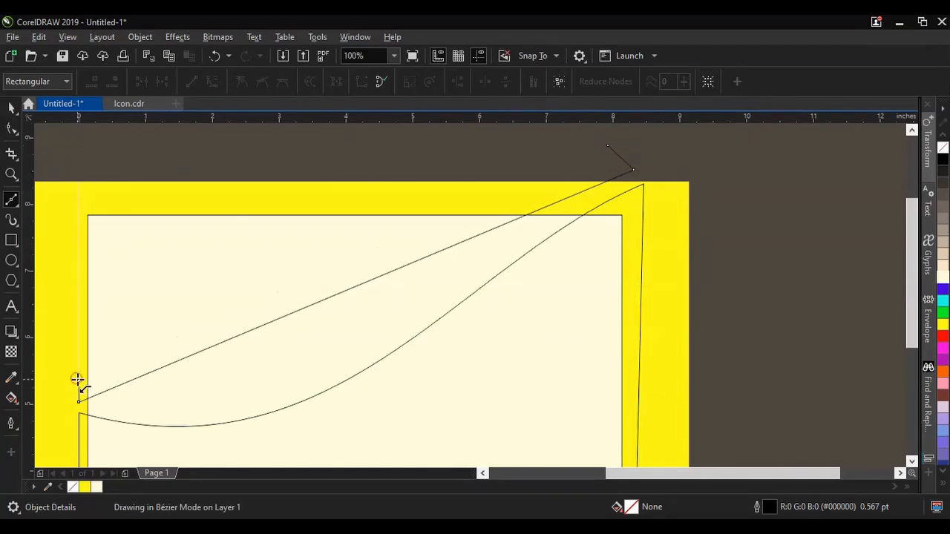
scroll(462, 357, "down", 1)
scroll(255, 365, "up", 2)
Step: Convert the band's lower edge to a curve and bend it to run parallel to the wave below
left_click(11, 127)
left_click_drag(319, 383, 320, 391)
scroll(414, 414, "down", 2)
scroll(507, 358, "up", 1)
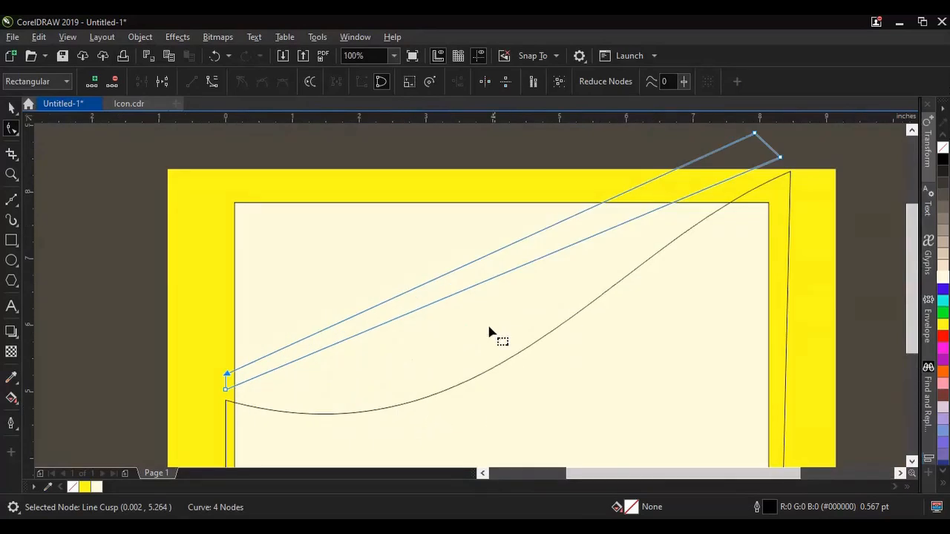
left_click(477, 286)
left_click(212, 81)
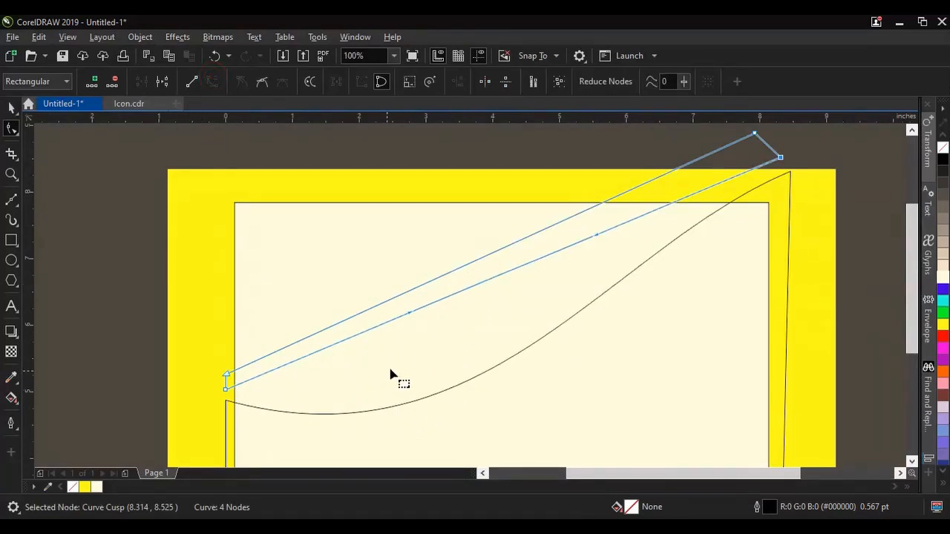
left_click_drag(410, 318, 466, 460)
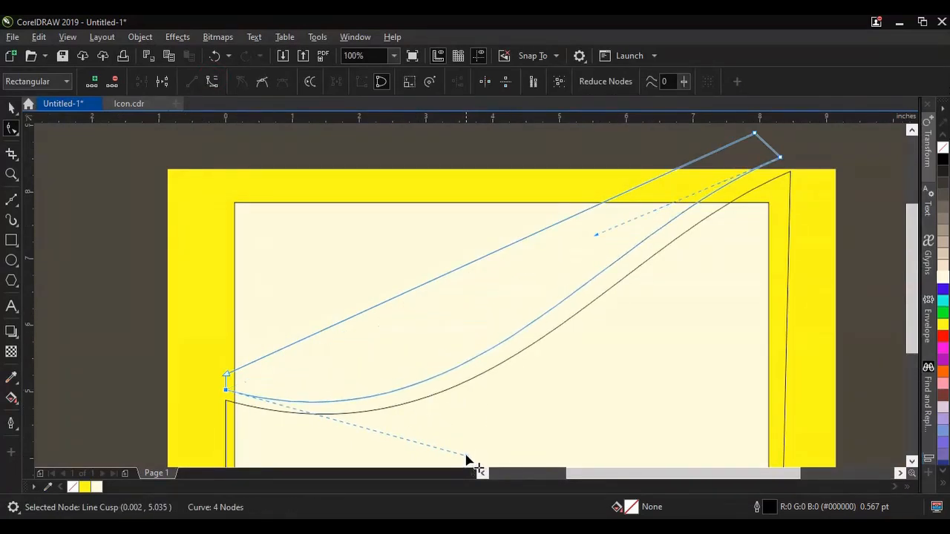
Step: Convert the band's upper edge to a curve and bend it downward so the band widens toward the upper right
left_click(467, 265)
left_click(213, 82)
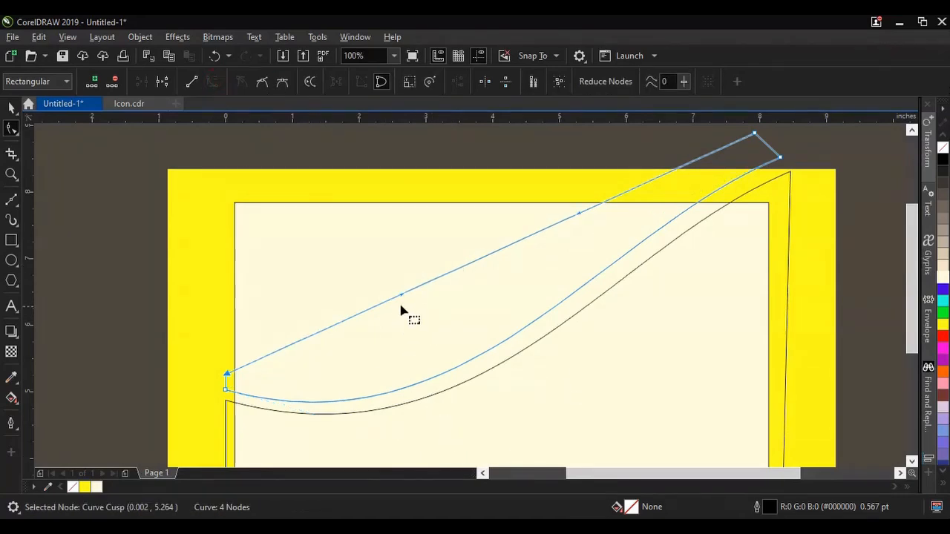
left_click_drag(403, 294, 435, 409)
key("space")
left_click(62, 190)
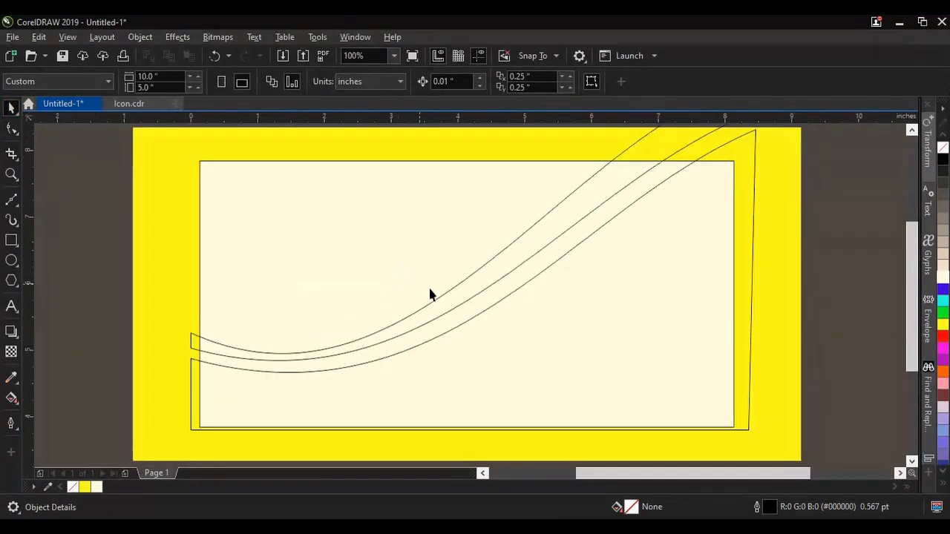
Step: Apply a linear fountain fill to the large lower wave shape
left_click(452, 387)
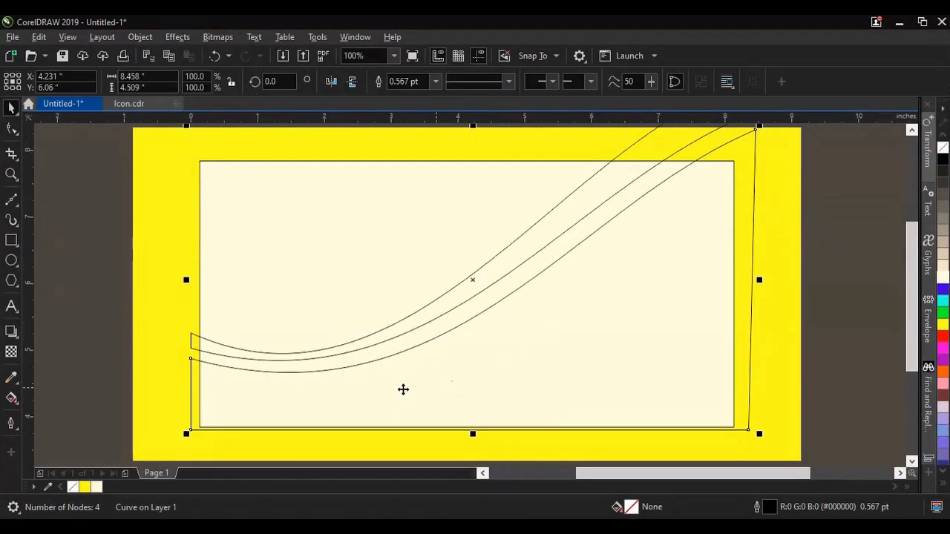
left_click(12, 398)
left_click(52, 81)
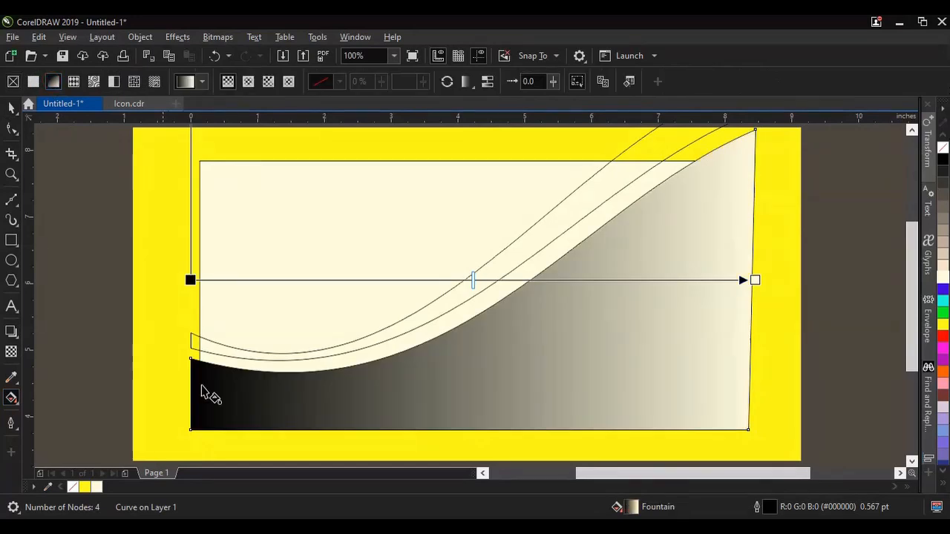
Step: Set the fountain fill's left color node to red from the RGB Palette
left_click(191, 280)
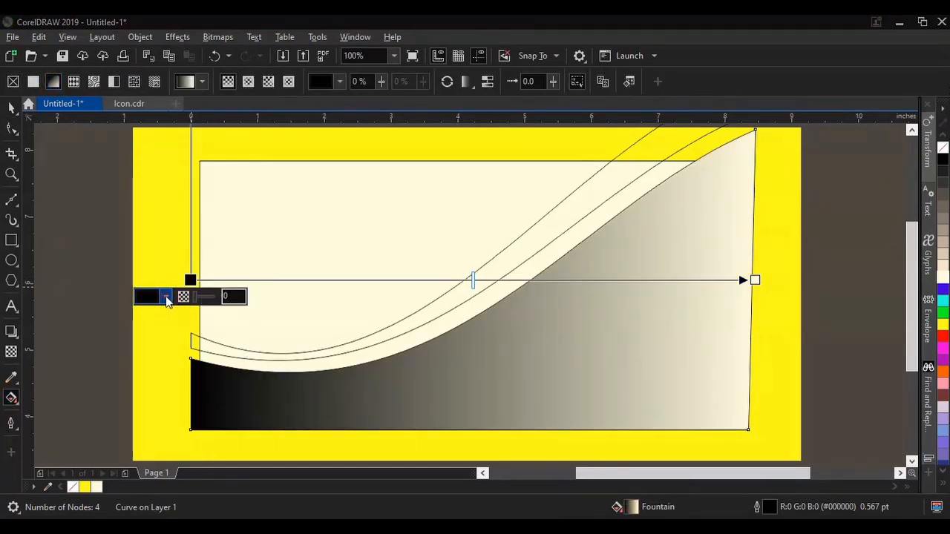
left_click(168, 298)
left_click(190, 324)
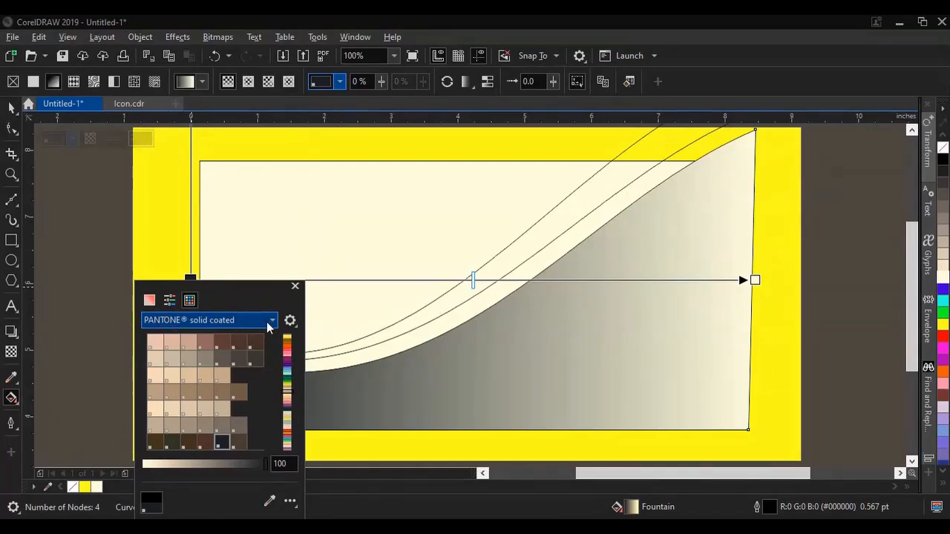
left_click(167, 320)
scroll(262, 255, "up", 5)
scroll(262, 256, "up", 2)
scroll(244, 278, "down", 10)
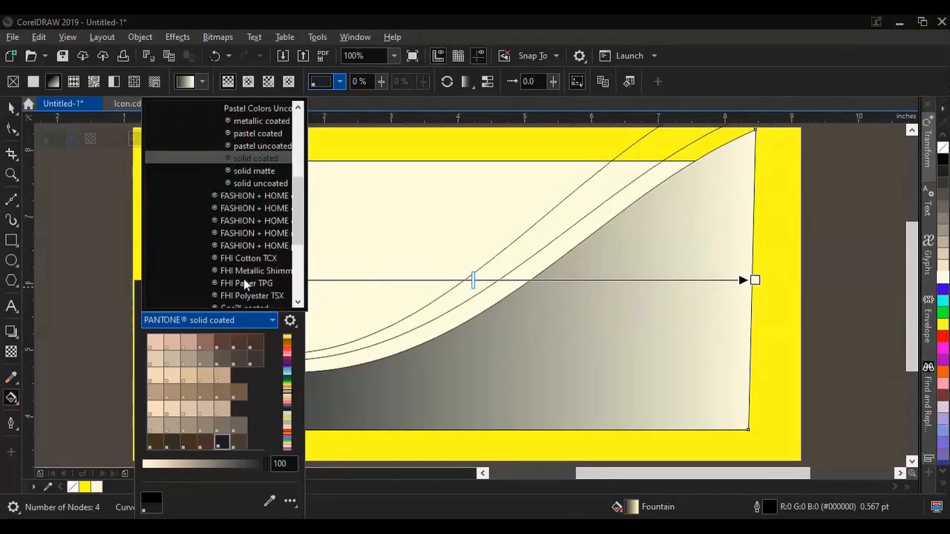
left_click(222, 295)
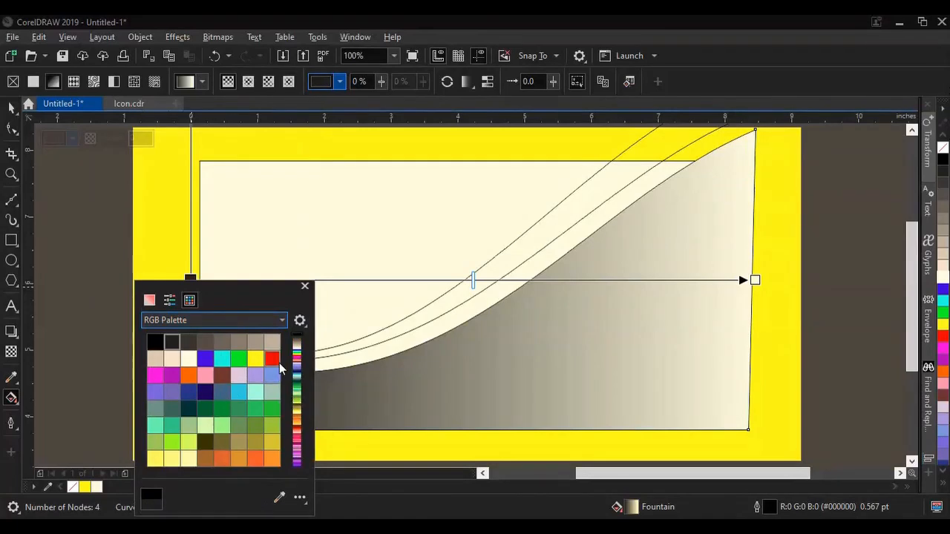
left_click(275, 360)
Step: Set the fountain fill's right color node to dark red #610303 and deselect the wave shape
left_click(755, 281)
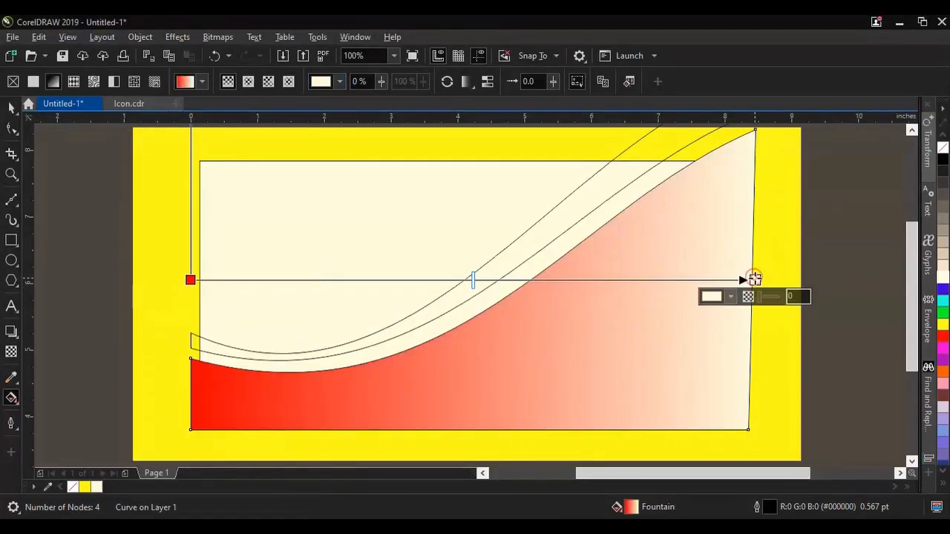
left_click(733, 296)
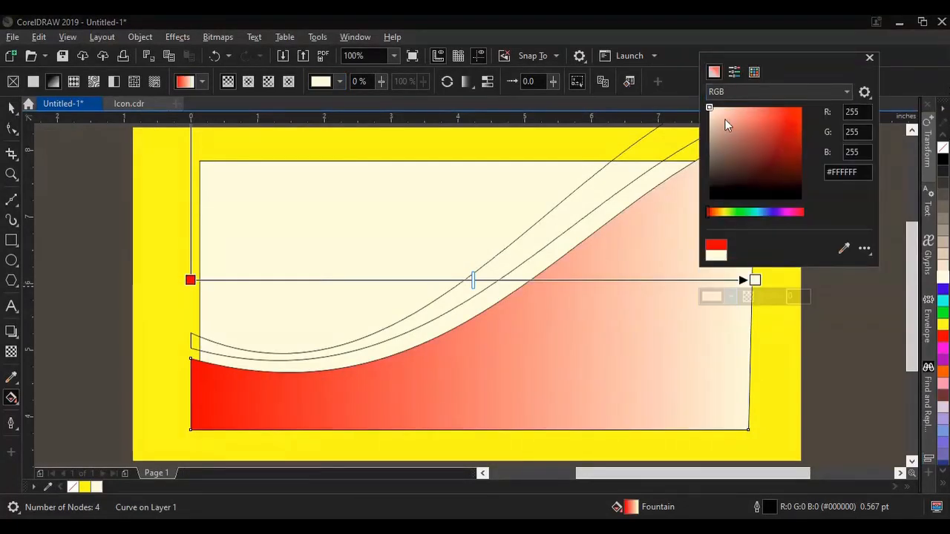
left_click(799, 164)
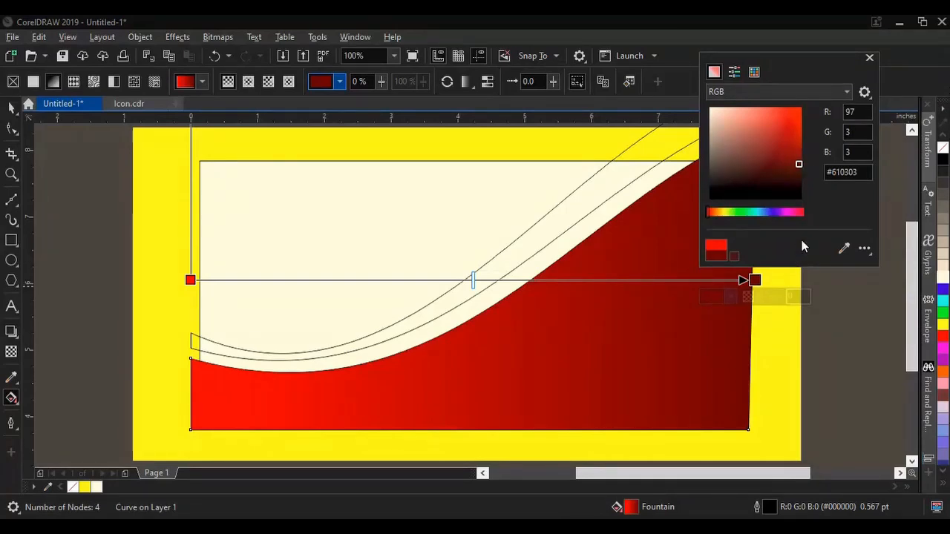
left_click(11, 109)
left_click(66, 186)
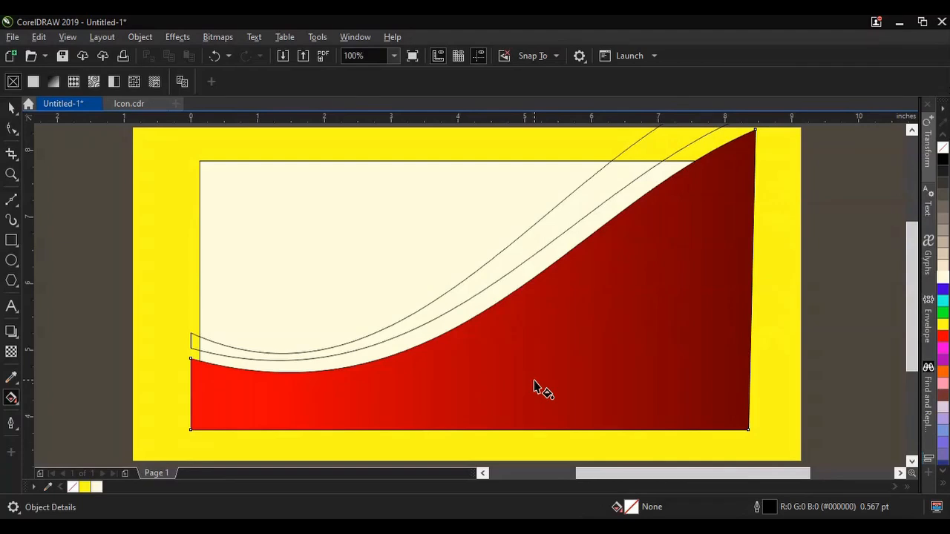
Step: Copy the lower wave's red fountain fill onto the narrow curved band with the Attributes Eyedropper
left_click(15, 382)
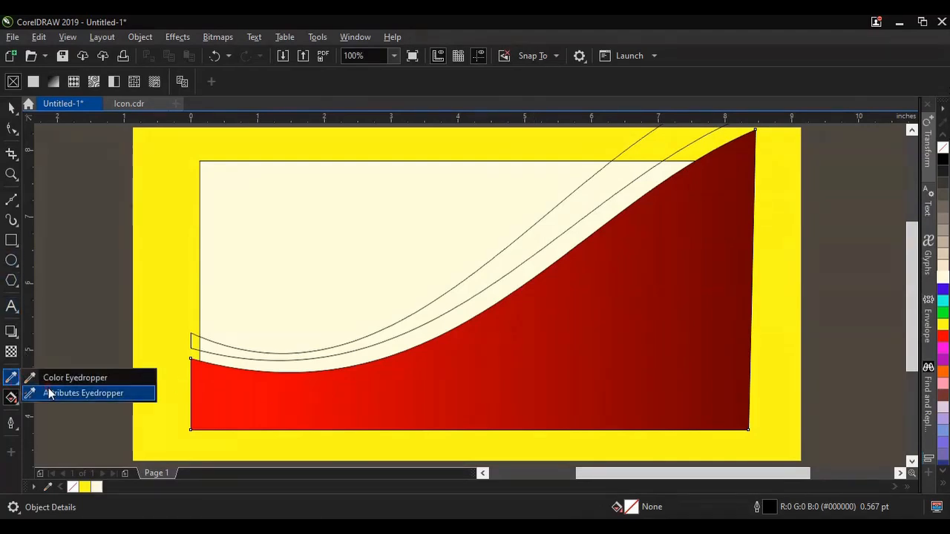
left_click(49, 394)
left_click(499, 261)
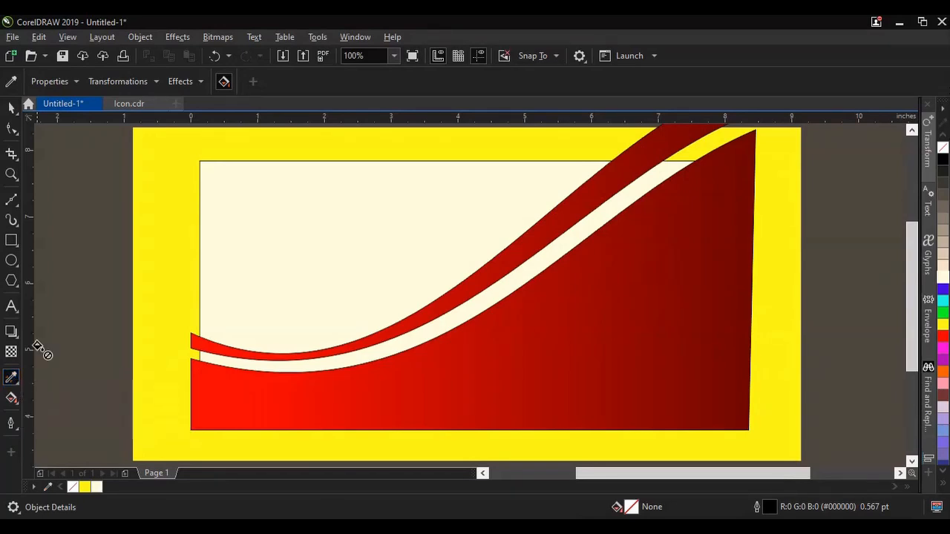
key("space")
Step: Remove the outlines from the large lower wave shape and the curved band
scroll(579, 335, "down", 2)
scroll(664, 348, "up", 2)
left_click(537, 309)
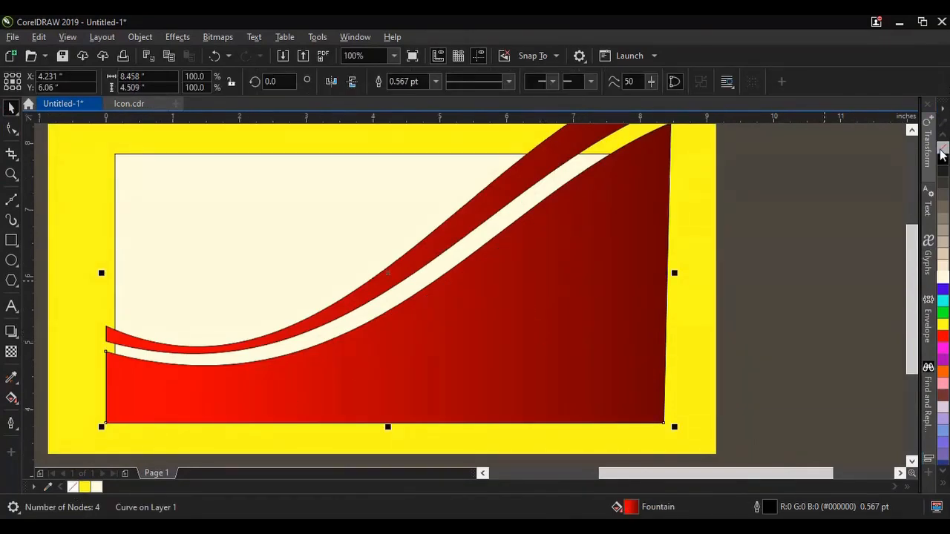
left_click(461, 211)
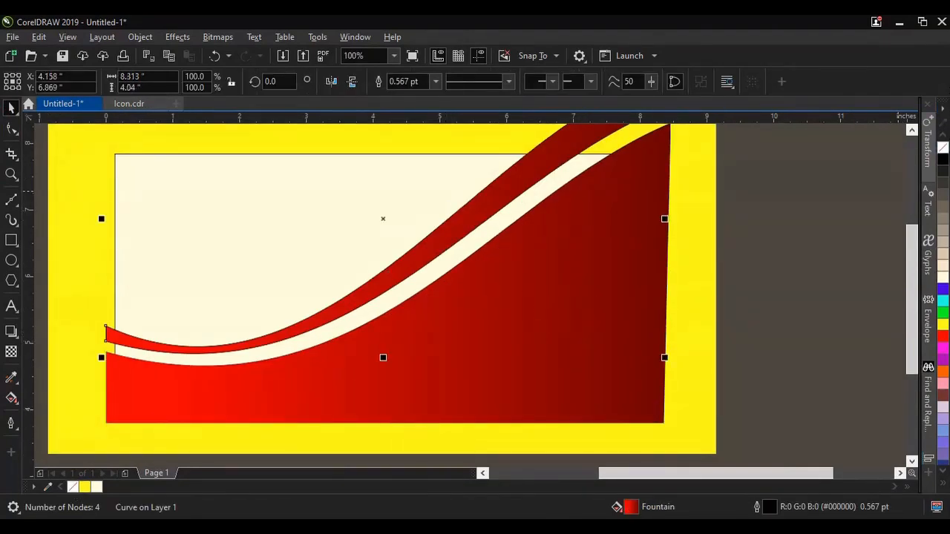
scroll(407, 269, "up", 3)
right_click(943, 147)
scroll(502, 270, "down", 3)
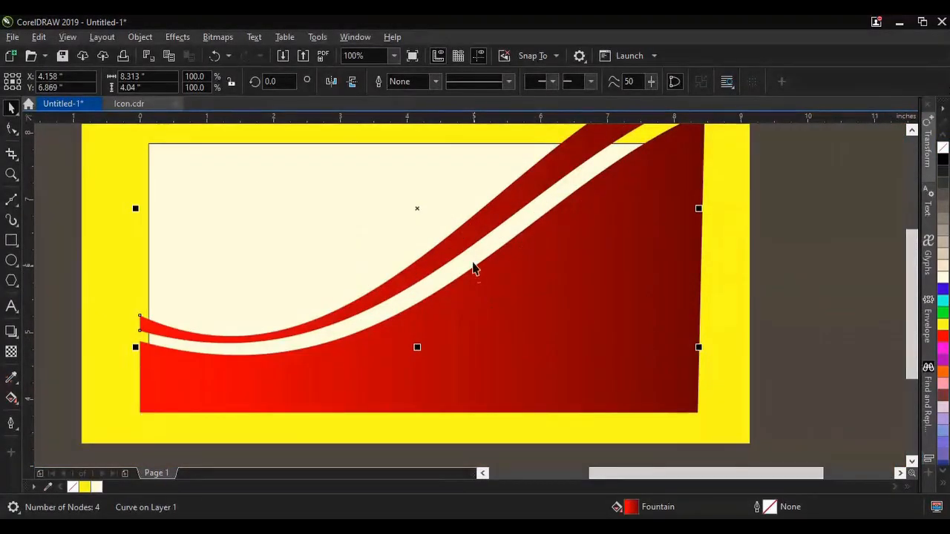
Step: PowerClip both red wave shapes inside the cream rectangle and deselect
left_click(520, 316)
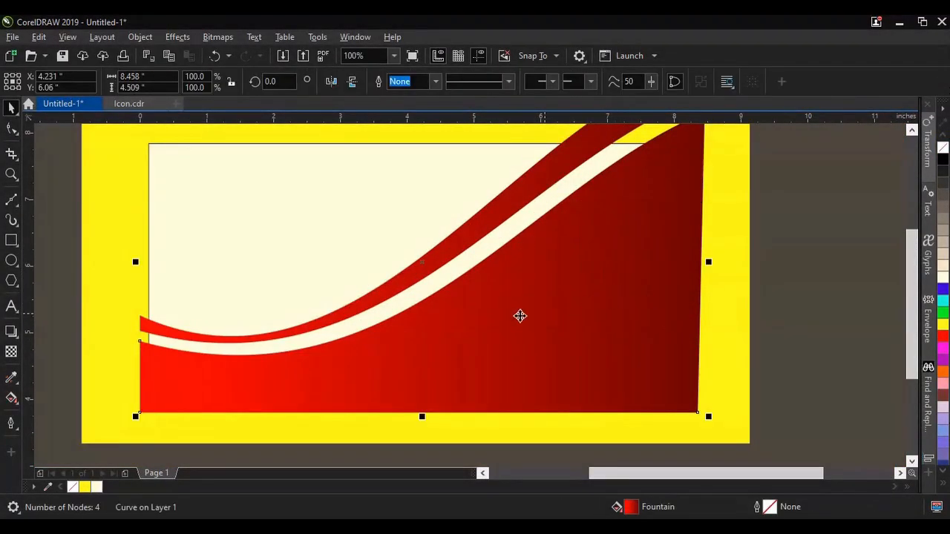
left_click(460, 250, "shift")
scroll(459, 256, "down", 1)
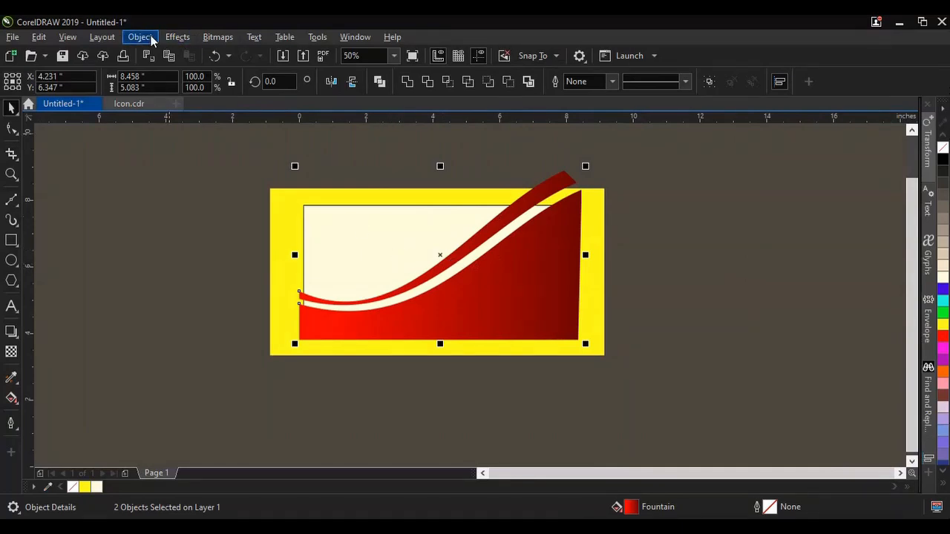
left_click(152, 39)
mouse_move(222, 59)
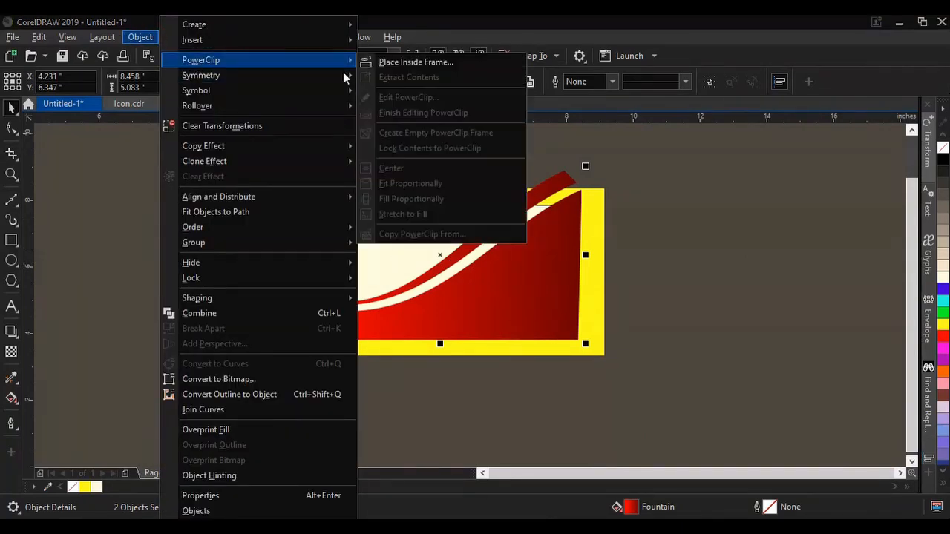
left_click(437, 62)
left_click(351, 240)
left_click(746, 322)
Step: Examine the clipped waves along the rectangle's edges and the empty cream area above them
scroll(425, 321, "up", 1)
scroll(170, 311, "up", 2)
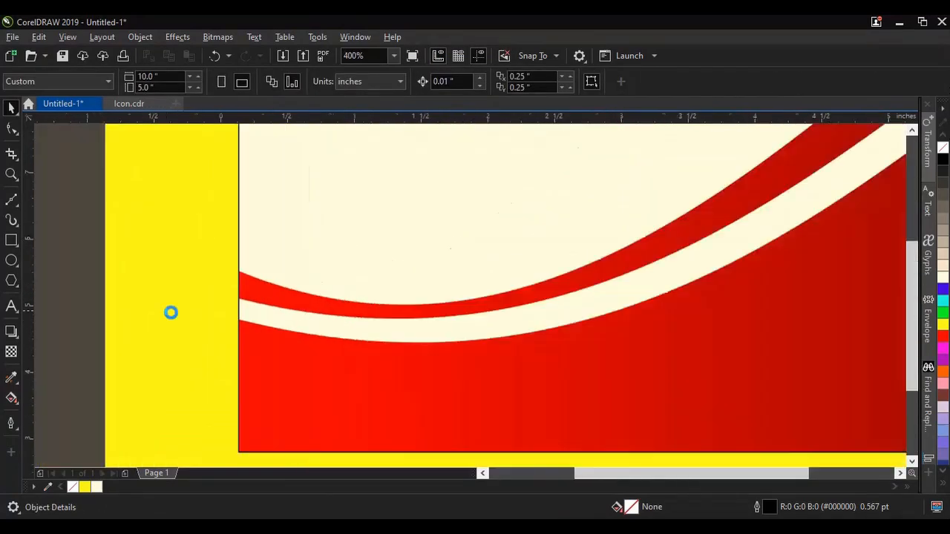
scroll(409, 212, "down", 3)
scroll(454, 212, "up", 2)
scroll(454, 212, "down", 2)
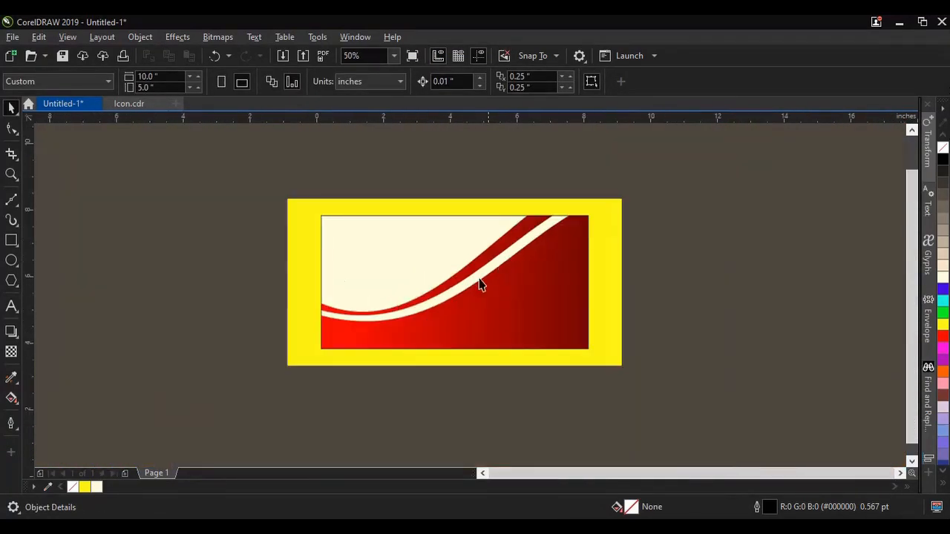
scroll(297, 269, "up", 1)
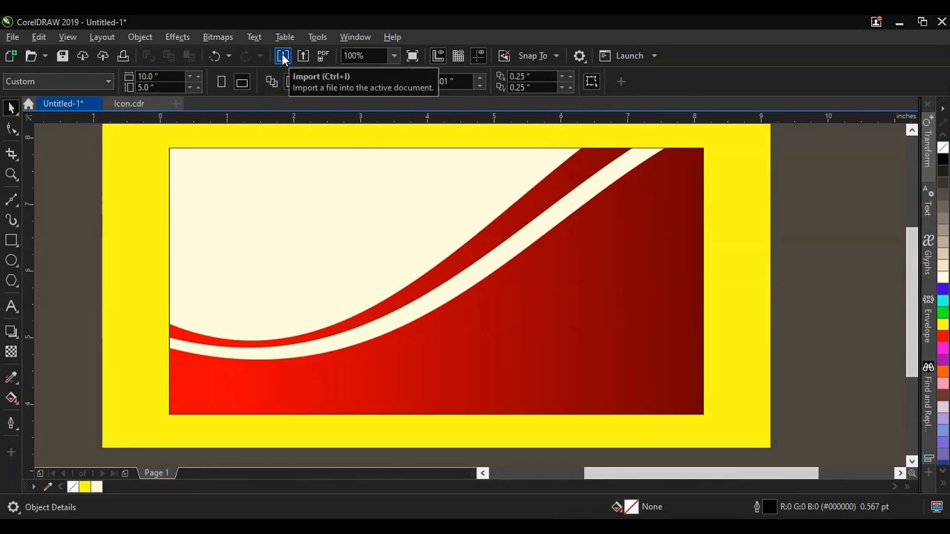
scroll(701, 187, "up", 1)
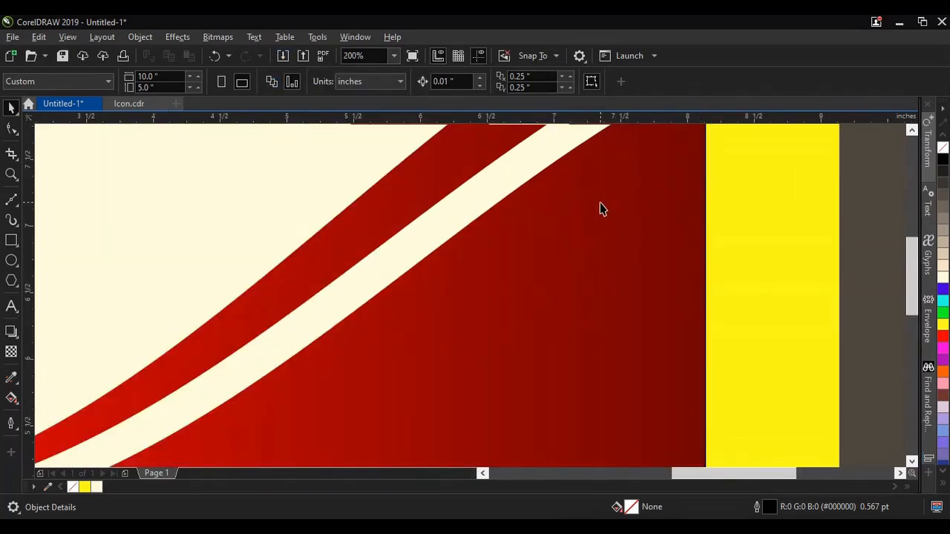
scroll(601, 209, "down", 1)
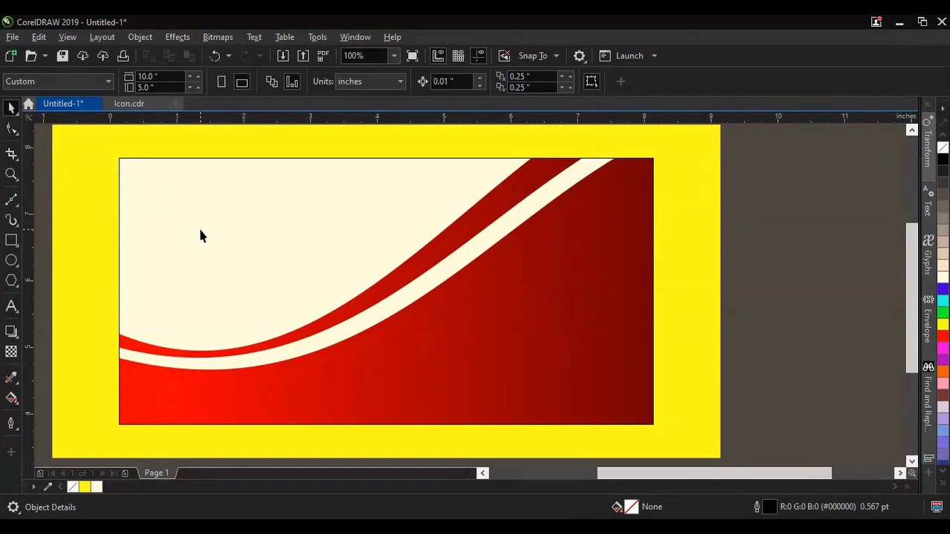
scroll(104, 176, "up", 1)
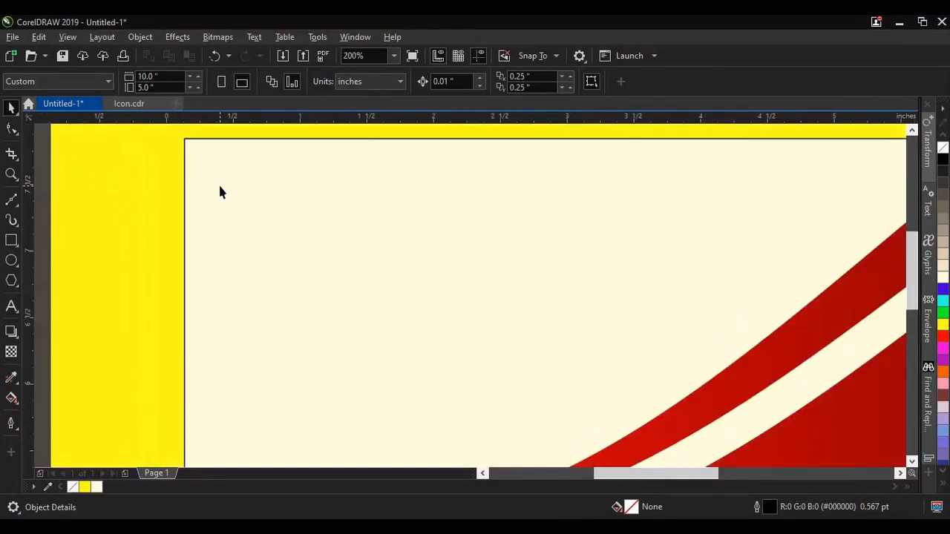
scroll(298, 183, "up", 1)
scroll(242, 218, "down", 1)
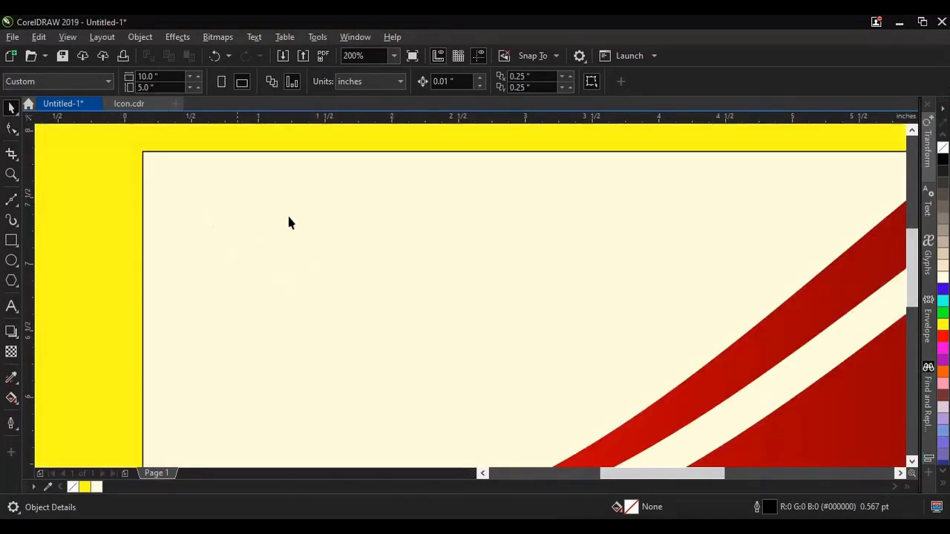
scroll(457, 275, "down", 2)
scroll(464, 282, "up", 1)
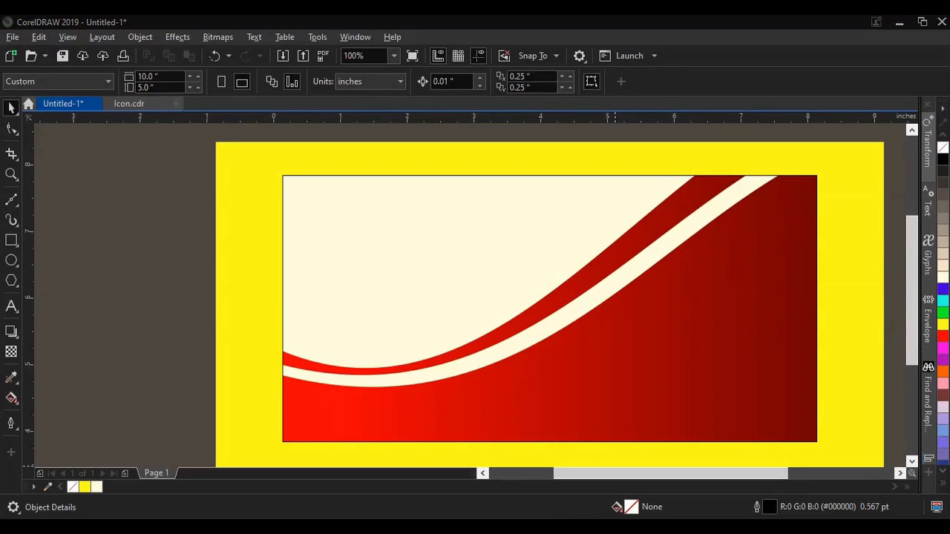
Step: Draw a rectangle about 1.18 by 0.67 inches in the cream area's upper-left part and round its corners to about 0.055 inches
scroll(363, 221, "up", 1)
left_click(11, 241)
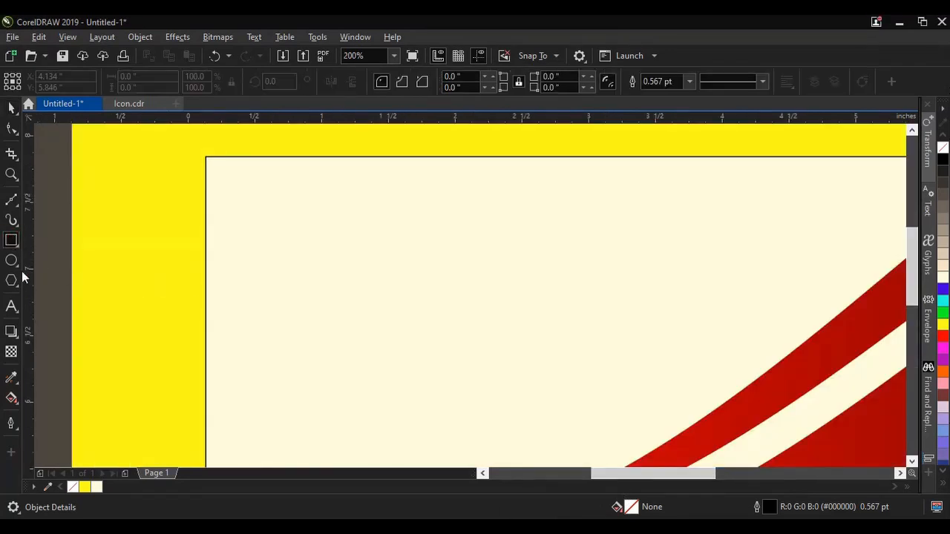
left_click_drag(264, 204, 421, 293)
key("F10")
scroll(275, 234, "up", 1)
left_click_drag(252, 178, 250, 191)
left_click(12, 108)
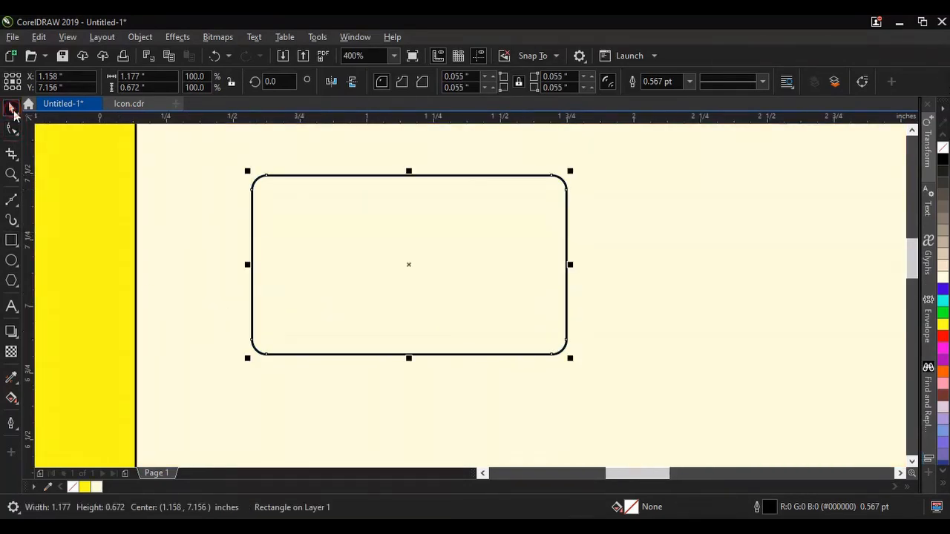
Step: Copy the rounded rectangle and paste the duplicate in place
right_click(427, 274)
left_click(460, 188)
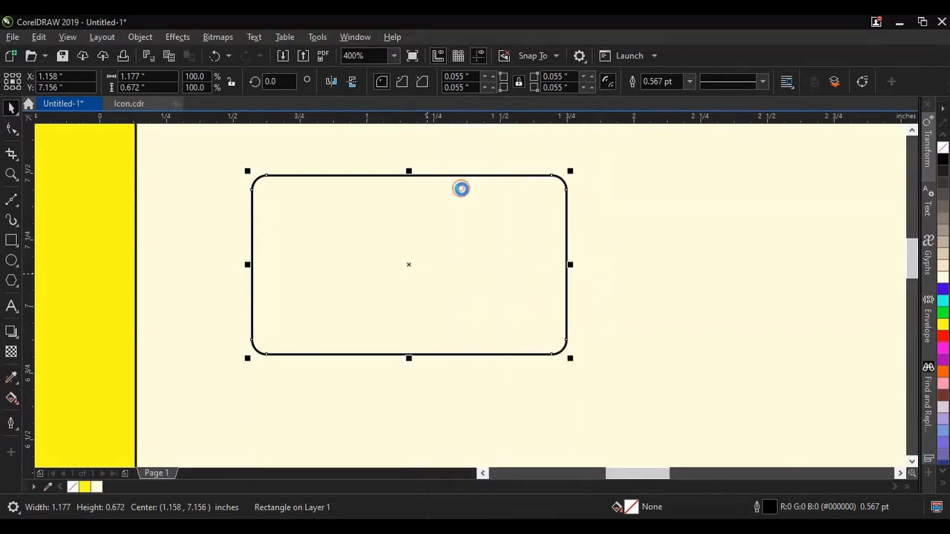
left_click(170, 220)
left_click(93, 217)
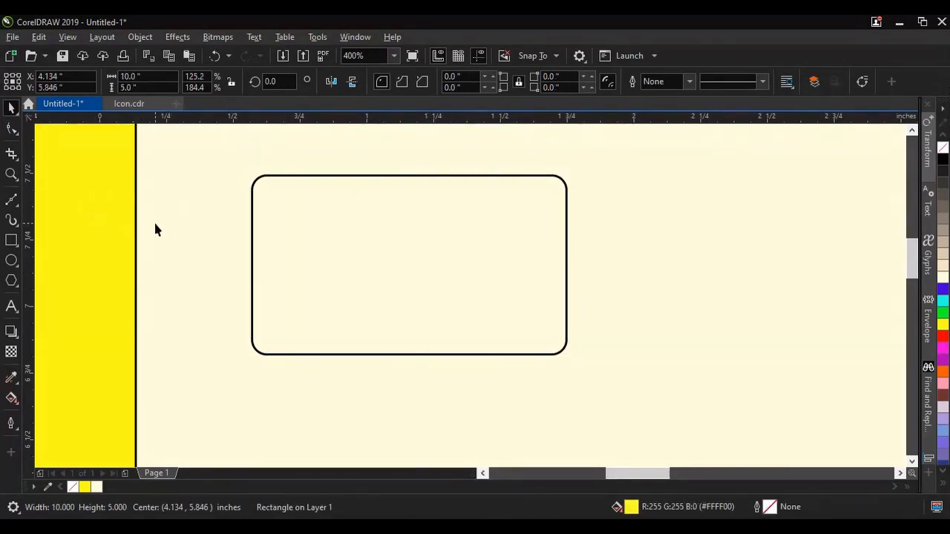
right_click(155, 227)
left_click(113, 239)
left_click(39, 36)
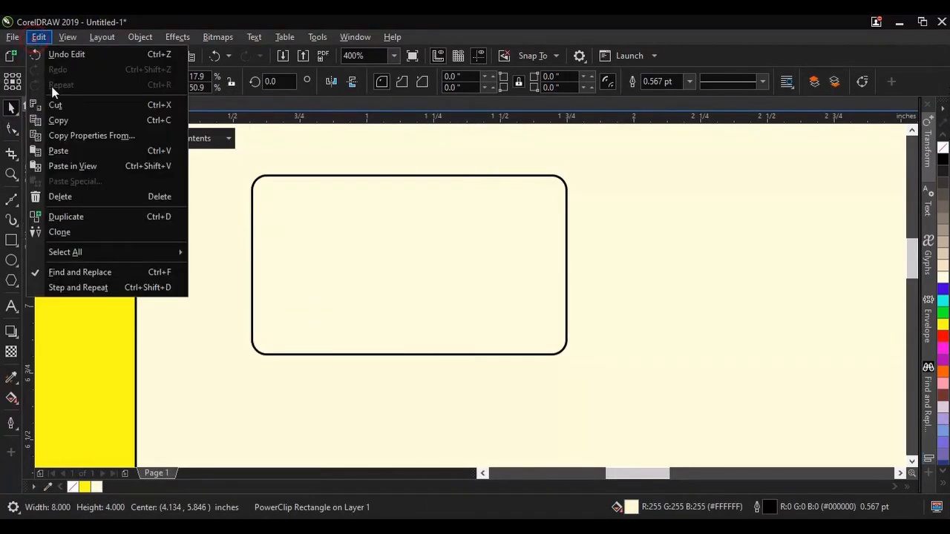
left_click(64, 149)
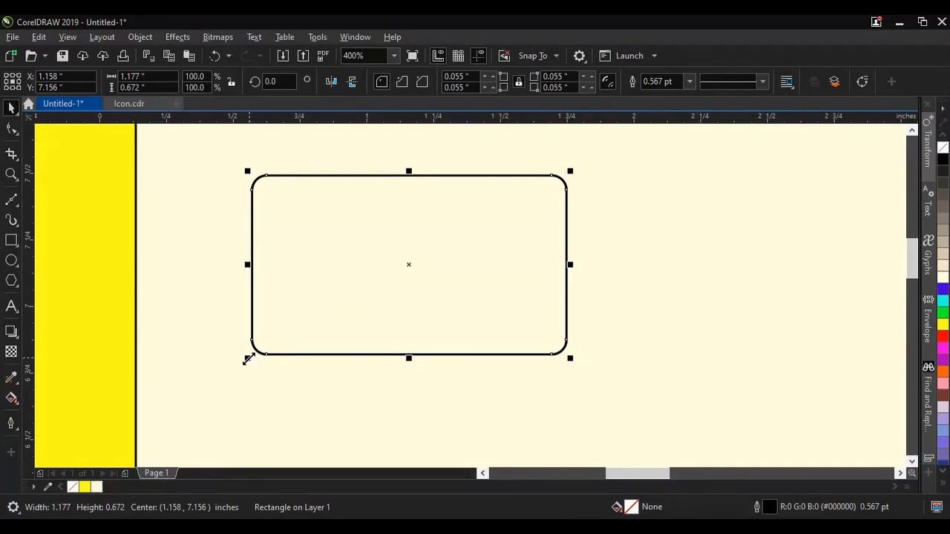
Step: Shrink the duplicate to about 0.88 by 0.54 inches and place it centered, overlapping the original's upper edge
left_click_drag(248, 359, 262, 346)
left_click_drag(380, 303, 380, 239)
left_click_drag(263, 284, 279, 283)
left_click_drag(386, 230, 391, 248)
left_click_drag(277, 220, 289, 233)
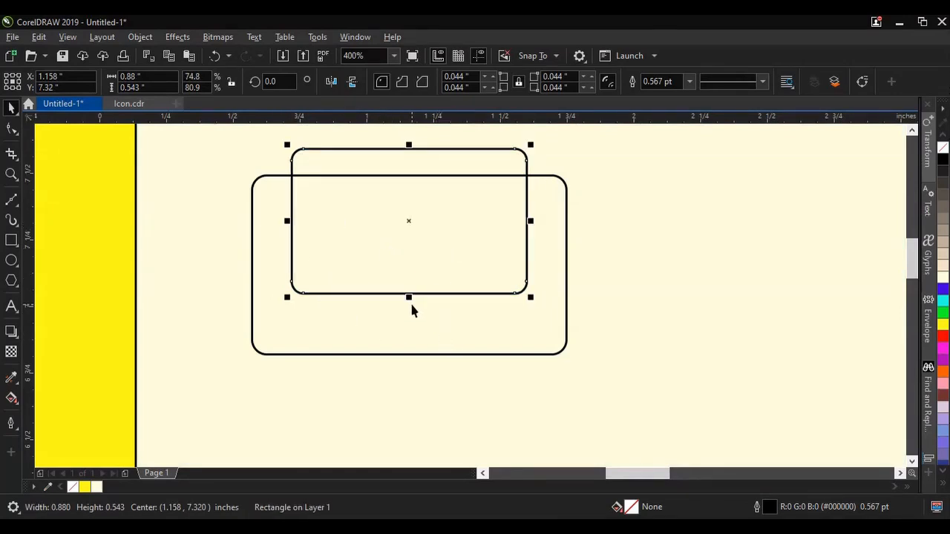
Step: Trim the larger rounded rectangle with the smaller one to form a U-shaped sofa frame
left_click(420, 315, "shift")
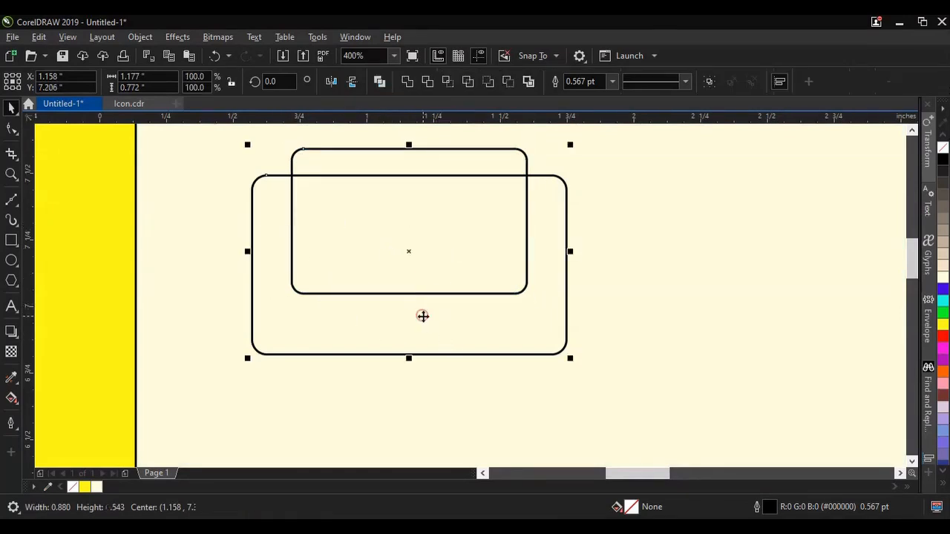
left_click(426, 81)
left_click(589, 227)
Step: Narrow the small rectangle to about 0.33 inches and reduce its height together with the U-shaped frame's height
left_click(446, 226)
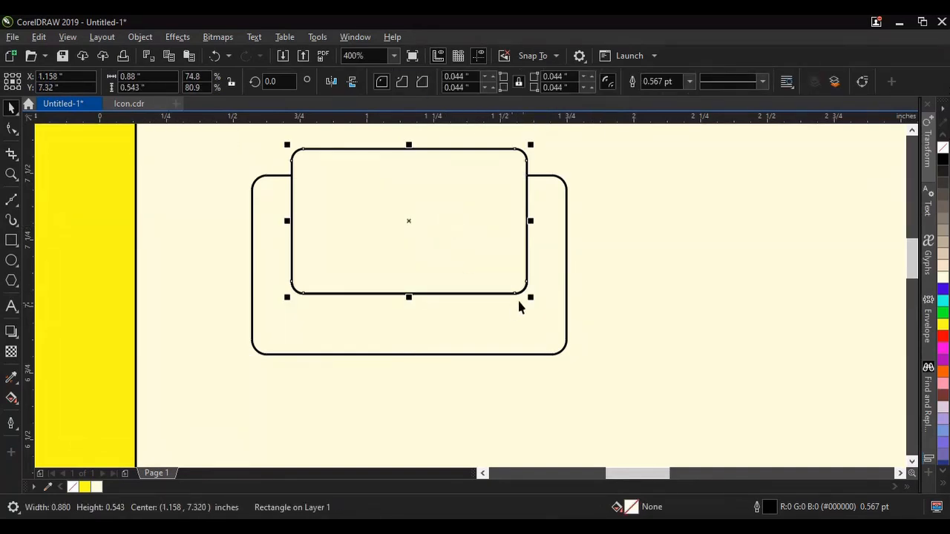
left_click_drag(534, 220, 384, 220)
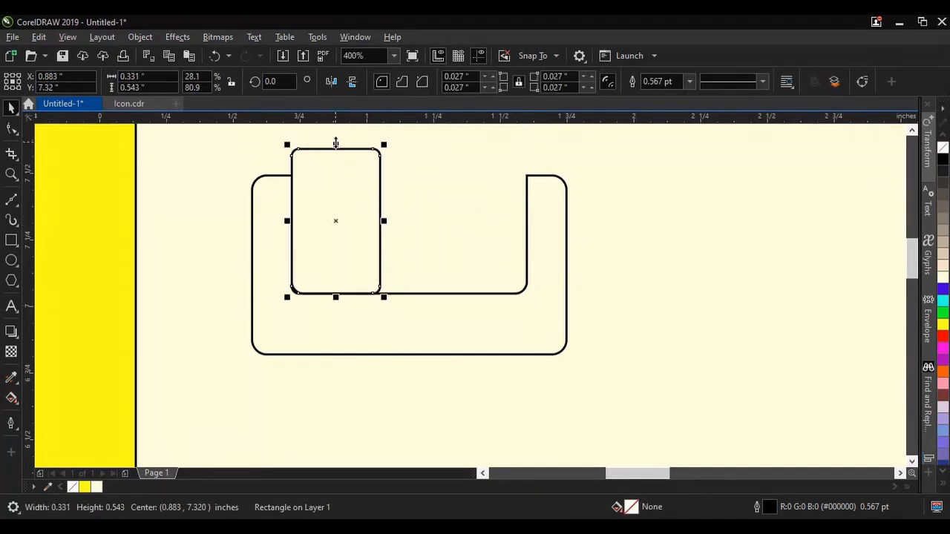
left_click(425, 320, "shift")
left_click_drag(409, 145, 410, 171)
Step: Shrink the small rectangle about its center to about 0.30 by 0.36 inches, leaving a gap inside the U-shaped frame
left_click(311, 208)
scroll(312, 208, "up", 1)
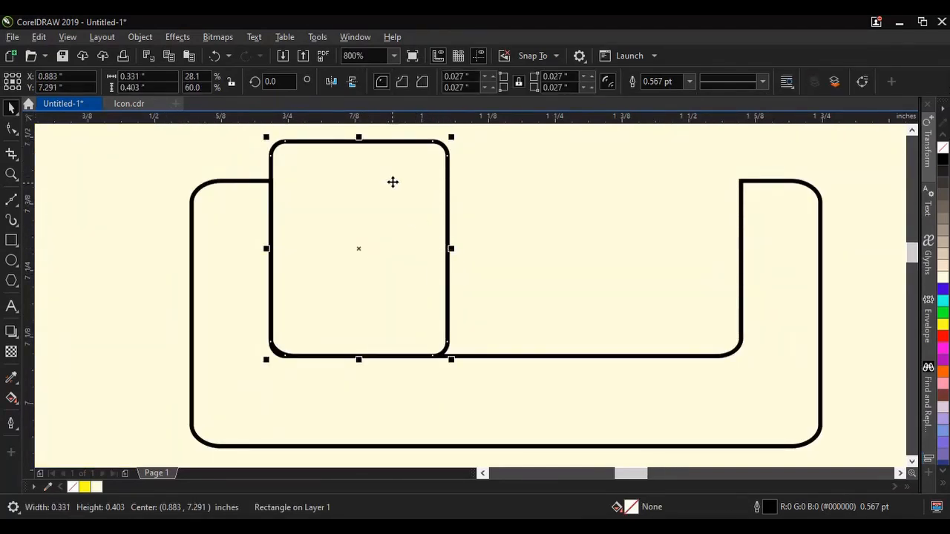
left_click_drag(266, 362, 275, 349)
scroll(344, 275, "down", 1)
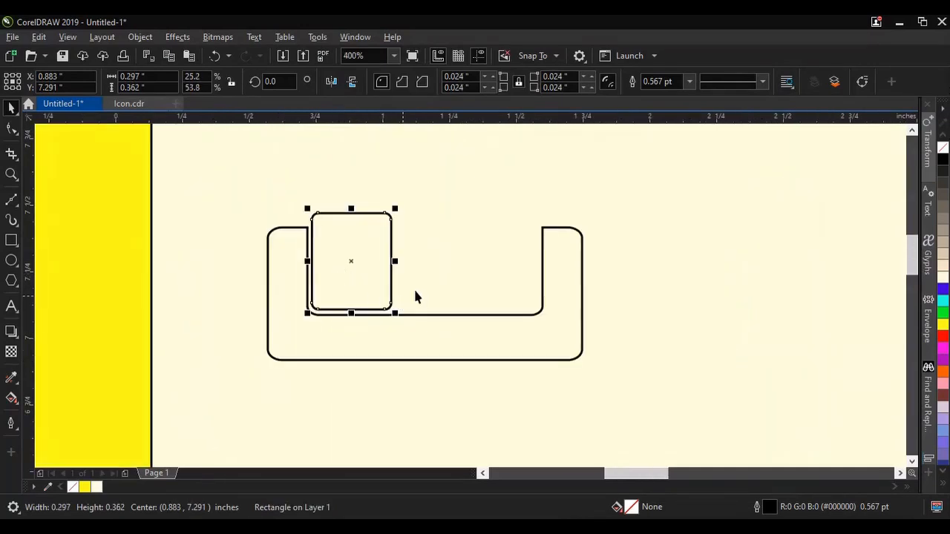
Step: Make two copies of the small rectangle using a relative horizontal position offset of 0.299 inches
key("alt+F7")
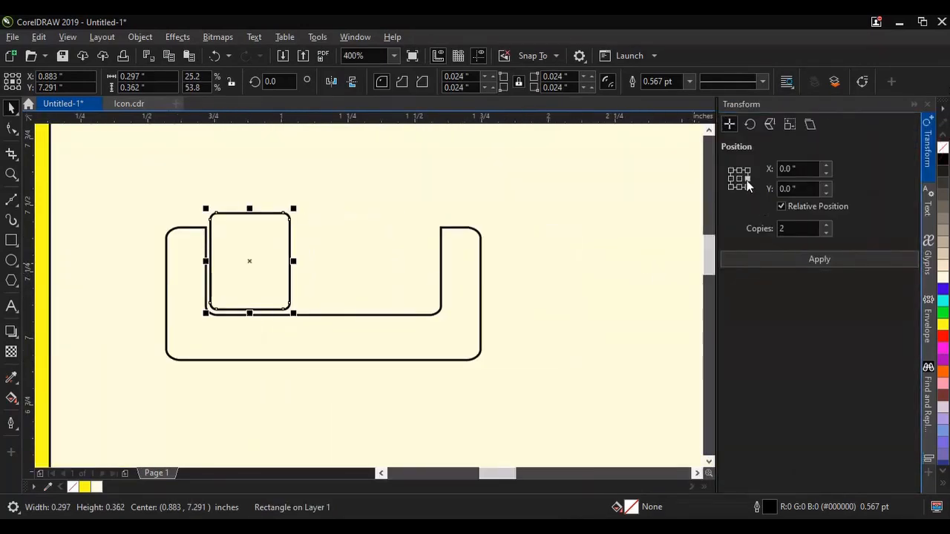
left_click(747, 187)
left_click(747, 179)
left_click(799, 168)
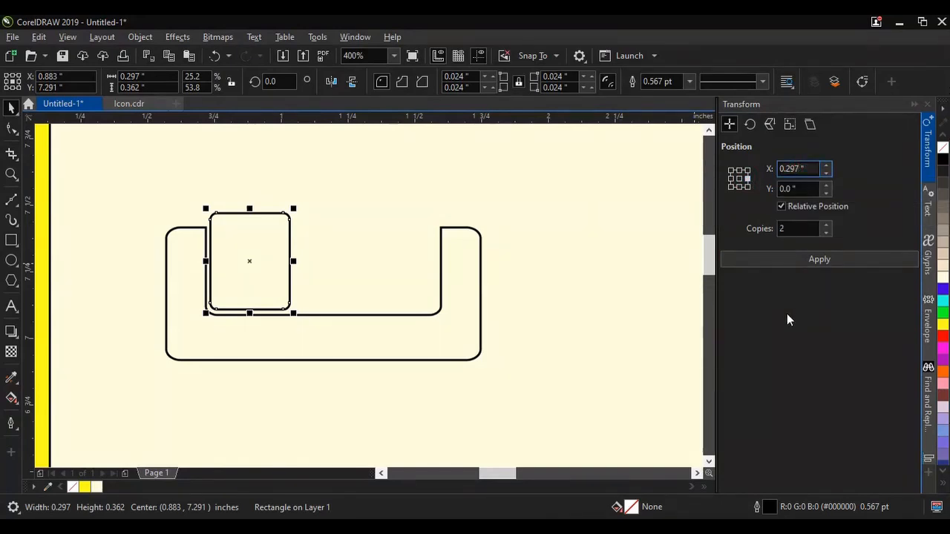
key("BackSpace")
type("9")
left_click(780, 260)
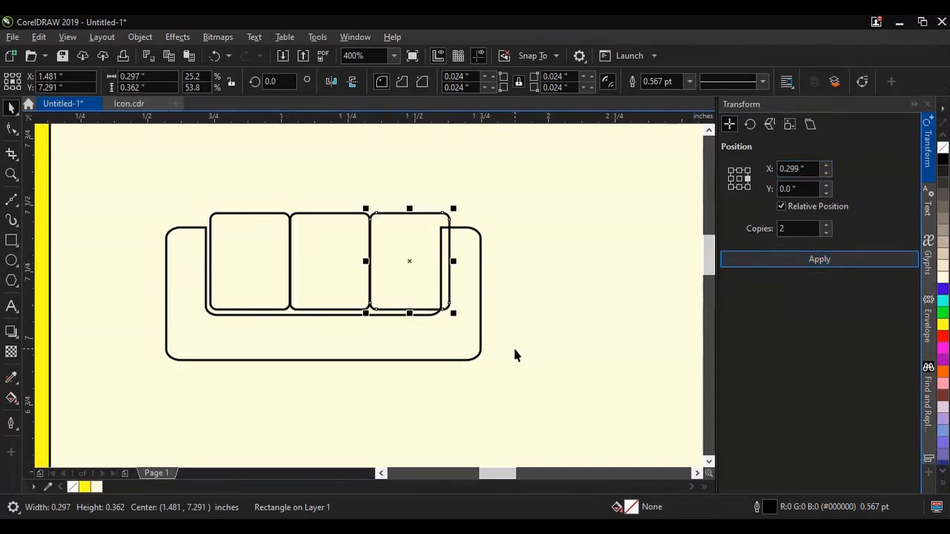
Step: Narrow the three cushion rectangles together to about 0.85 inches so they fit inside the U-shaped frame, and deselect them
scroll(335, 282, "up", 2)
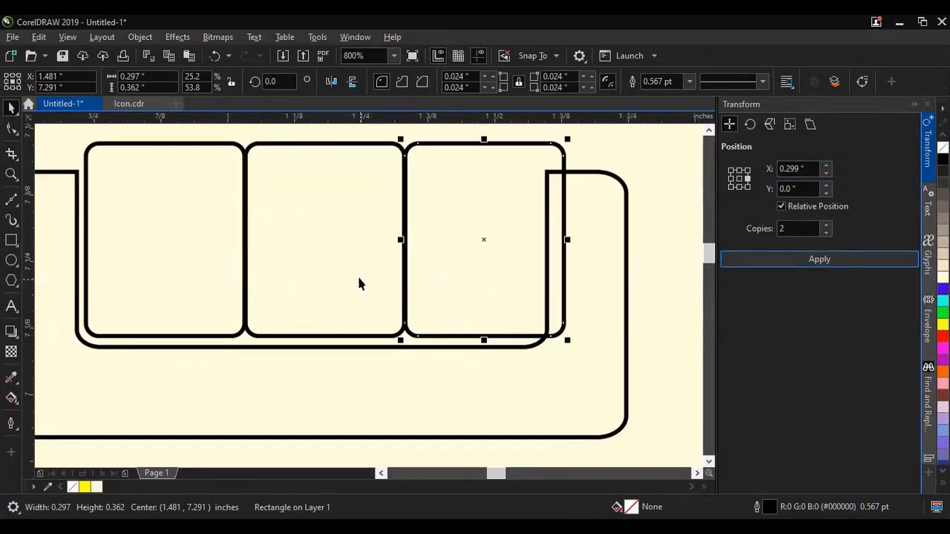
left_click(346, 268, "shift")
left_click(196, 238, "shift")
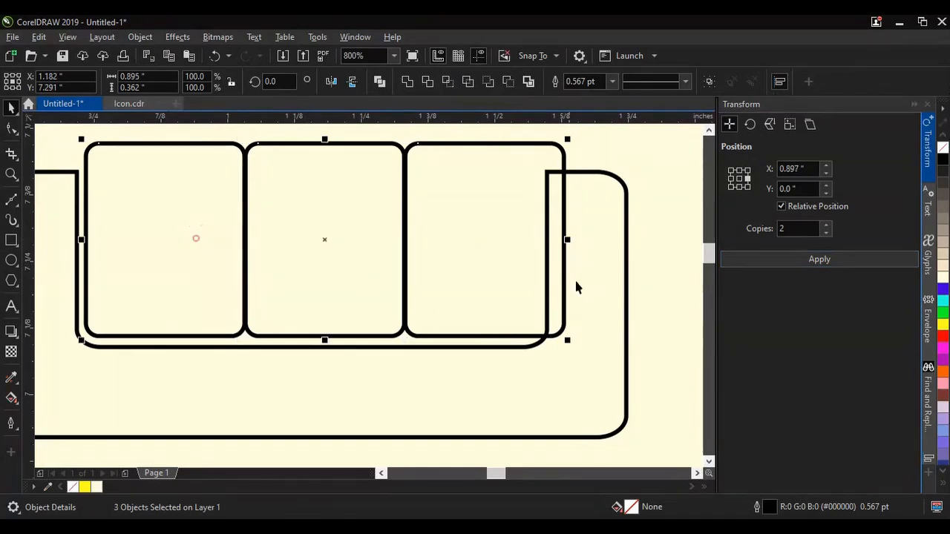
left_click_drag(570, 240, 545, 239)
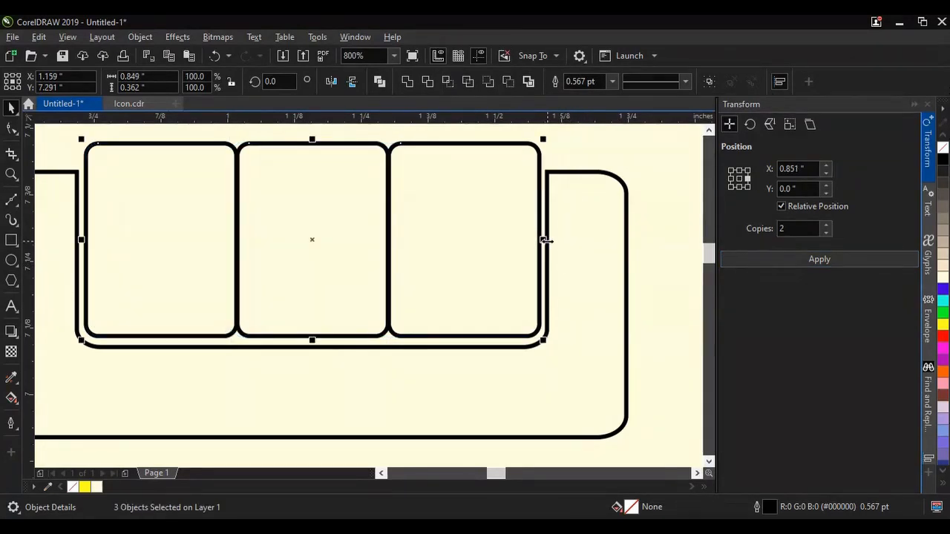
scroll(556, 243, "down", 1)
left_click(915, 105)
scroll(452, 245, "down", 2)
scroll(512, 247, "up", 1)
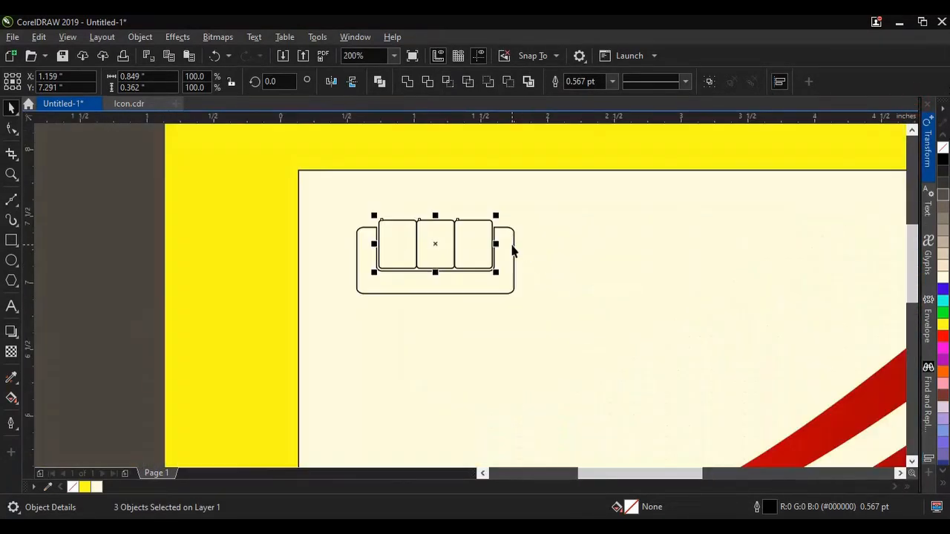
left_click(458, 263)
scroll(458, 262, "up", 1)
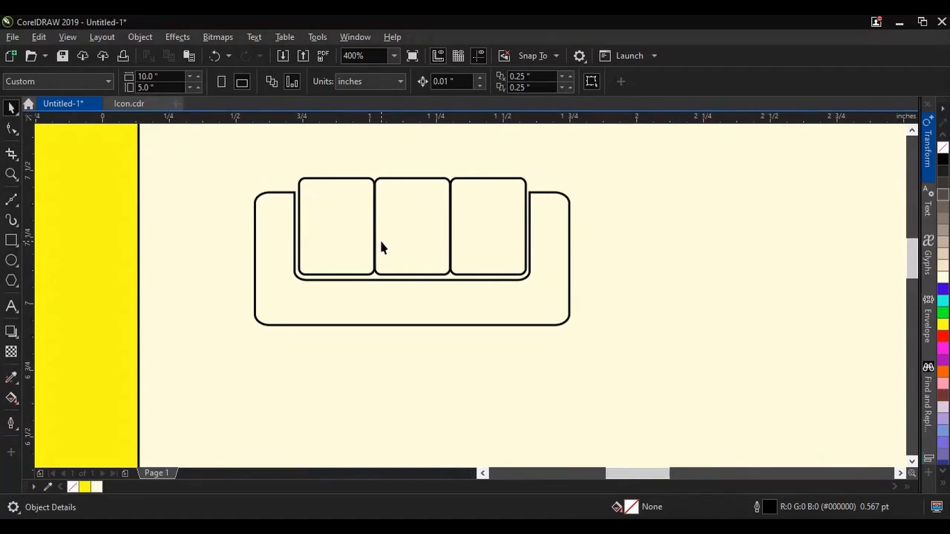
Step: Fill the U-shaped frame and the three cushion rectangles with red, and deselect them
left_click(409, 297)
left_click(944, 339)
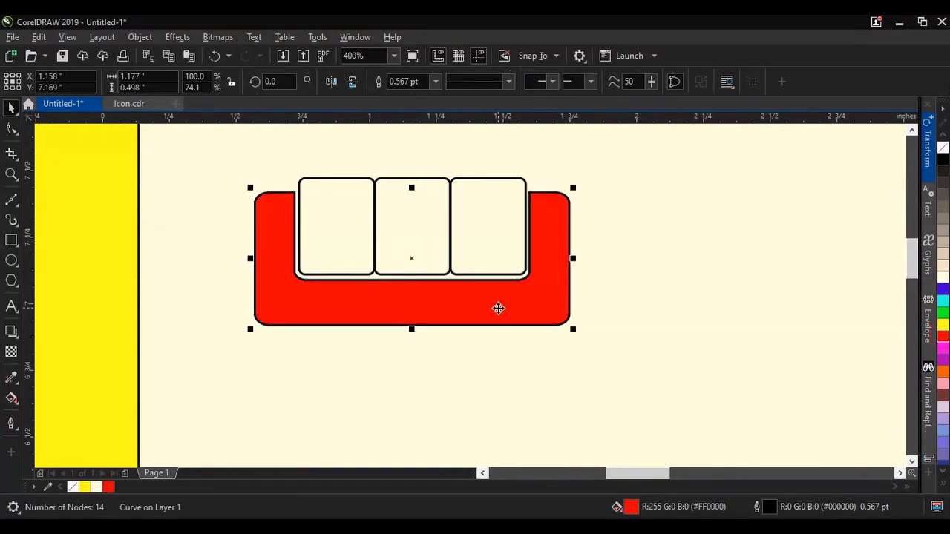
left_click(317, 216)
left_click(412, 227, "shift")
left_click(473, 234, "shift")
left_click(944, 337)
scroll(423, 271, "down", 2)
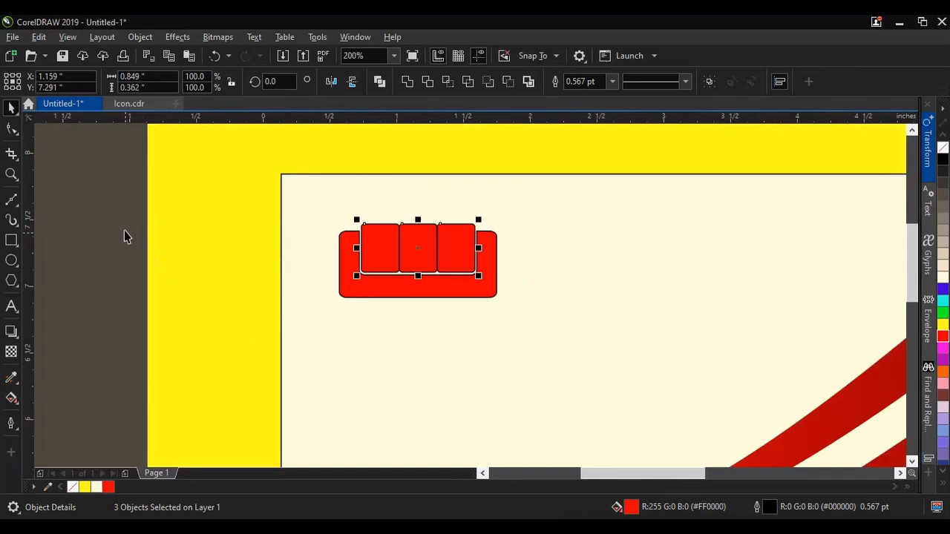
left_click(132, 237)
Step: Remove the outlines from all four parts of the sofa icon
scroll(360, 266, "up", 3)
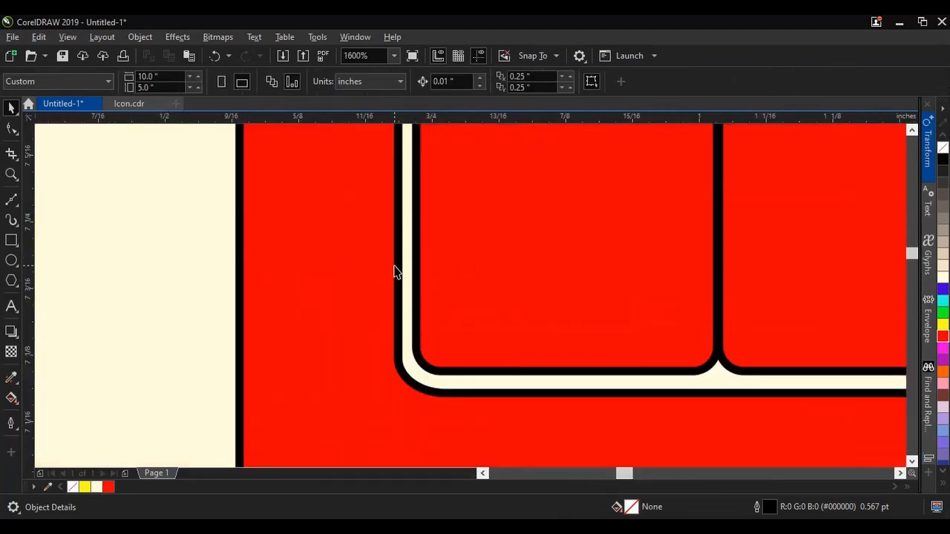
scroll(382, 273, "down", 2)
left_click_drag(117, 233, 579, 346)
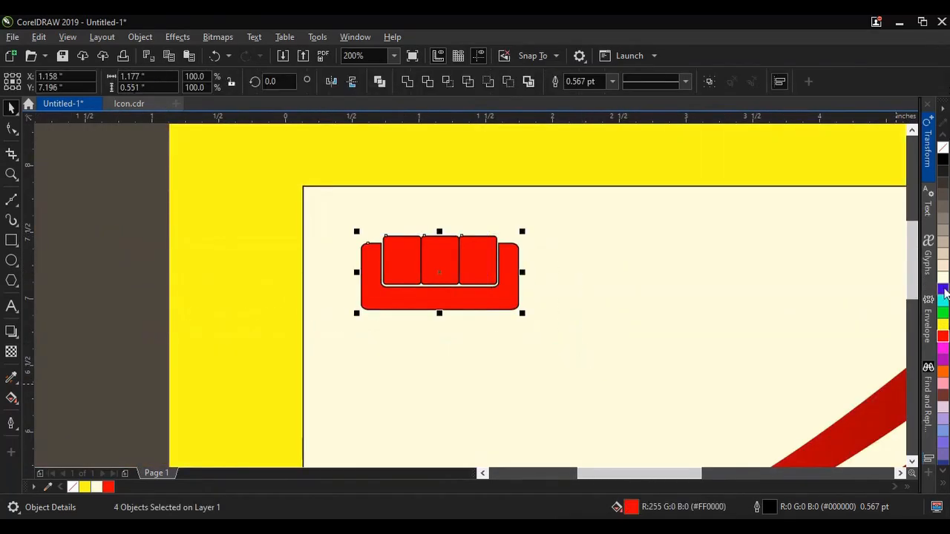
scroll(458, 277, "up", 3)
scroll(505, 308, "down", 1)
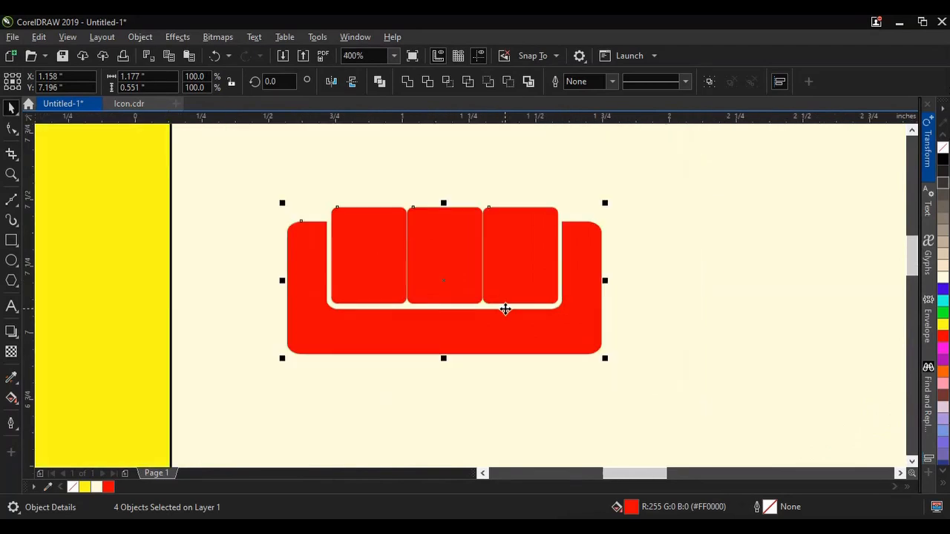
scroll(491, 304, "down", 4)
left_click(494, 341)
Step: Draw a wide ellipse about 1.77 by 0.78 inches directly below the sofa
scroll(467, 331, "up", 2)
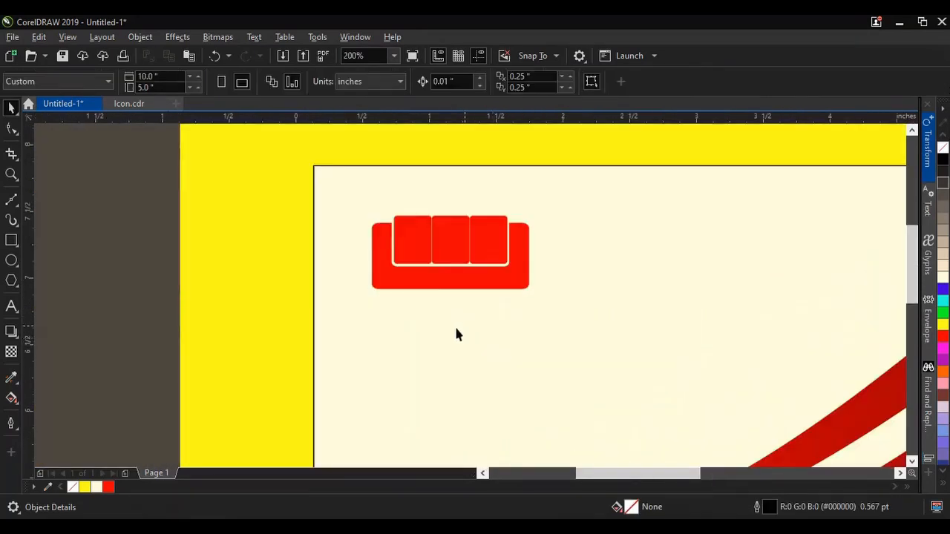
left_click(9, 261)
left_click_drag(350, 302, 592, 406)
left_click(11, 108)
Step: Center the ellipse horizontally on the sofa's U-shaped frame
left_click_drag(466, 323, 459, 318)
left_click(433, 285, "shift")
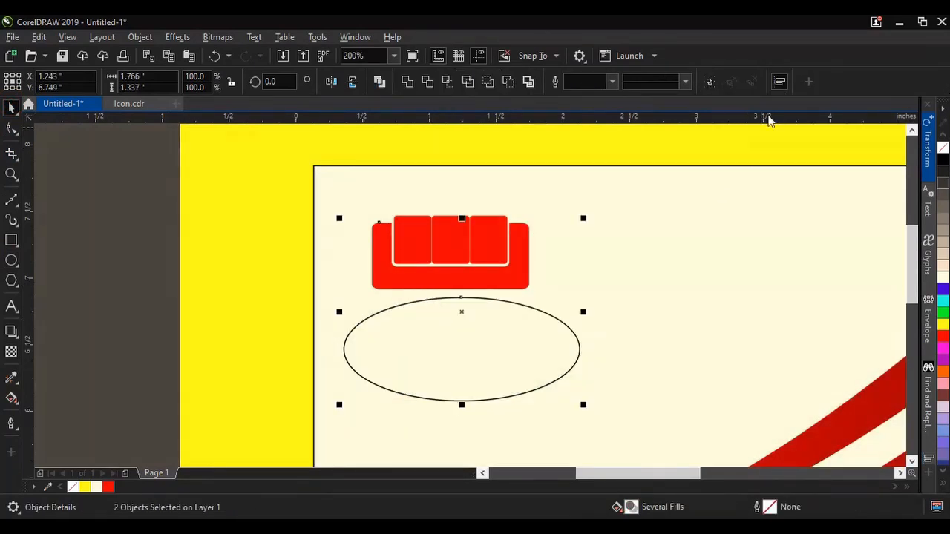
left_click(927, 347)
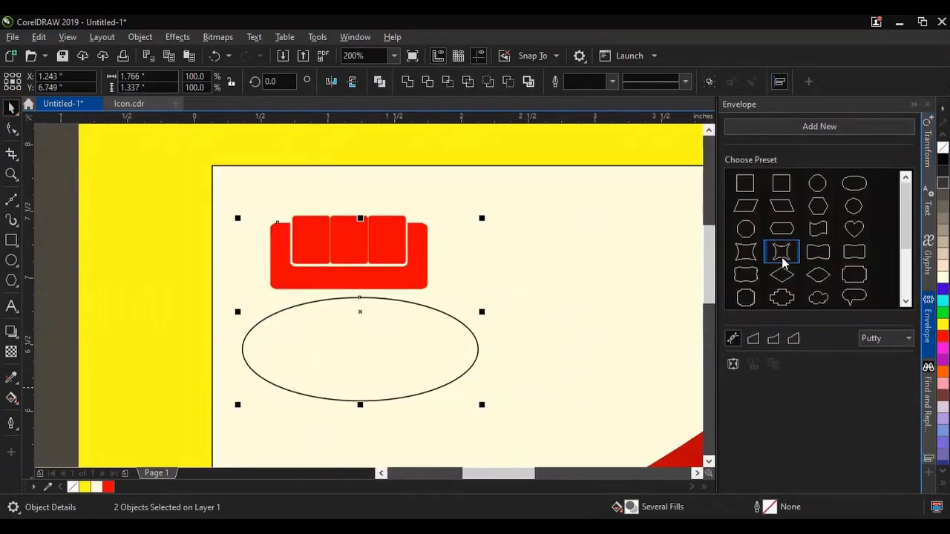
left_click(928, 347)
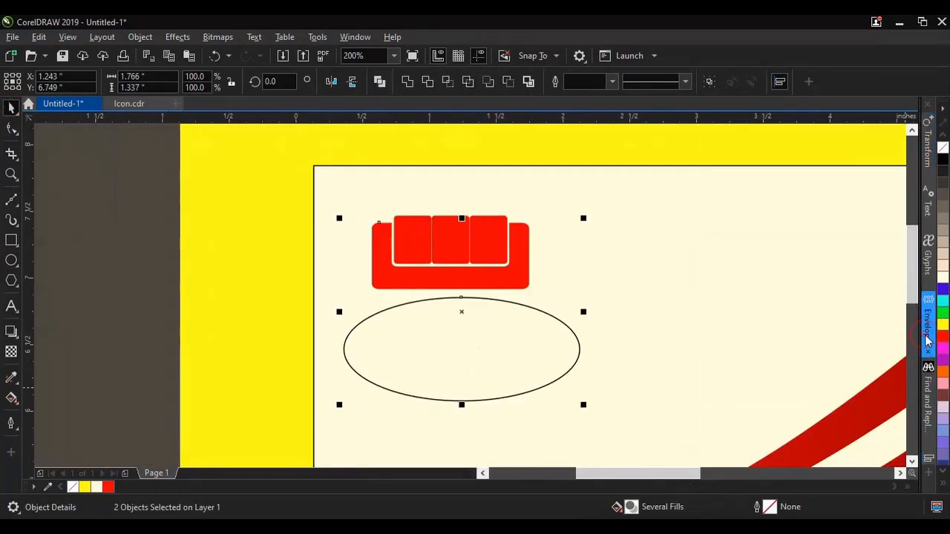
left_click(780, 82)
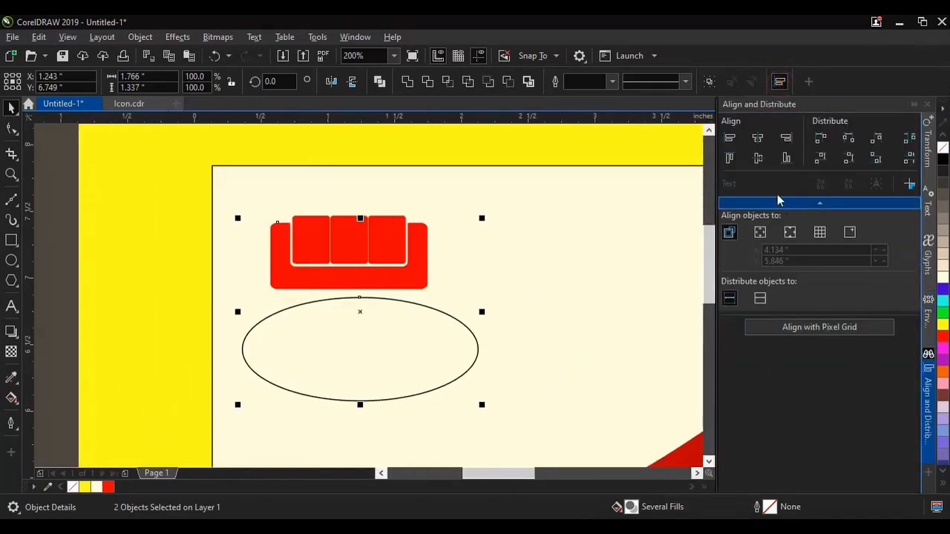
left_click(758, 158)
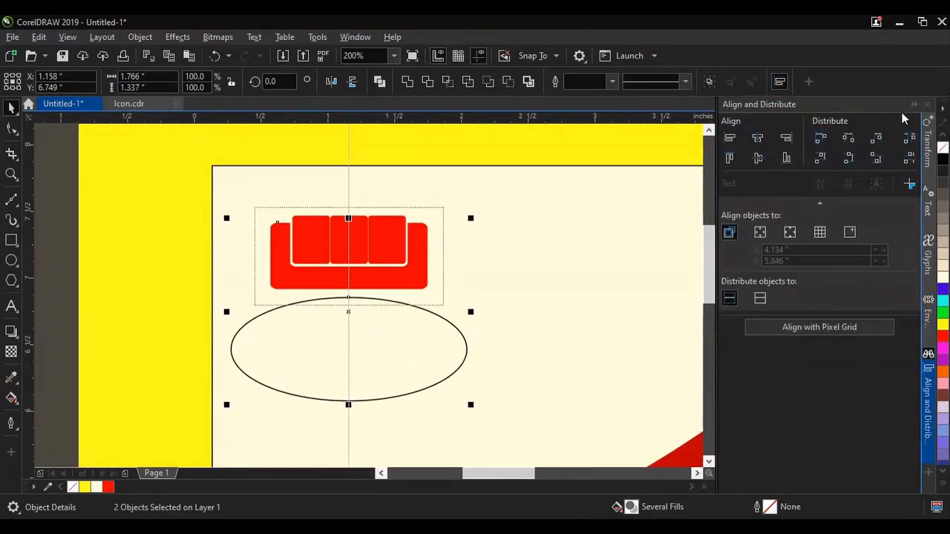
left_click(927, 104)
Step: Duplicate the ellipse in place, enlarge the copy to about 1.89 by 0.83 inches and shift it slightly down
left_click(464, 377)
left_click(435, 382)
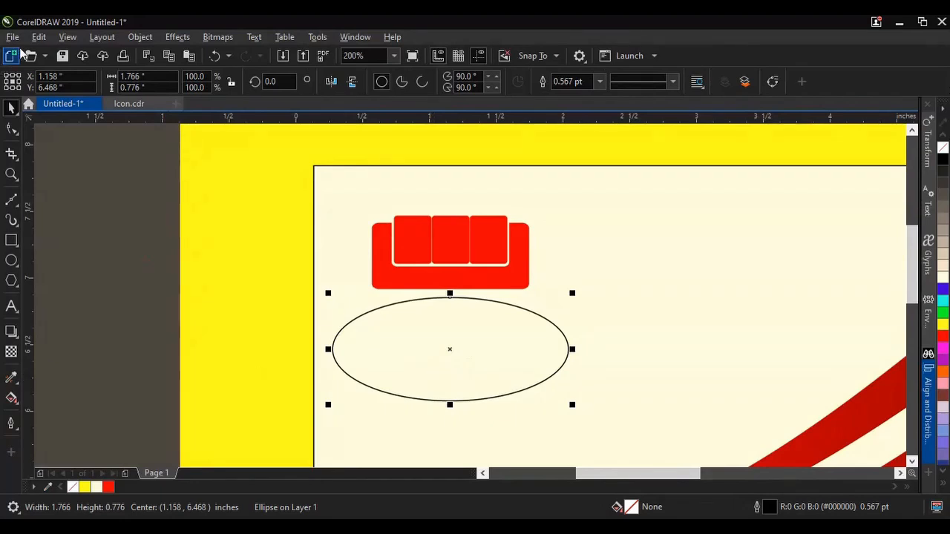
left_click(39, 37)
left_click(59, 120)
left_click(38, 36)
left_click(64, 151)
scroll(456, 312, "up", 2)
left_click_drag(456, 312, 457, 321)
left_click_drag(679, 436, 695, 443)
left_click_drag(469, 276, 467, 286)
Step: Trim the original ellipse with the larger copy and delete the copy, leaving a thin arc under the sofa
left_click(420, 223, "shift")
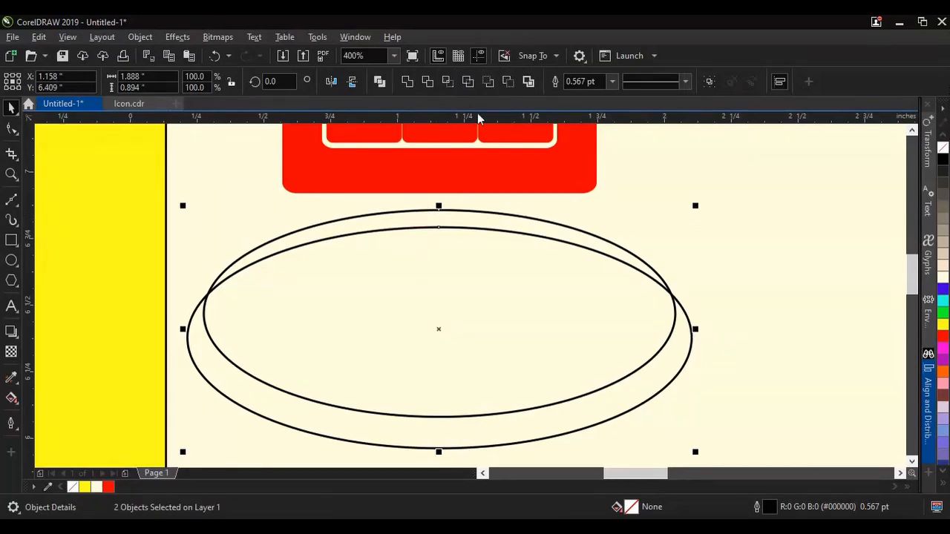
left_click(435, 85)
scroll(408, 218, "down", 2)
left_click(421, 290)
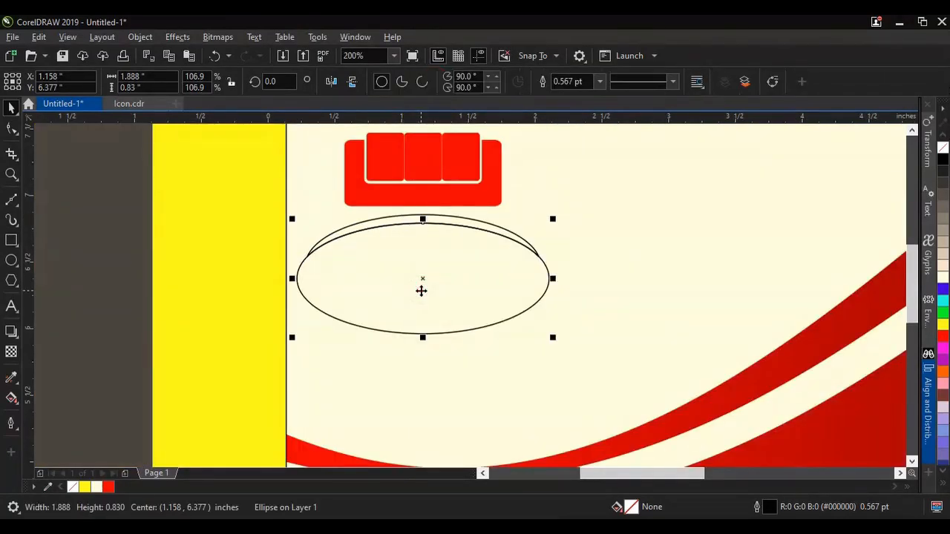
key("Delete")
Step: Place the arc just below the sofa, fill it with red and remove its outline
scroll(420, 221, "up", 2)
left_click_drag(420, 235, 420, 217)
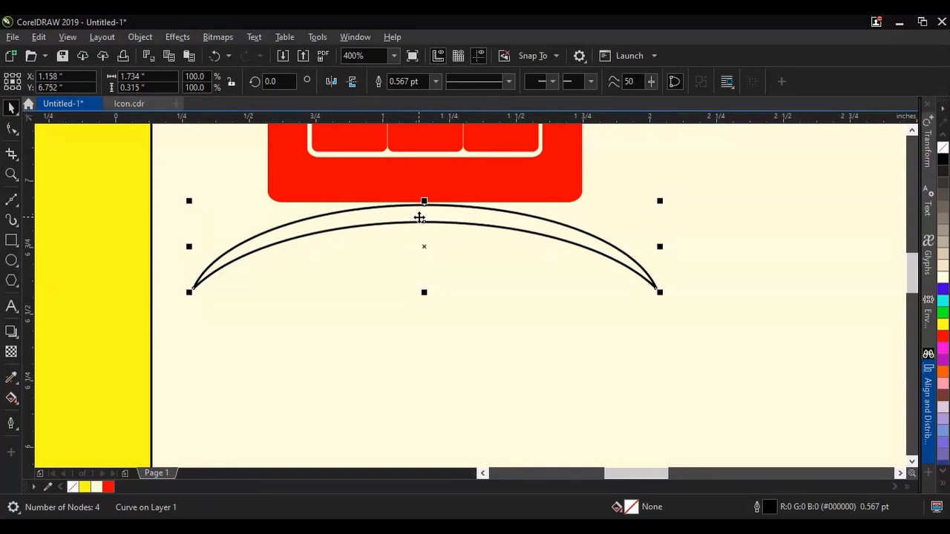
left_click(944, 338)
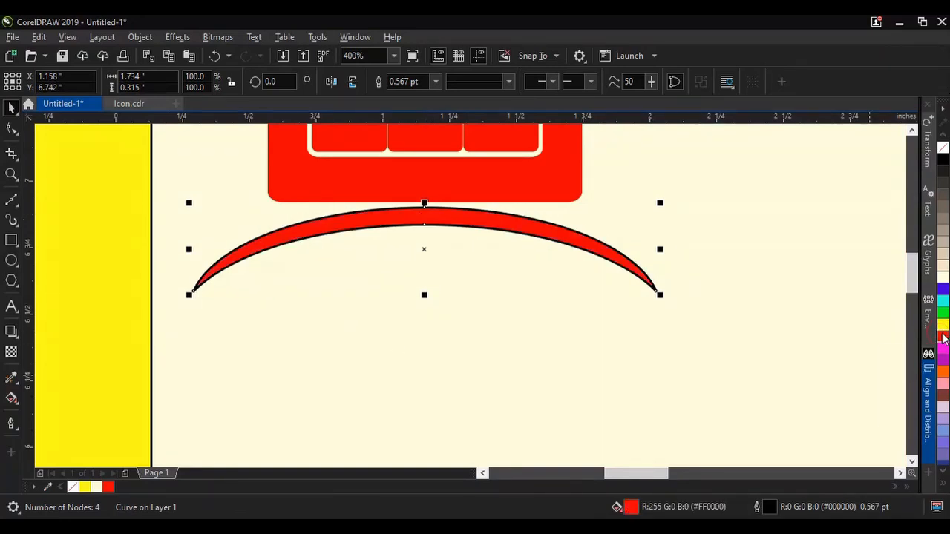
right_click(942, 149)
Step: Shrink the sofa and arc together to about 0.94 by 0.48 inches in the layout's upper-left corner and group them
scroll(530, 287, "down", 2)
scroll(530, 287, "down", 2)
left_click_drag(237, 181, 592, 290)
scroll(591, 289, "up", 2)
left_click_drag(317, 312, 426, 255)
left_click_drag(443, 229, 372, 220)
key("ctrl+g")
scroll(414, 257, "down", 4)
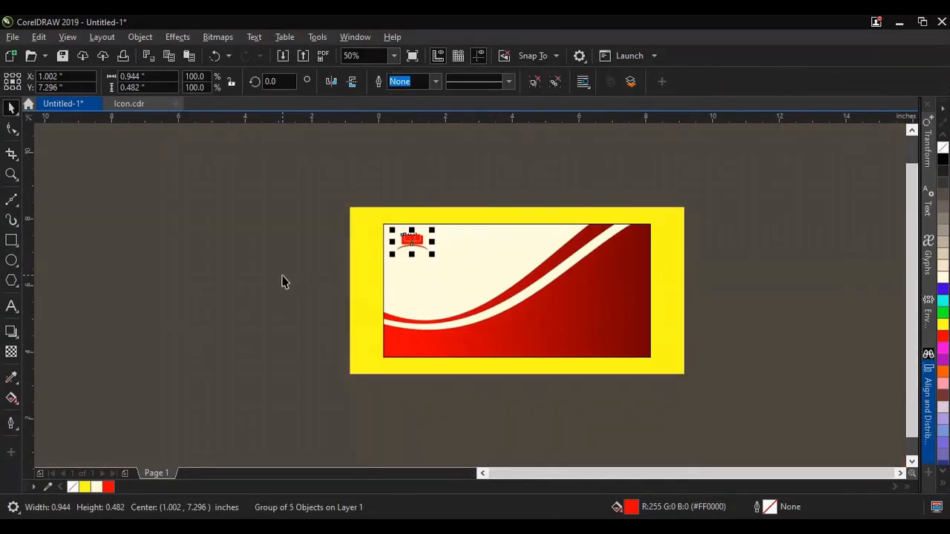
left_click(282, 281)
Step: Switch to the Details document in Word, copy the text "Modern FURNITURE", and return to the CorelDRAW layout
scroll(412, 250, "up", 3)
scroll(415, 265, "down", 1)
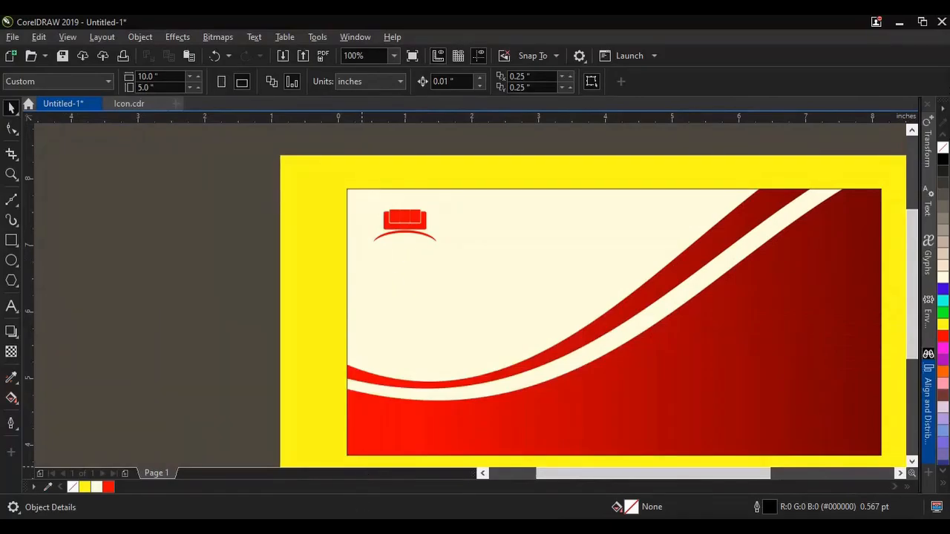
key("alt+Tab")
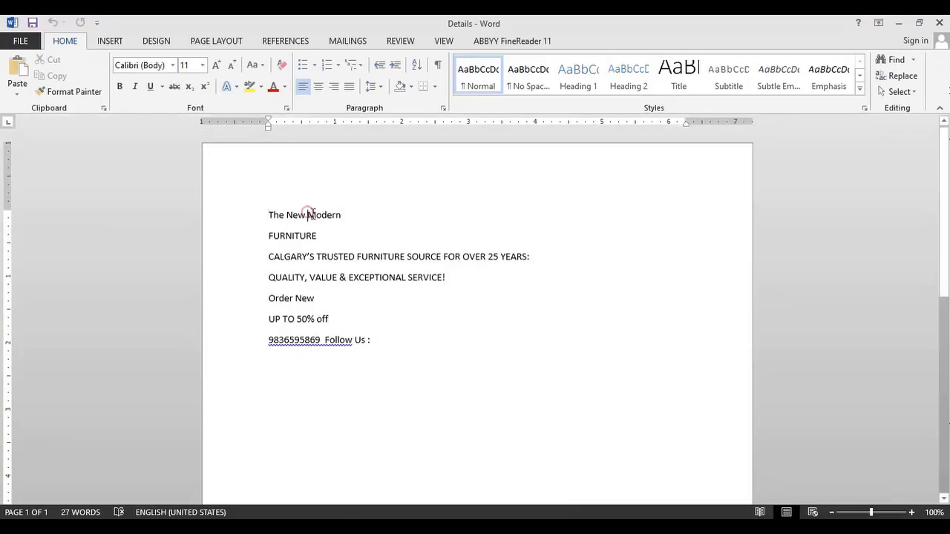
left_click_drag(307, 215, 325, 236)
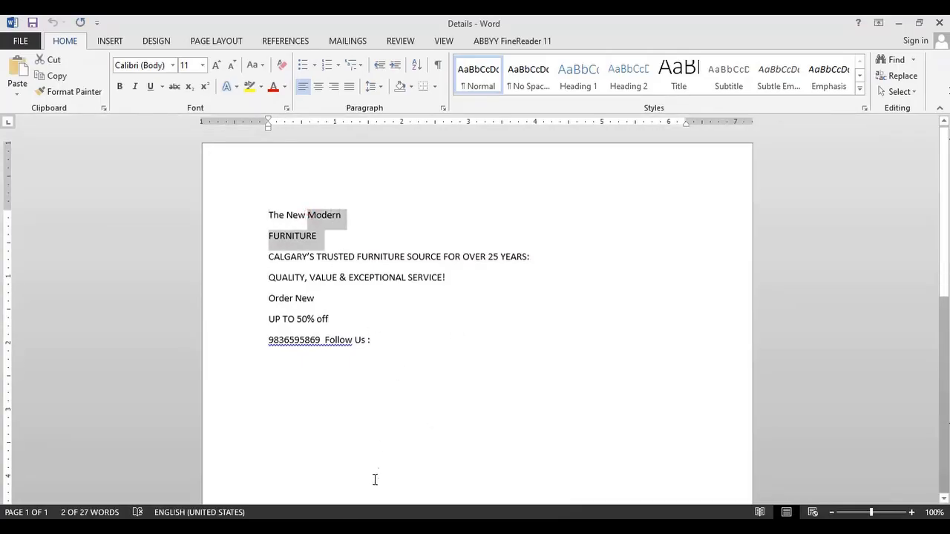
left_click(320, 527)
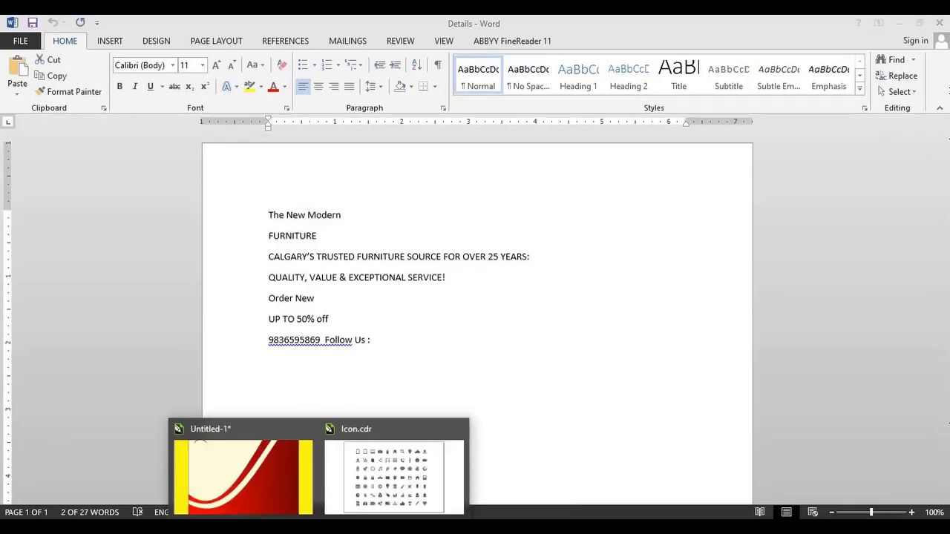
left_click(296, 483)
Step: Paste "Modern FURNITURE" as 9 pt artistic text below the arc, discarding its fonts and formatting
scroll(406, 236, "up", 3)
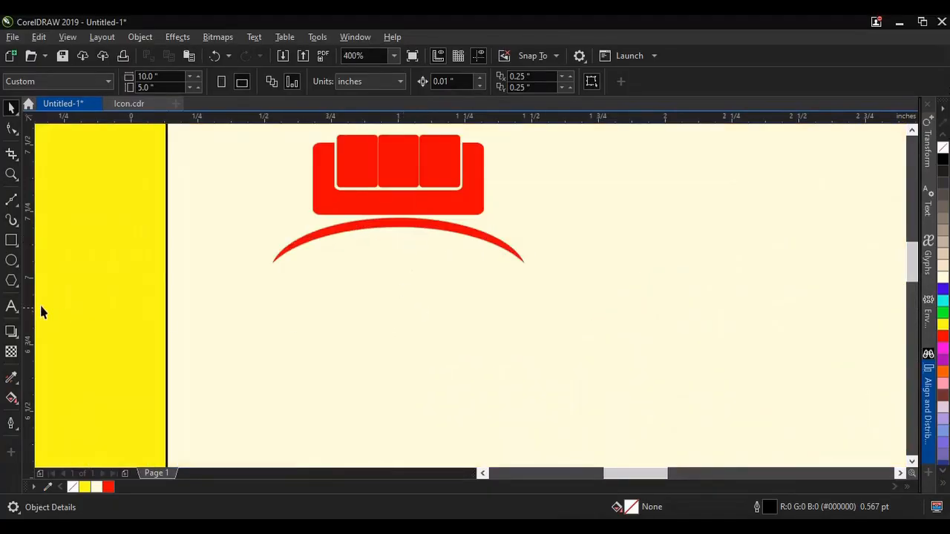
left_click(12, 307)
left_click(298, 291)
left_click(547, 81)
left_click(521, 139)
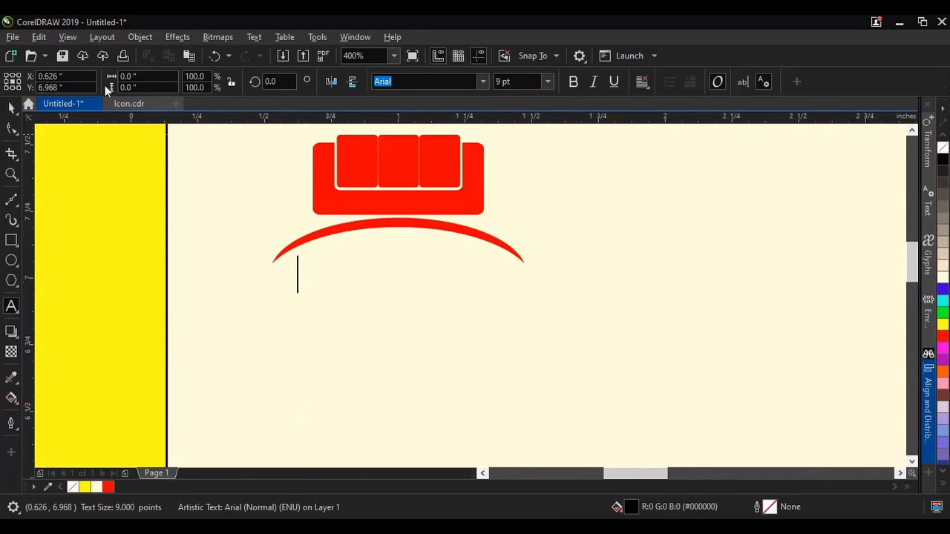
left_click(38, 37)
left_click(65, 154)
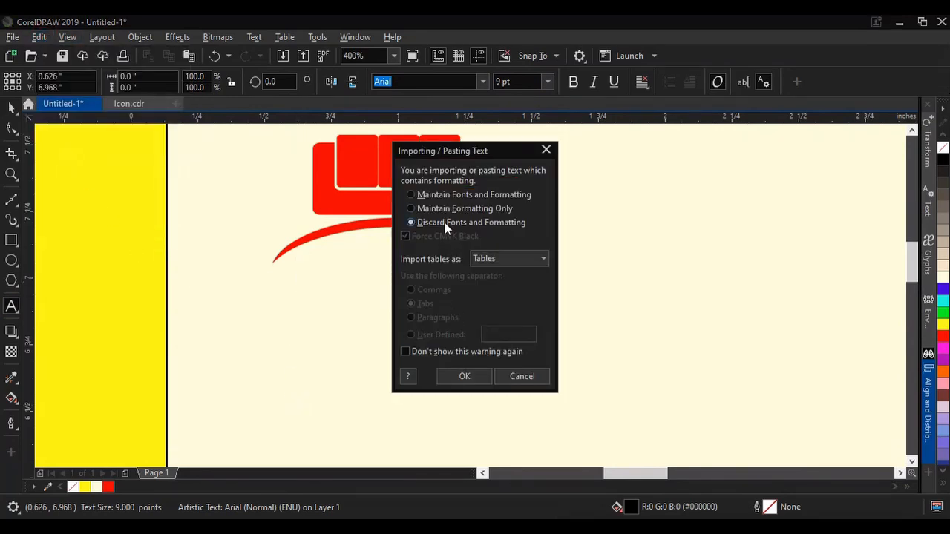
left_click(464, 376)
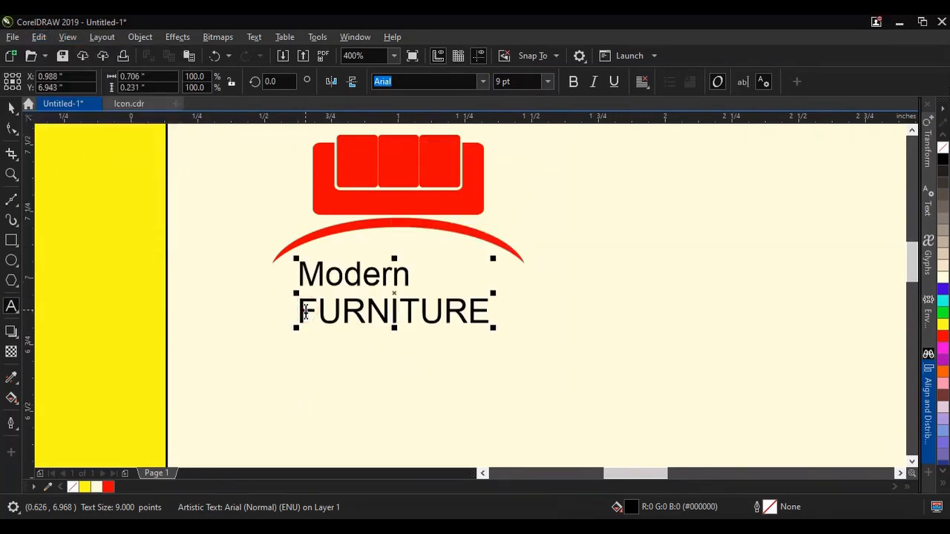
Step: Join the pasted text into a single line and change its case to uppercase
key("BackSpace")
left_click(346, 275)
key("ctrl+a")
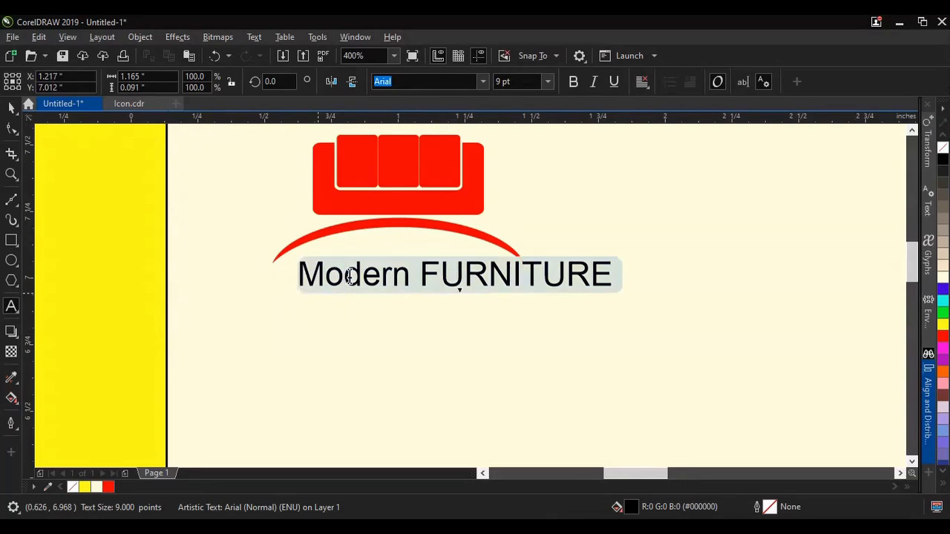
right_click(349, 276)
mouse_move(420, 329)
left_click(528, 366)
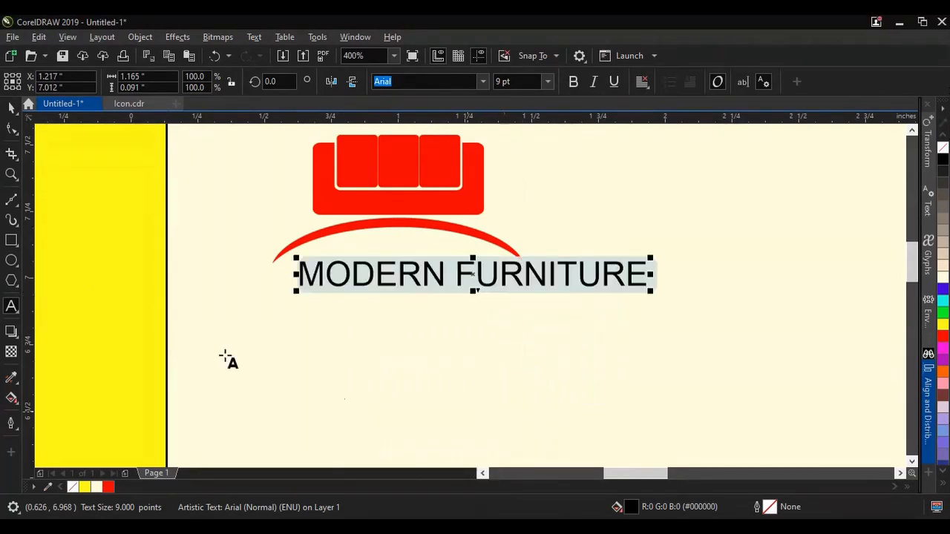
Step: Set the MODERN FURNITURE text to Arial Narrow Bold at 8 pt
left_click(11, 107)
left_click(483, 82)
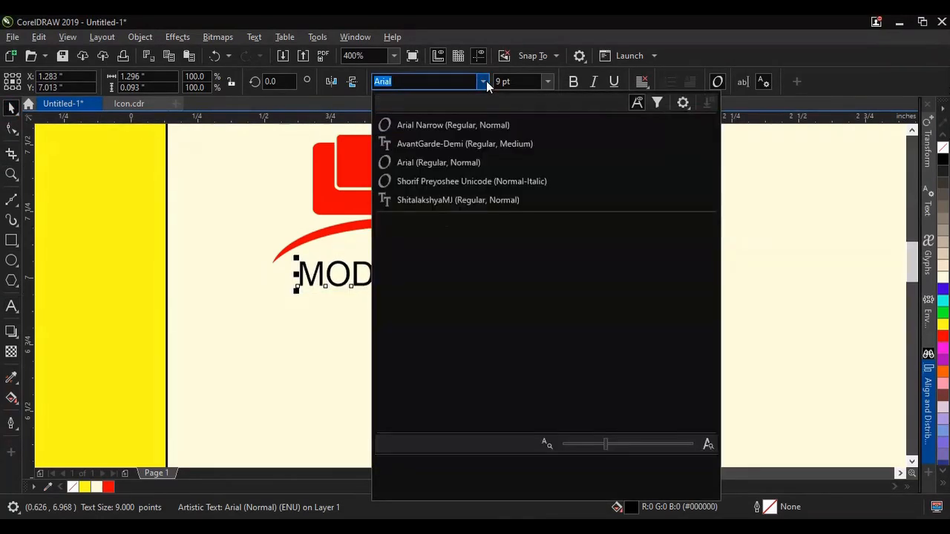
mouse_move(416, 411)
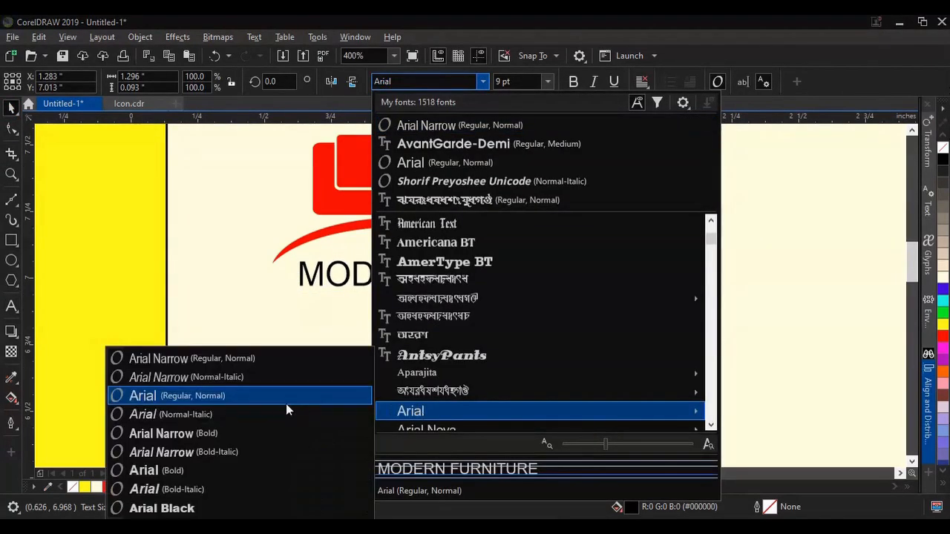
left_click(182, 435)
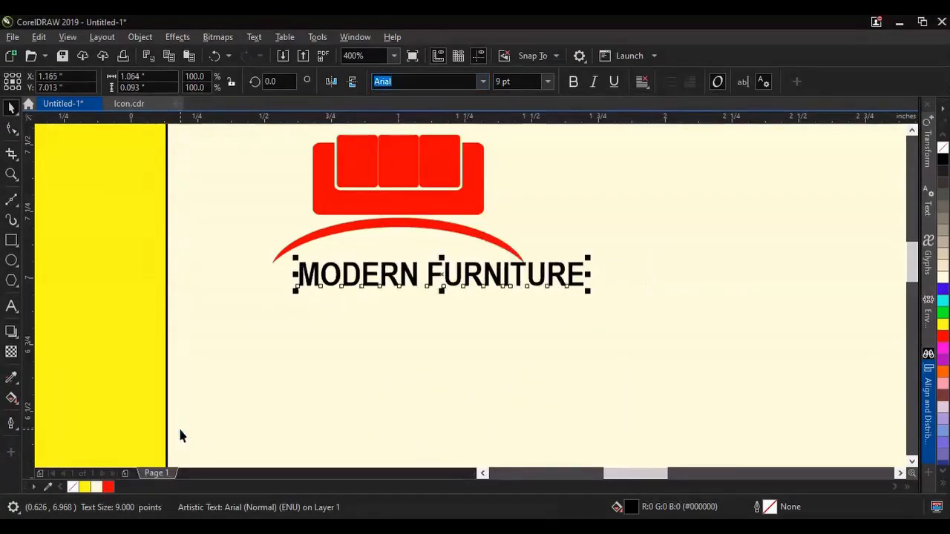
left_click(548, 83)
left_click(525, 126)
scroll(401, 252, "down", 1)
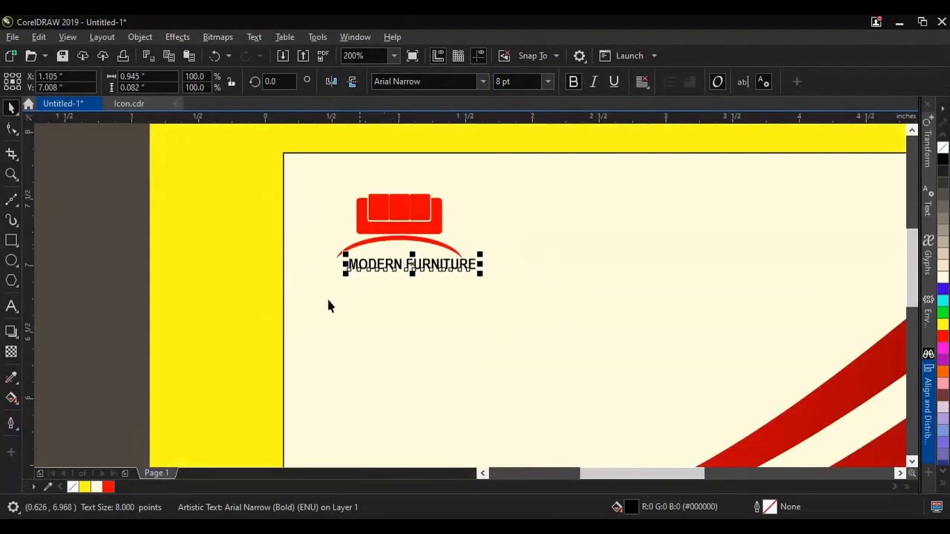
Step: Center the MODERN FURNITURE text horizontally under the sofa icon and group the two
left_click_drag(91, 163, 512, 300)
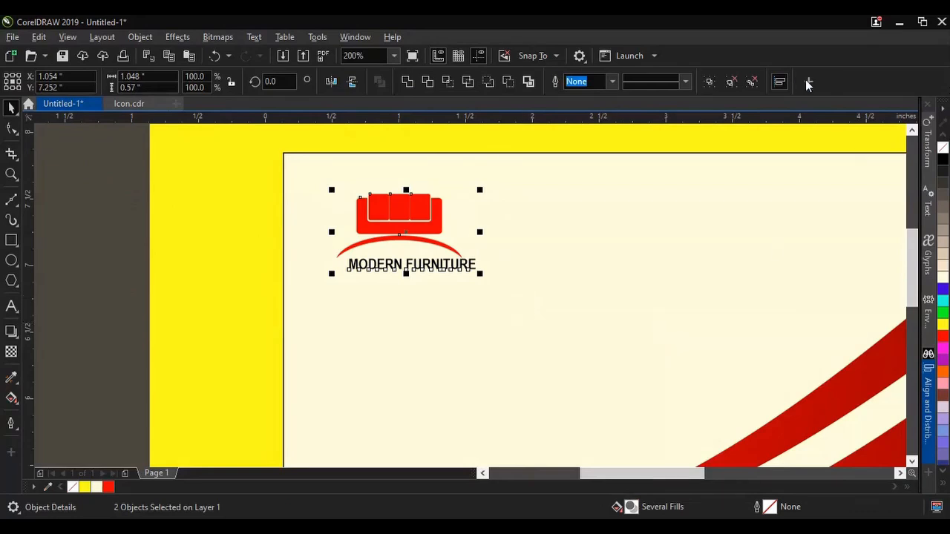
left_click(780, 82)
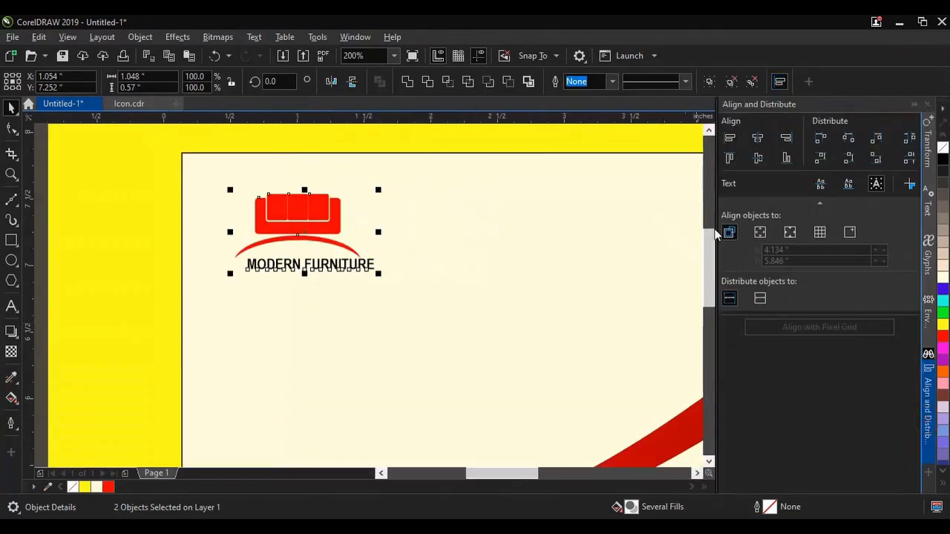
left_click(759, 137)
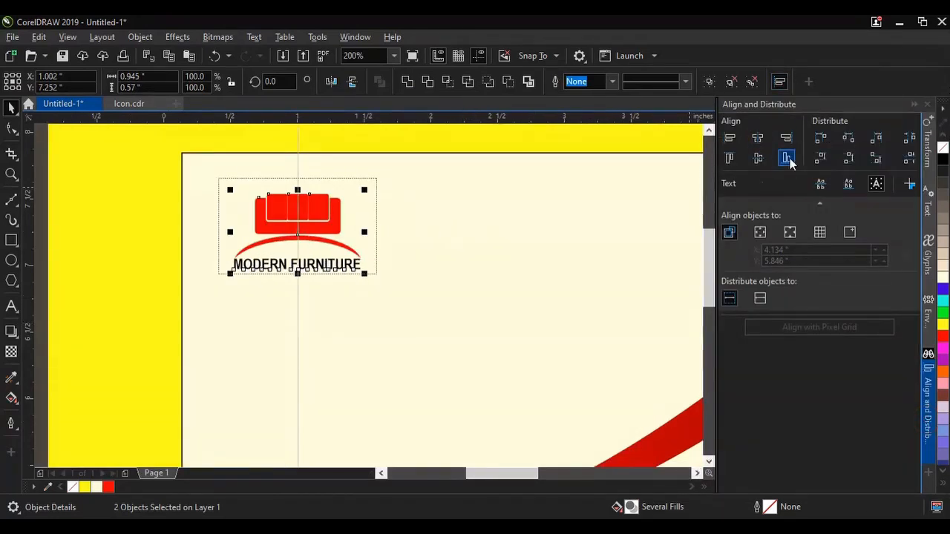
left_click(914, 105)
left_click_drag(92, 162, 485, 336)
left_click(707, 83)
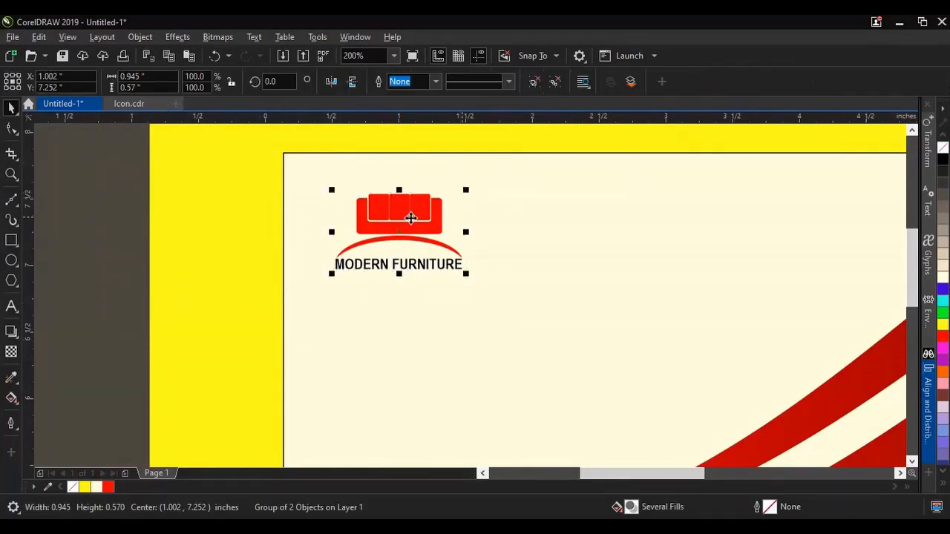
Step: Scale the grouped sofa logo down proportionally near the banner's upper-left corner
scroll(388, 269, "down", 4)
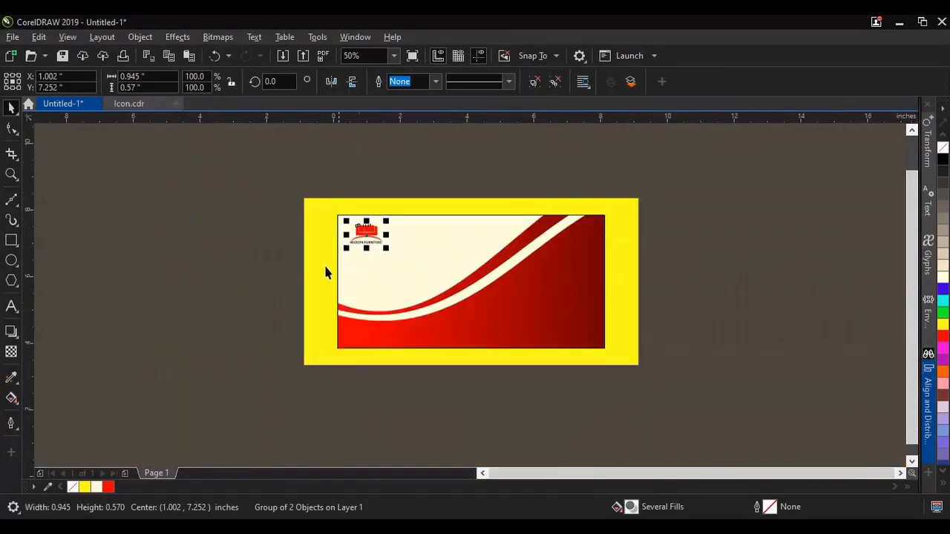
scroll(356, 230, "up", 2)
scroll(356, 231, "up", 2)
left_click_drag(469, 290, 445, 273)
scroll(326, 186, "down", 2)
scroll(324, 180, "down", 2)
left_click(207, 225)
scroll(379, 204, "up", 1)
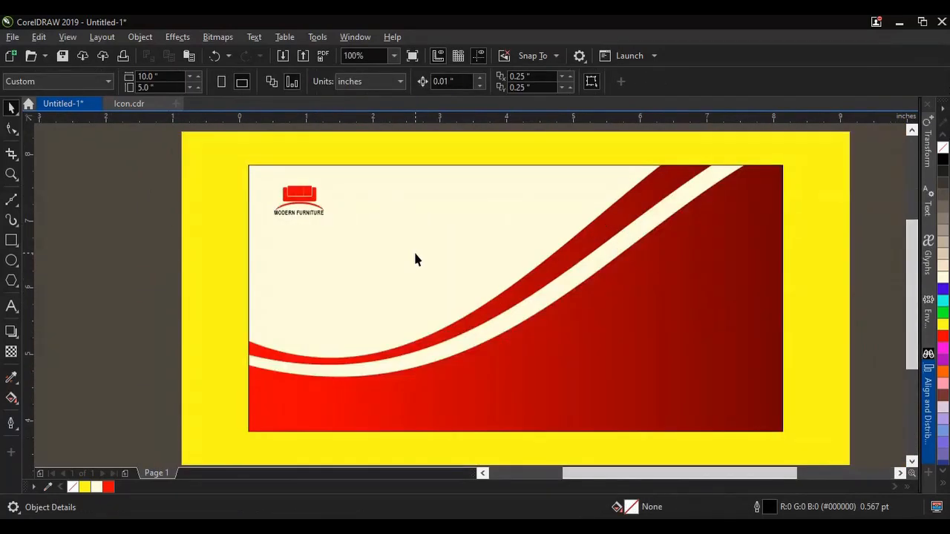
Step: Stretch only the MODERN FURNITURE text symmetrically to 0.811 inch wide so it extends past both ends of the arc
scroll(297, 222, "up", 4)
left_click(286, 226)
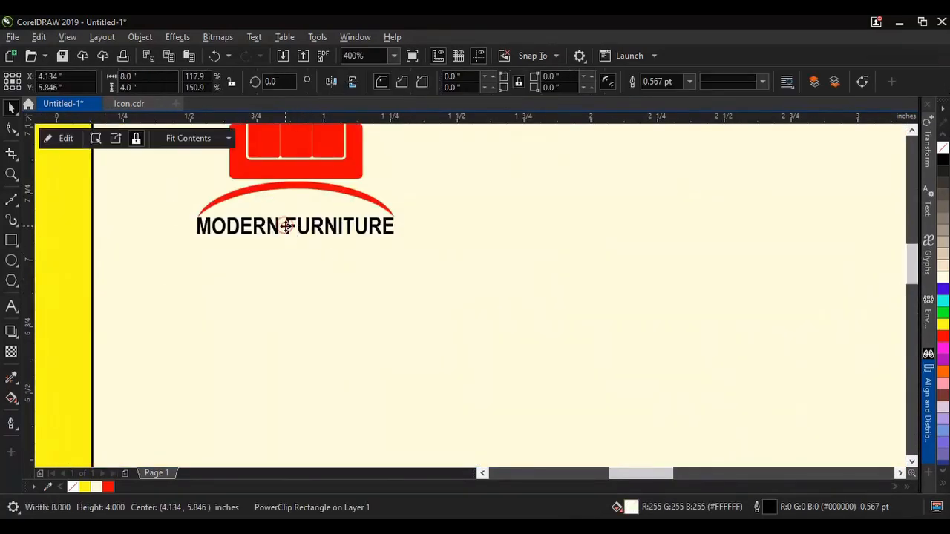
left_click(289, 227)
left_click(527, 188, "shift")
left_click(443, 242)
scroll(296, 222, "up", 1)
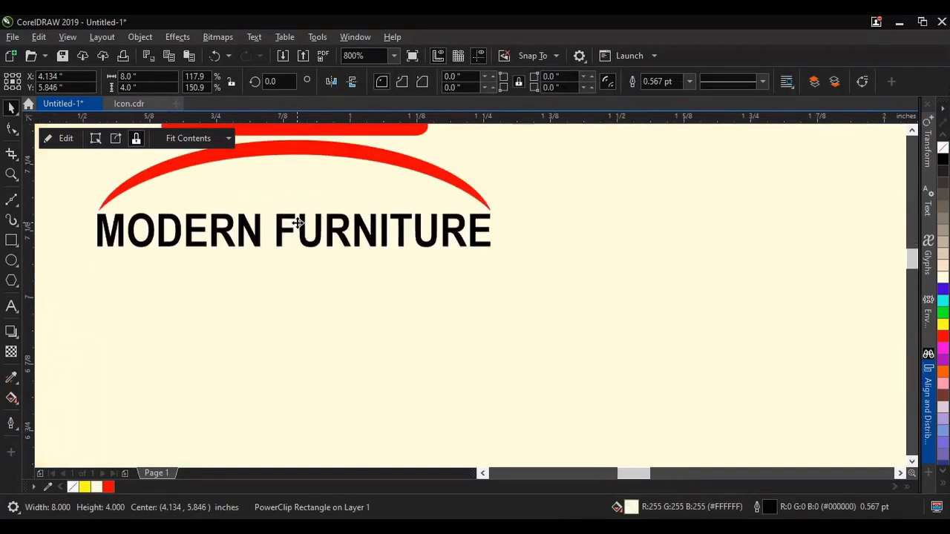
left_click(282, 233)
left_click_drag(92, 231, 72, 232)
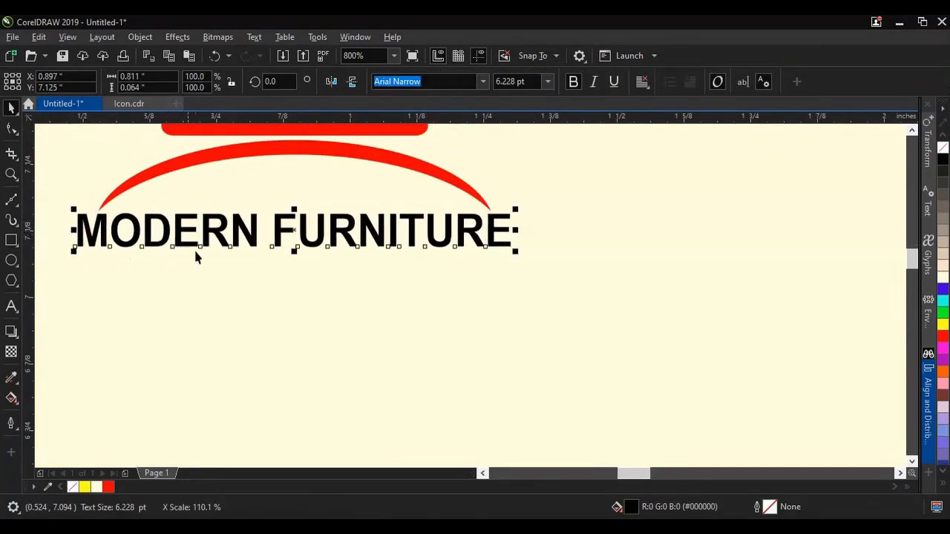
scroll(194, 251, "down", 4)
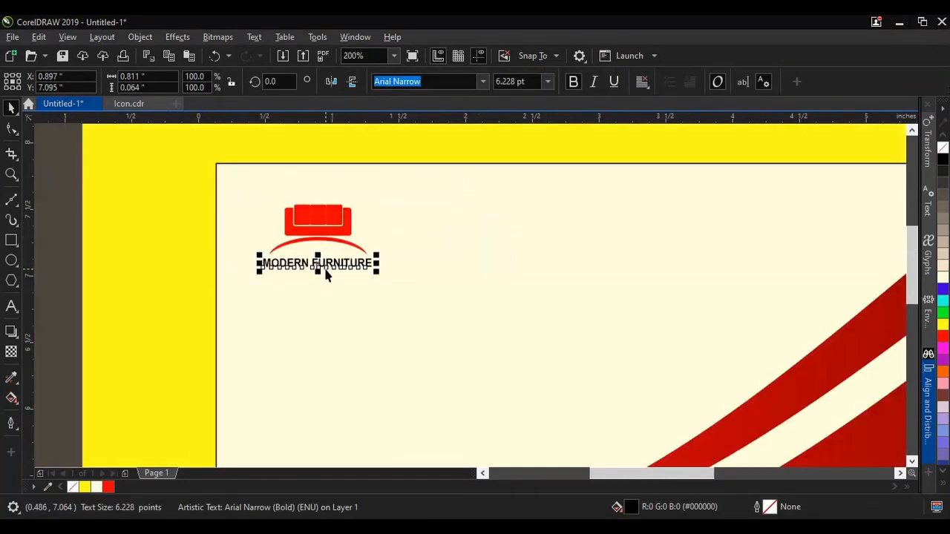
Step: Group the sofa icon and the widened MODERN FURNITURE text
left_click_drag(153, 221, 471, 334)
scroll(349, 266, "up", 1)
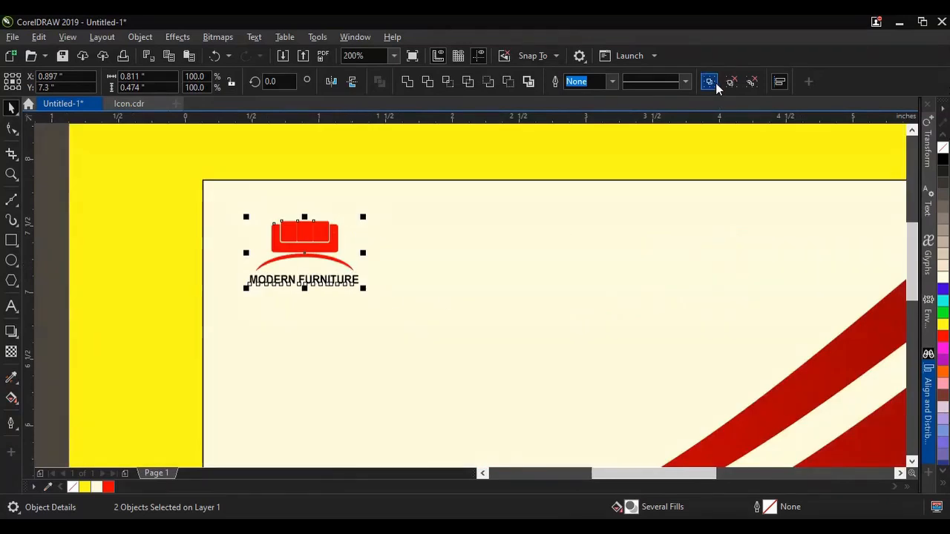
left_click(708, 83)
scroll(447, 193, "down", 2)
left_click(570, 230)
scroll(570, 231, "up", 1)
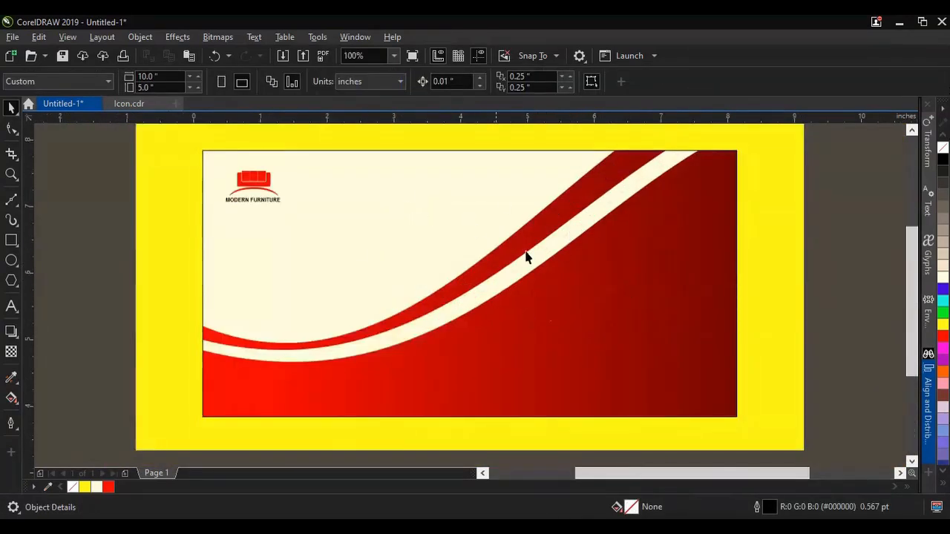
Step: Import Shofa.png, place it about 4.1 inches wide on the banner's right half, and inspect its cream background
left_click(283, 56)
left_click(645, 245)
left_click(655, 464)
left_click_drag(435, 209, 715, 355)
left_click_drag(619, 275, 608, 282)
scroll(707, 322, "up", 1)
scroll(707, 322, "up", 1)
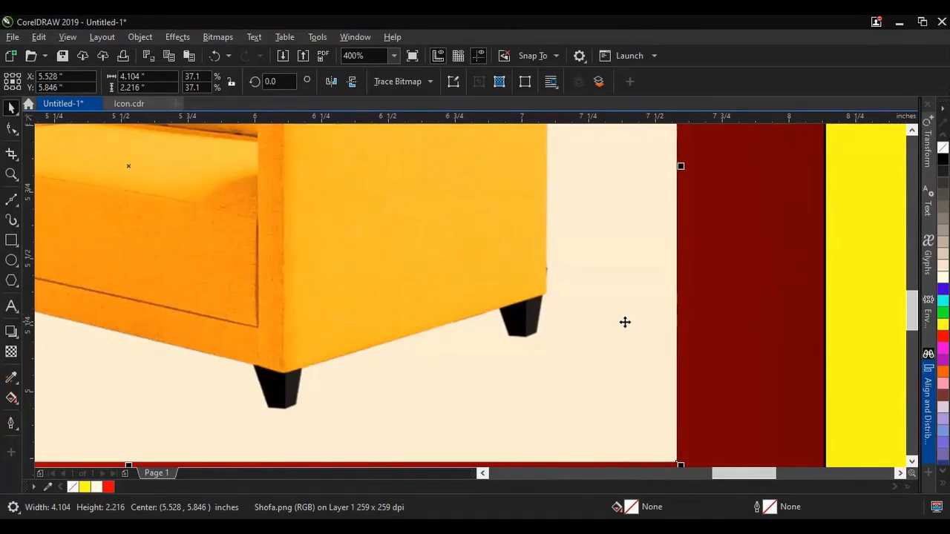
scroll(631, 322, "down", 3)
scroll(585, 322, "up", 1)
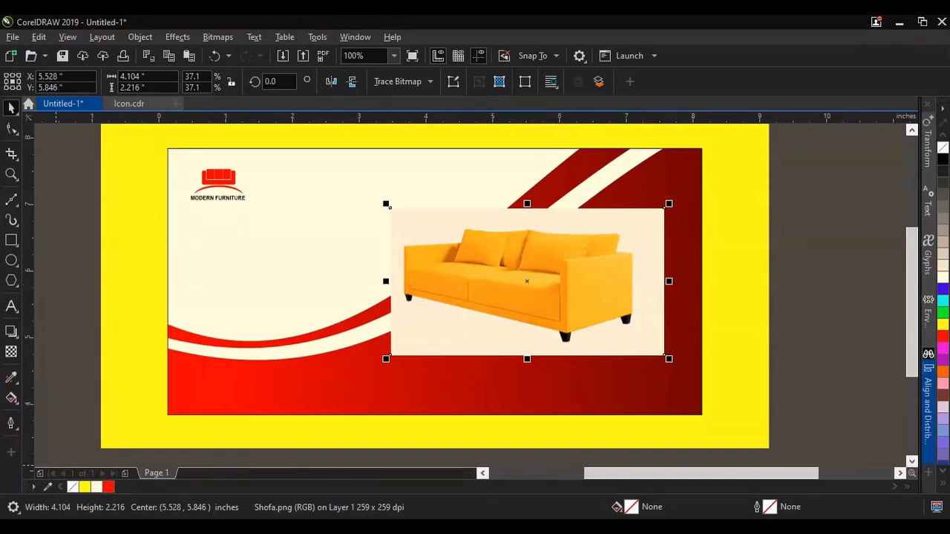
Step: Launch Adobe Photoshop CC 2017 (32 Bit)
left_click(12, 528)
scroll(142, 396, "down", 2)
scroll(142, 396, "up", 2)
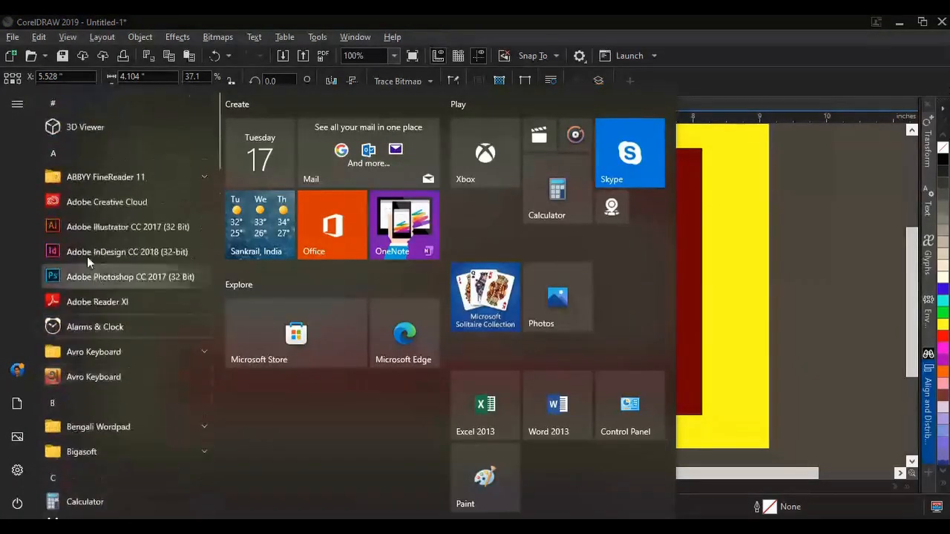
left_click(111, 279)
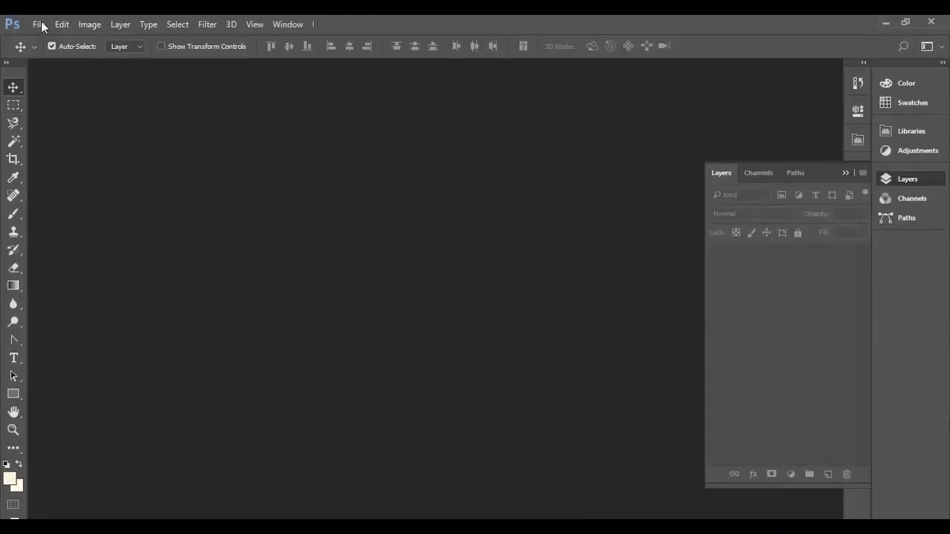
Step: Open Shofa.png and duplicate its Background layer, hiding the original
left_click(37, 24)
left_click(29, 51)
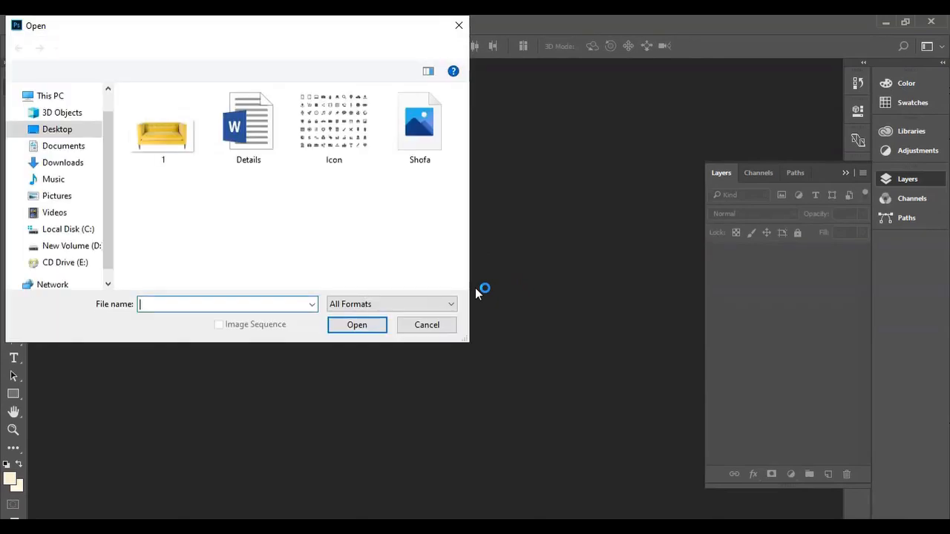
left_click(420, 130)
left_click(369, 328)
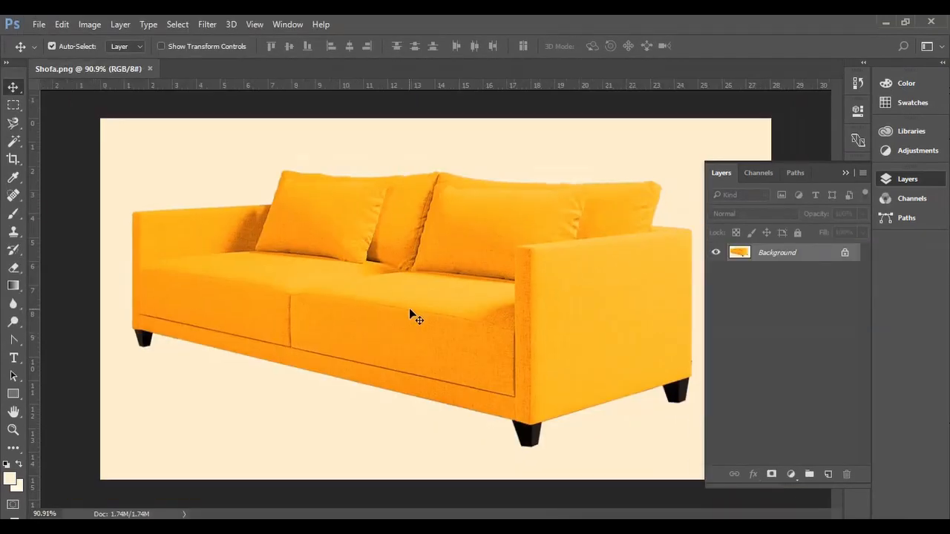
scroll(409, 308, "down", 3)
scroll(593, 343, "up", 1)
scroll(592, 343, "down", 1)
left_click_drag(800, 262, 828, 474)
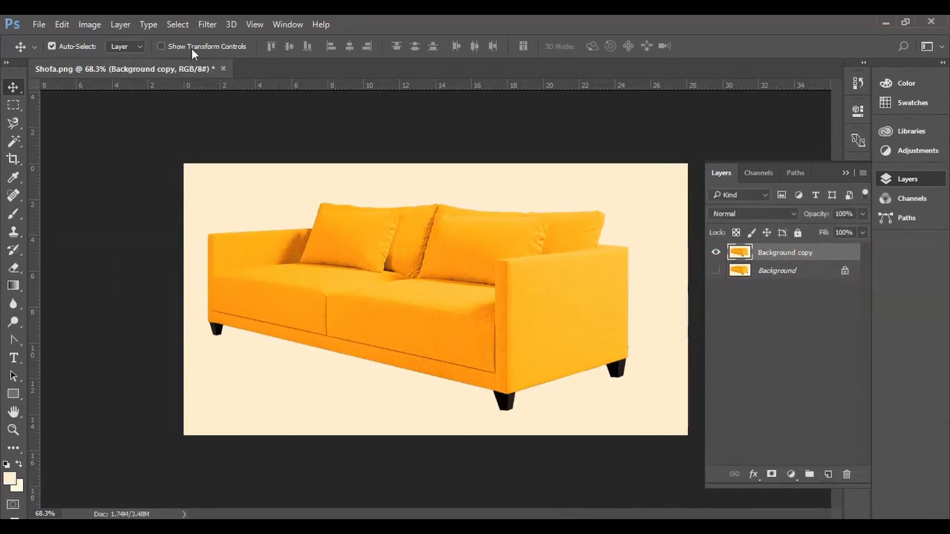
Step: Select the cream background around the sofa by Color Range with a fuzziness of 77
left_click(178, 24)
left_click(211, 155)
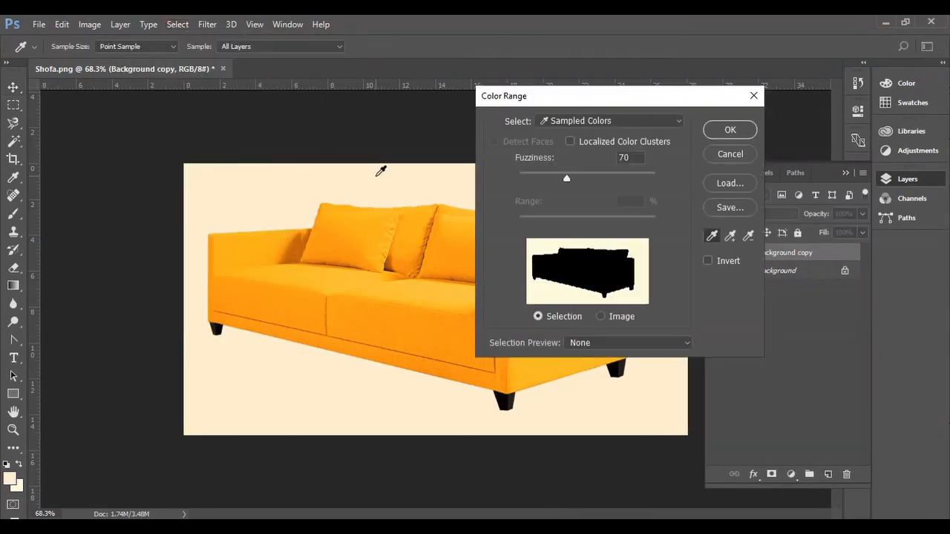
left_click(375, 175)
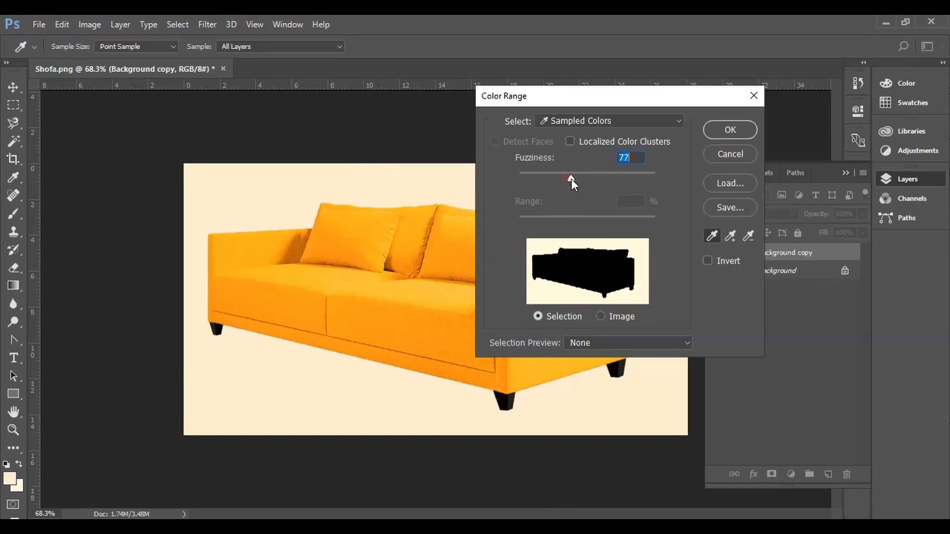
left_click(714, 131)
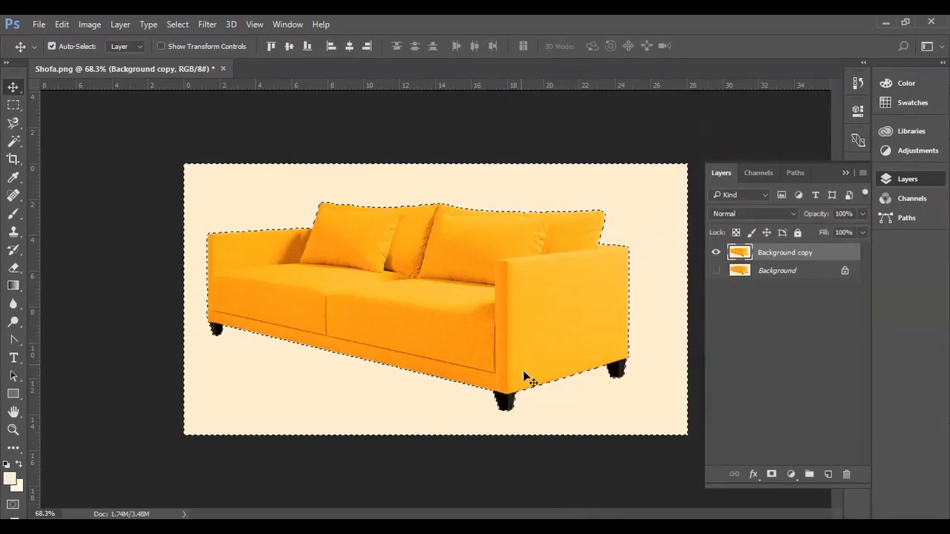
scroll(520, 365, "up", 1)
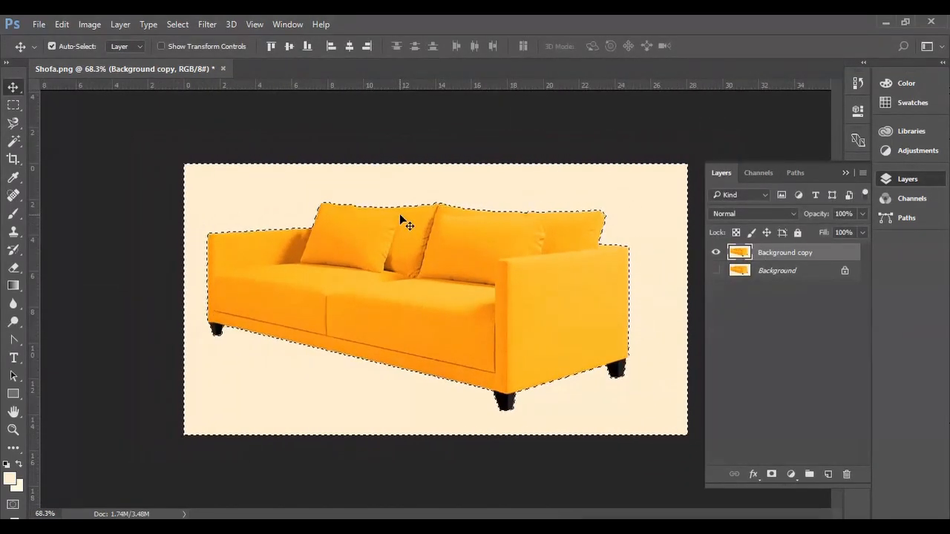
left_click(63, 24)
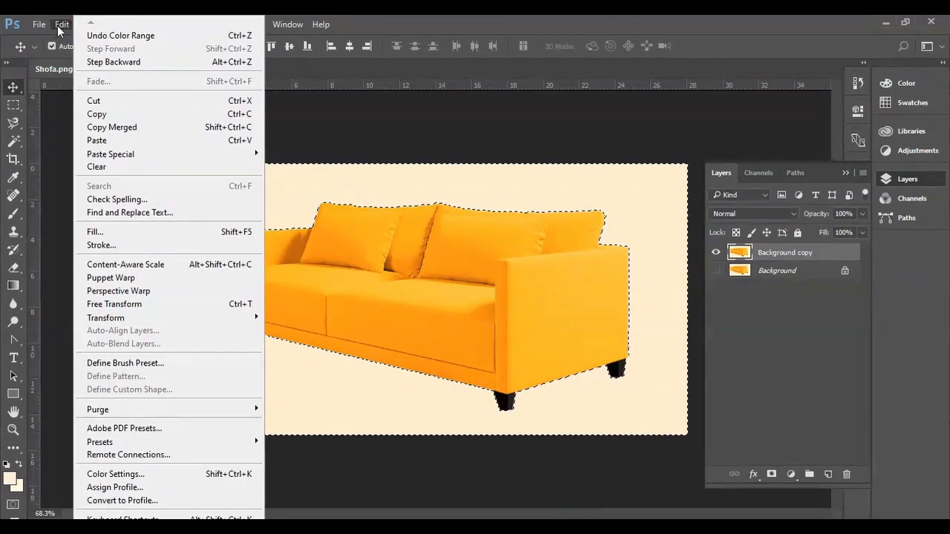
left_click(282, 105)
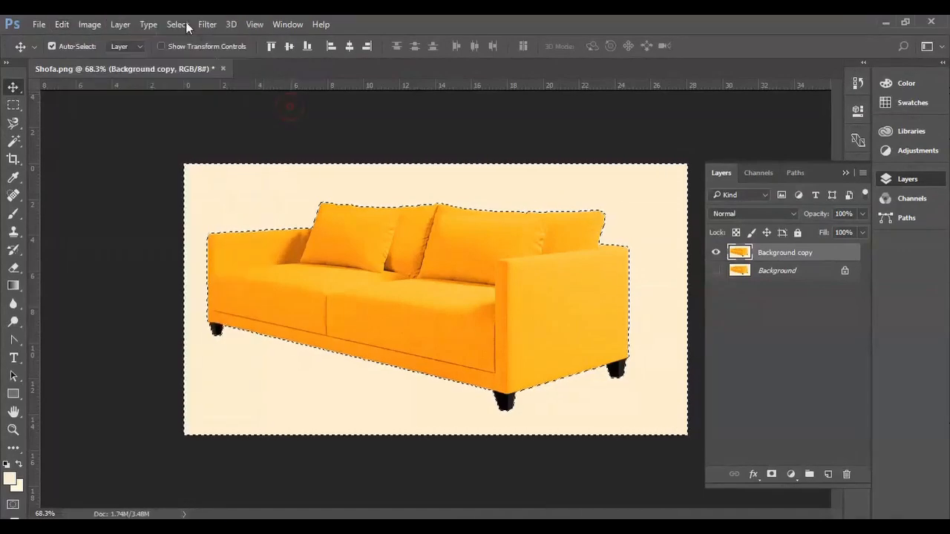
Step: Deselect the Color Range selection
left_click(207, 25)
left_click(179, 25)
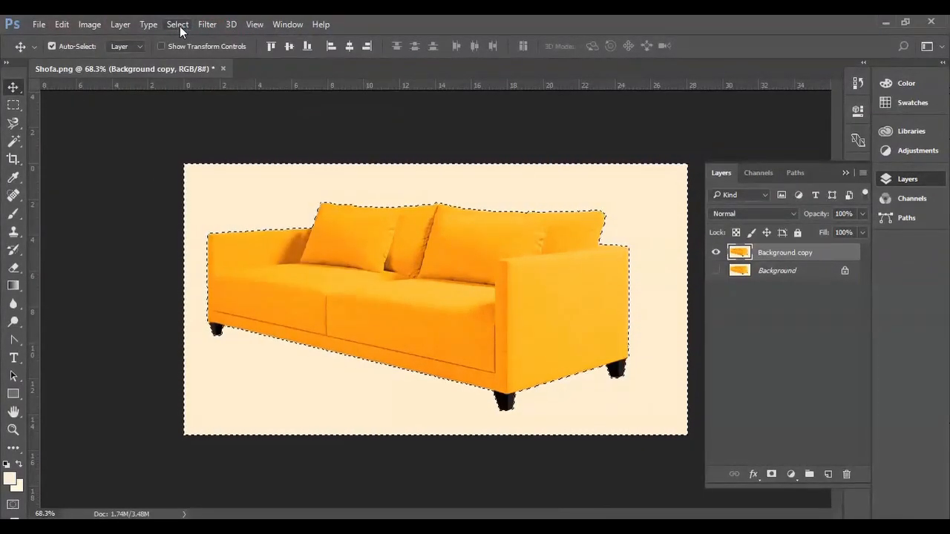
left_click(179, 25)
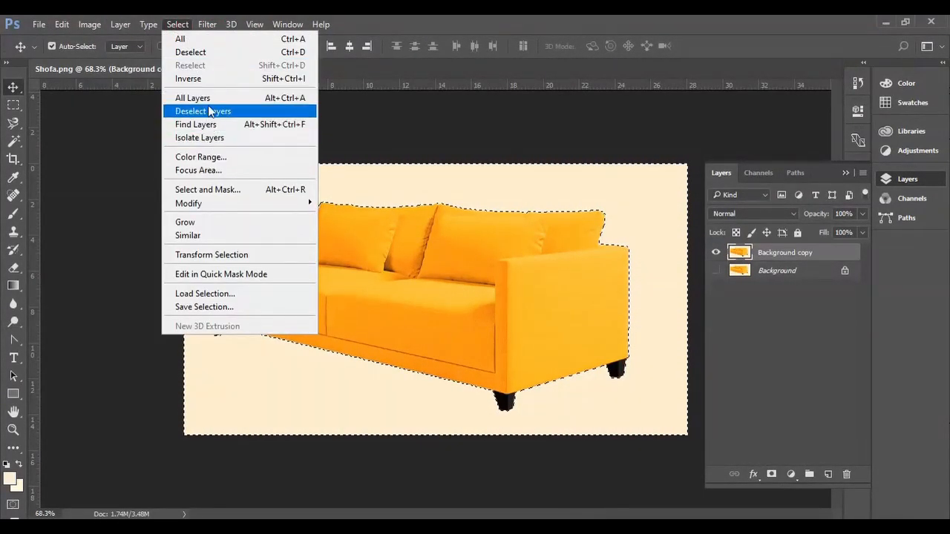
left_click(201, 53)
Step: Select the cream background around the sofa with the Magic Wand, delete it from the Background copy layer, and deselect
key("w")
left_click(296, 204)
scroll(552, 218, "up", 3)
scroll(499, 228, "down", 2)
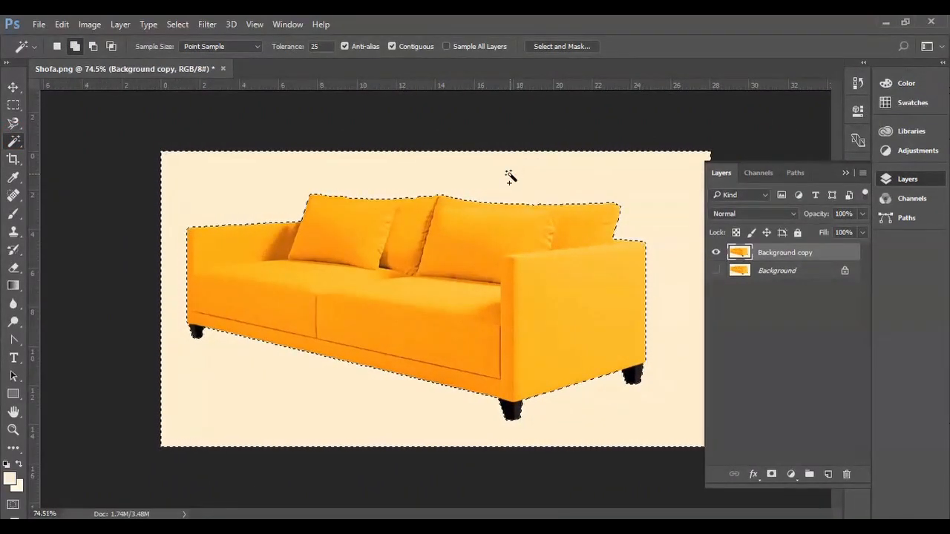
key("Delete")
key("v")
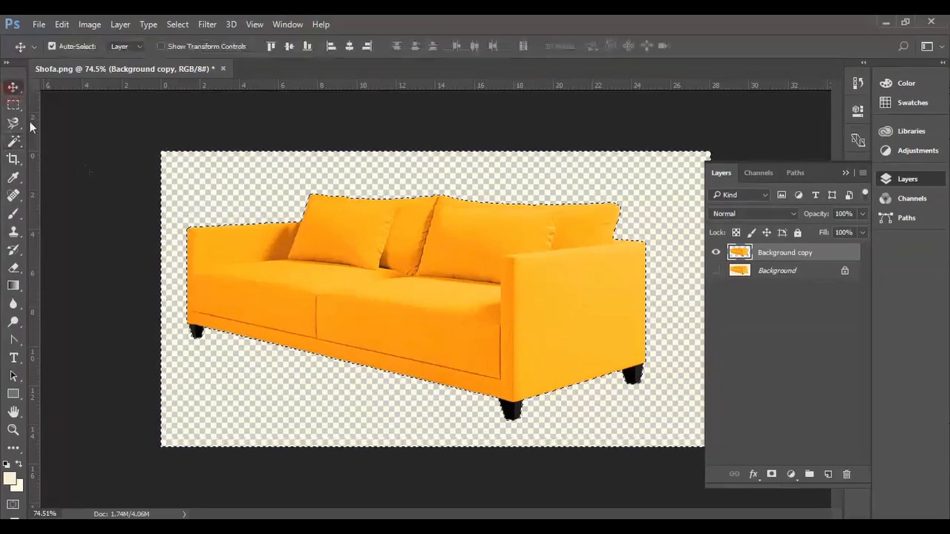
left_click(81, 159)
left_click(177, 24)
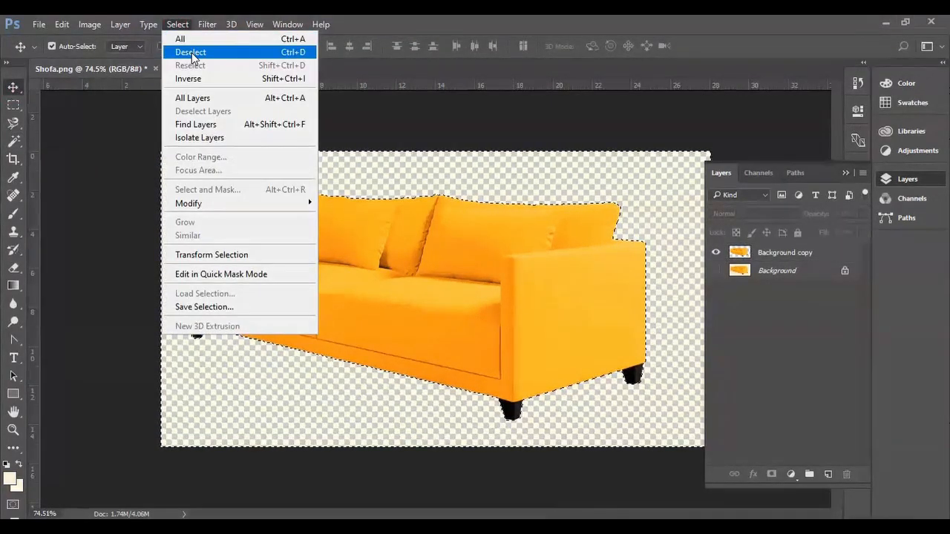
left_click(192, 53)
Step: Save the cut-out sofa as a PNG named Shofa1 in the Item folder, with None / Fast compression and no interlacing
left_click(39, 24)
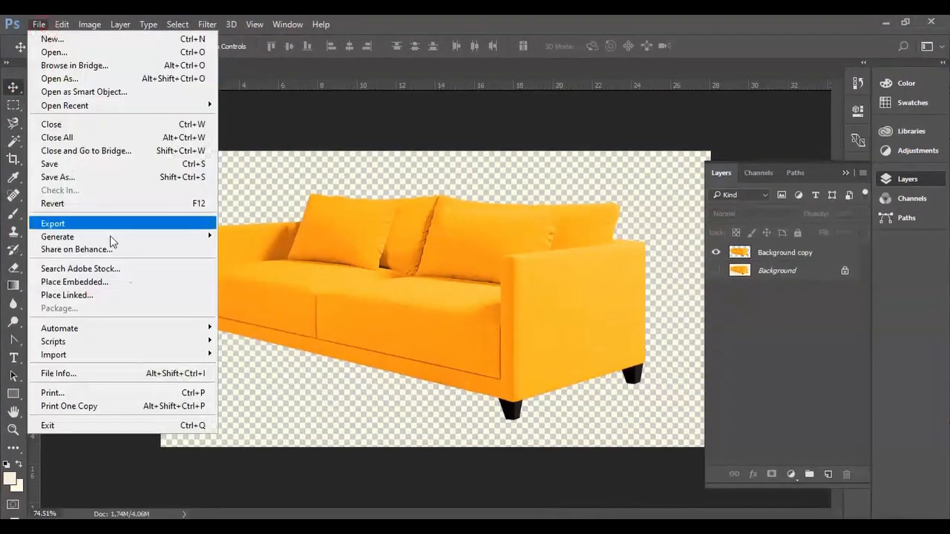
left_click(78, 176)
left_click(178, 294)
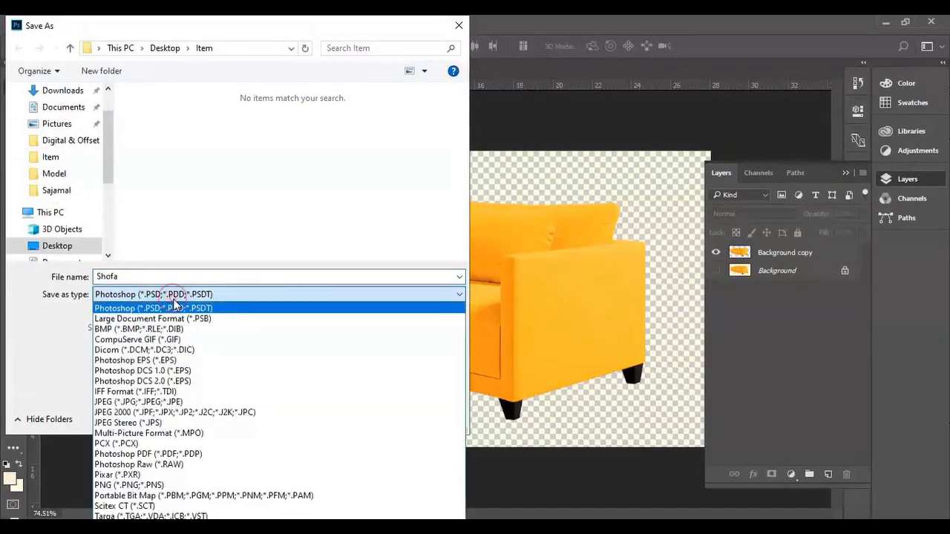
left_click(148, 484)
double_click(136, 276)
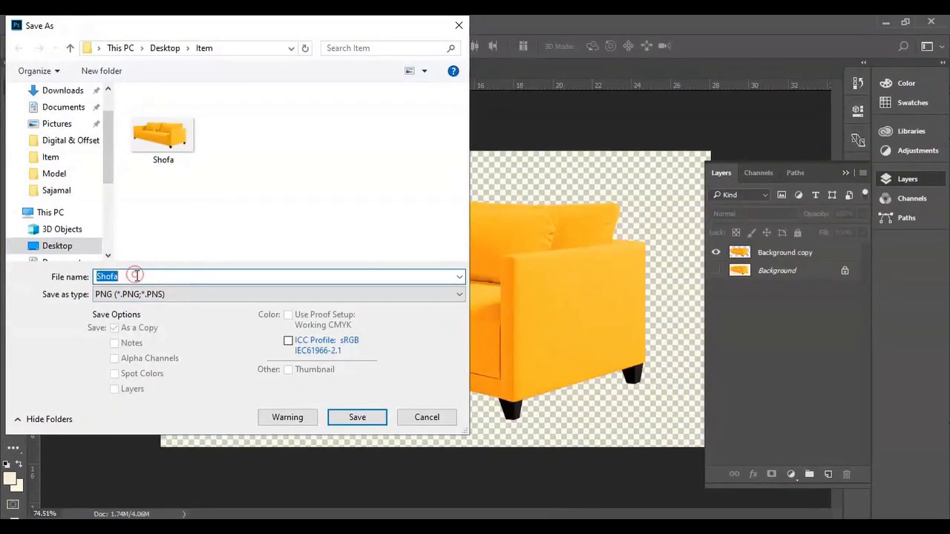
left_click(356, 418)
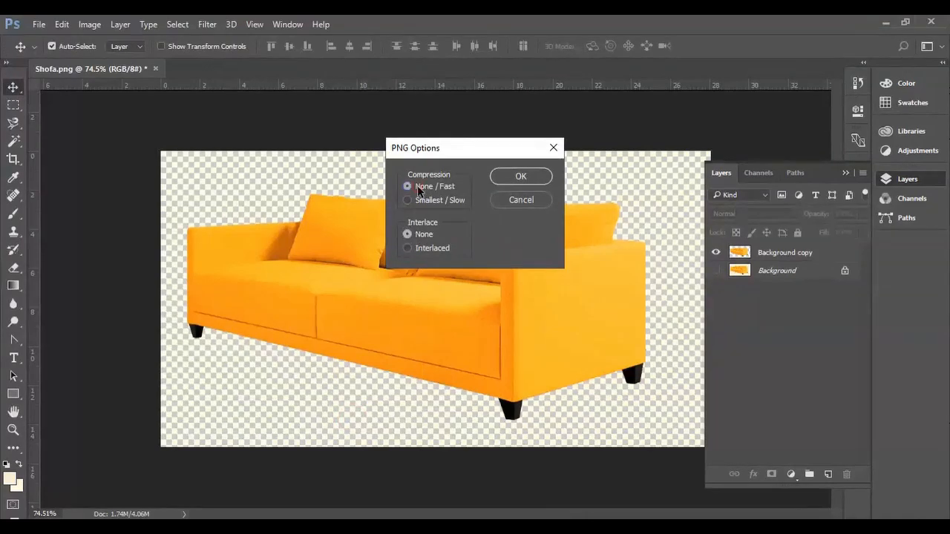
left_click(500, 179)
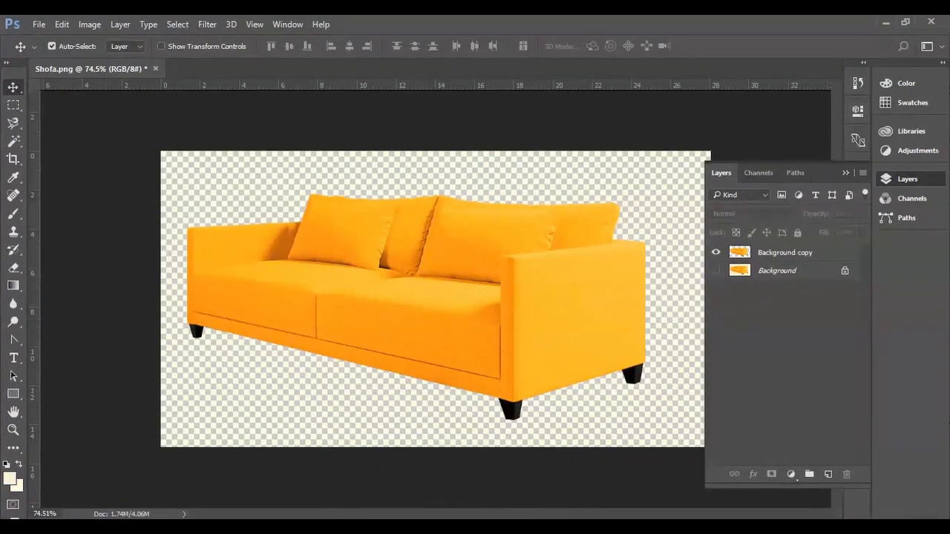
Step: Switch back to CorelDRAW and delete the sofa picture with the cream background
left_click(295, 499)
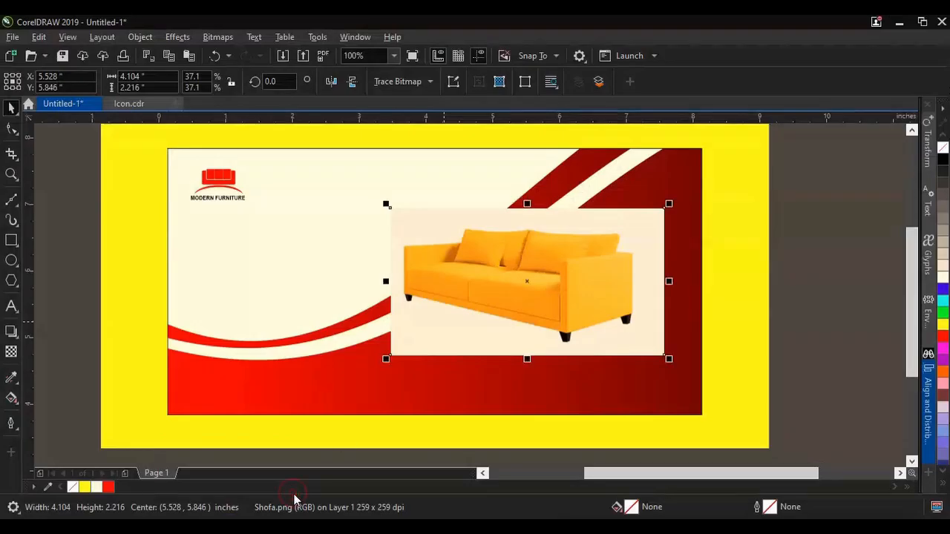
right_click(504, 289)
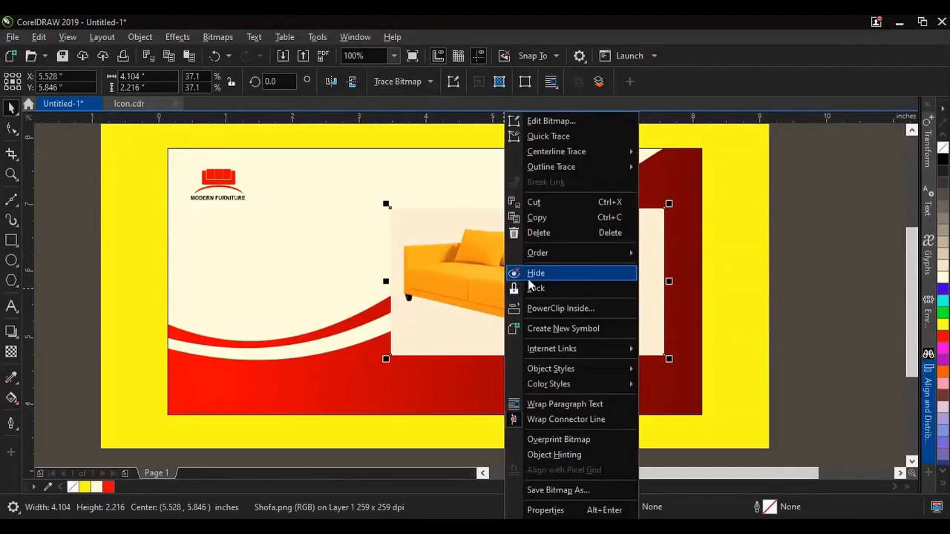
left_click(546, 235)
Step: Import Shofa1.png and place the cut-out sofa about 3.7 inches wide over the waves on the banner's right half
left_click(285, 55)
left_click(646, 206)
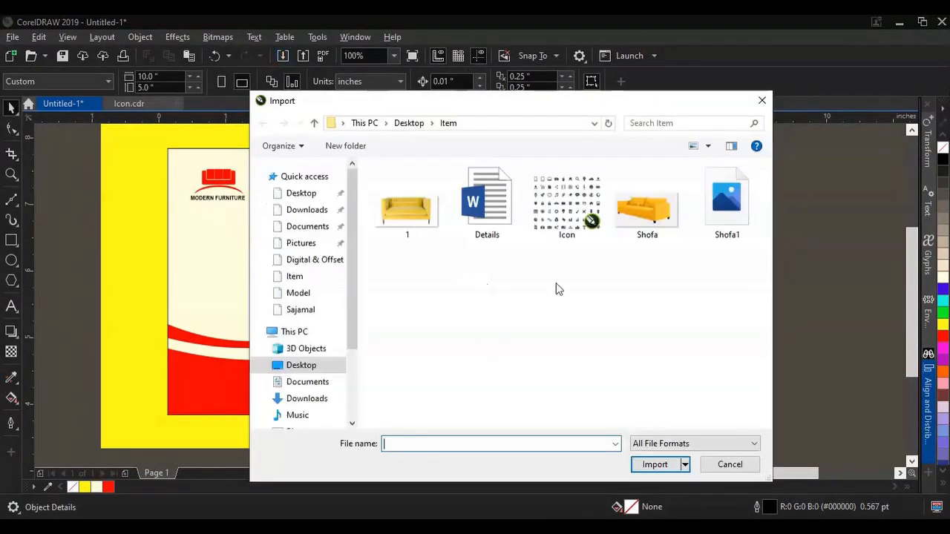
left_click(726, 205)
left_click(655, 464)
left_click_drag(431, 215, 684, 386)
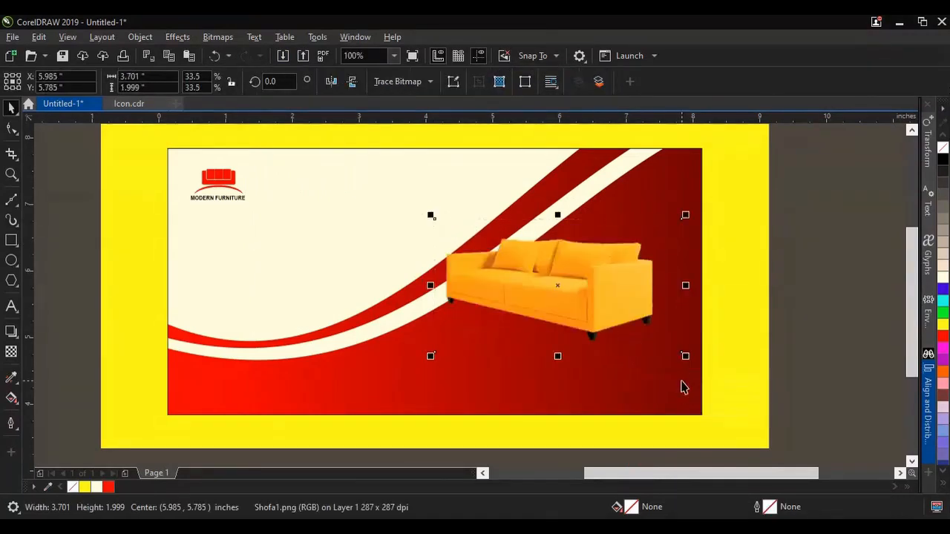
Step: Delete the placed cut-out sofa picture from the banner
right_click(594, 304)
left_click(638, 232)
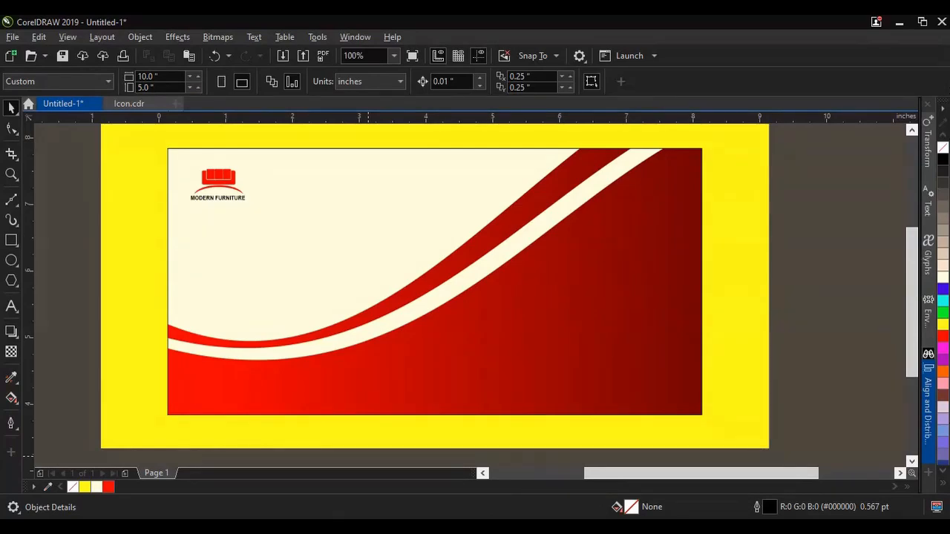
Step: Switch to Google Chrome, search Google for Adobe express, and open the Adobe Express website
left_click(16, 527)
scroll(114, 358, "down", 5)
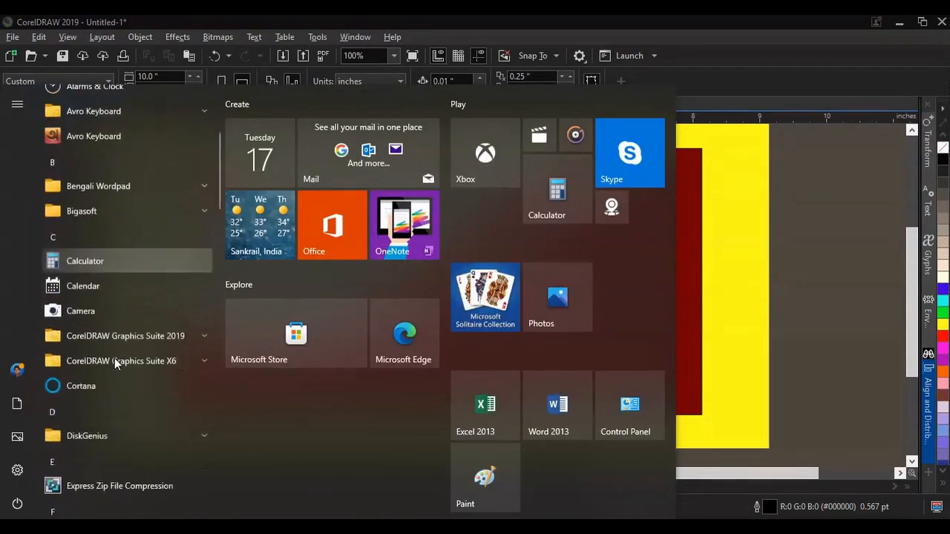
scroll(132, 326, "down", 3)
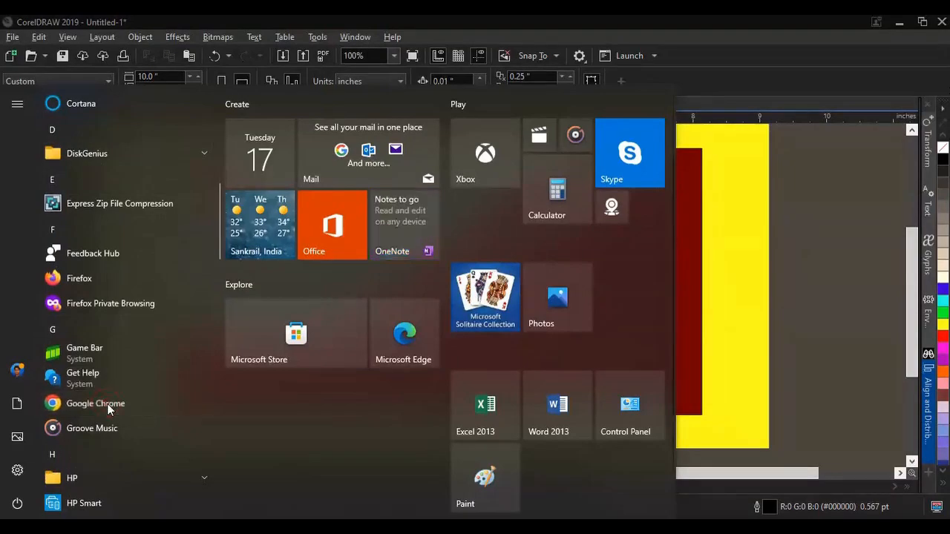
key("Escape")
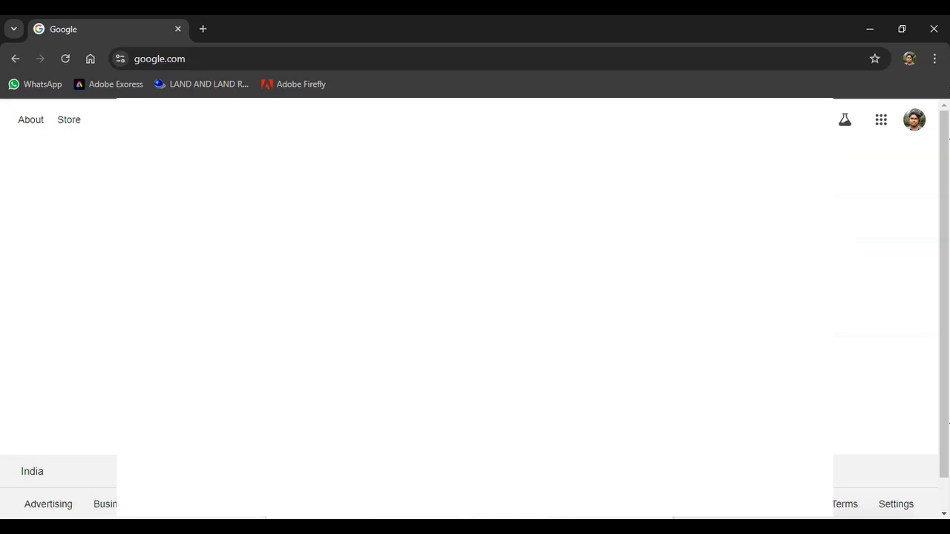
type("Adobe")
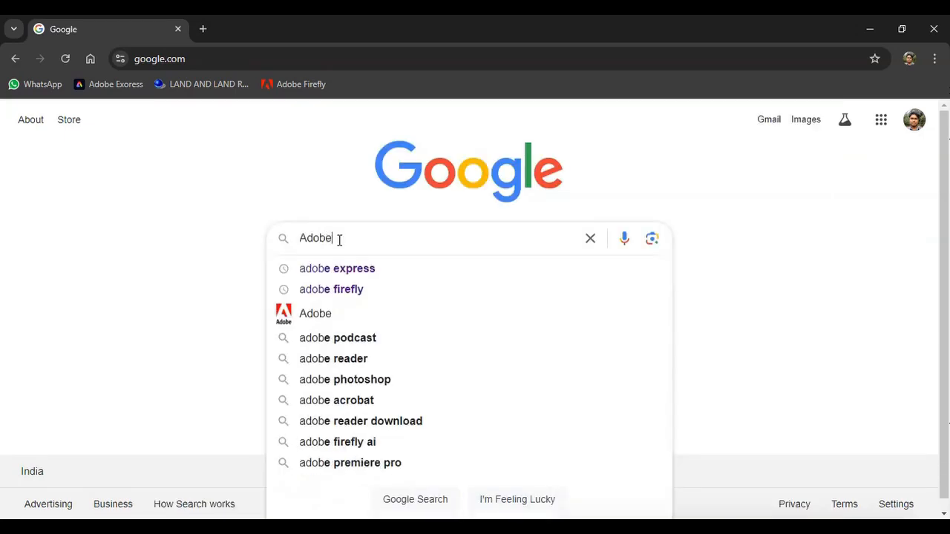
type(" expree")
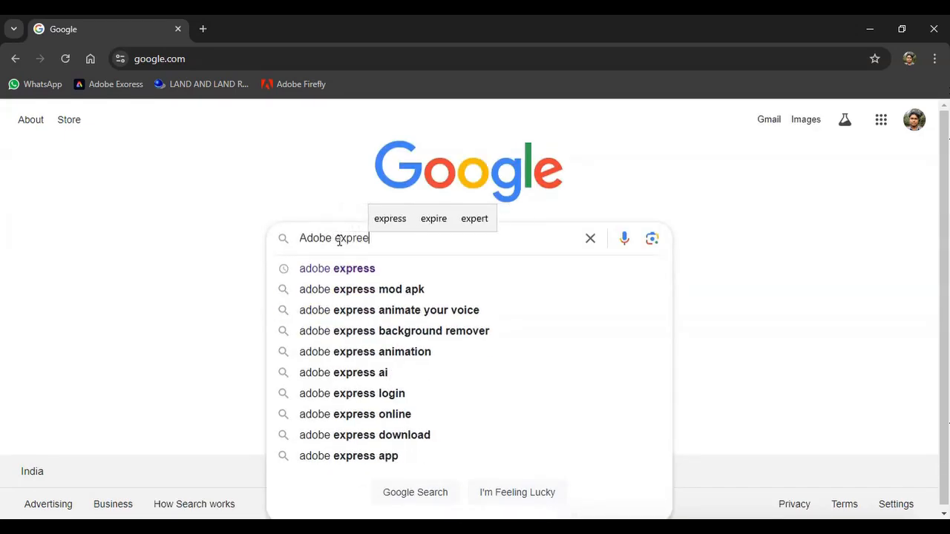
key("BackSpace")
type("ss")
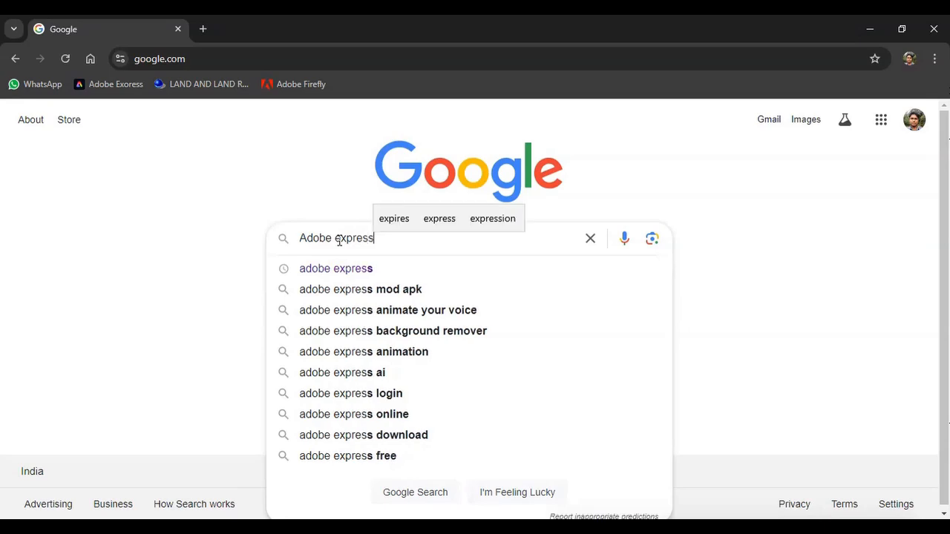
key("Return")
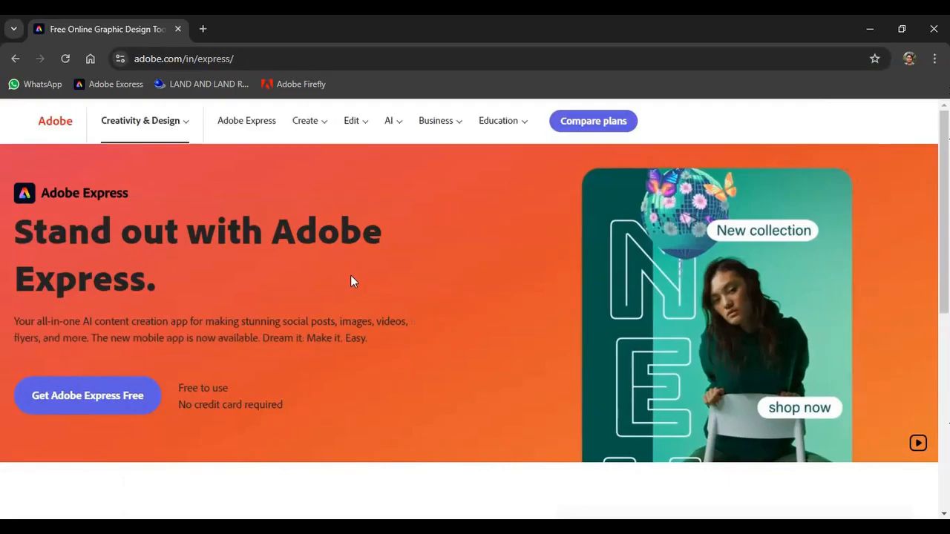
Step: Open Adobe Express's Remove background quick action and upload the Shofa picture from the Item folder
scroll(351, 276, "down", 10)
scroll(350, 282, "down", 5)
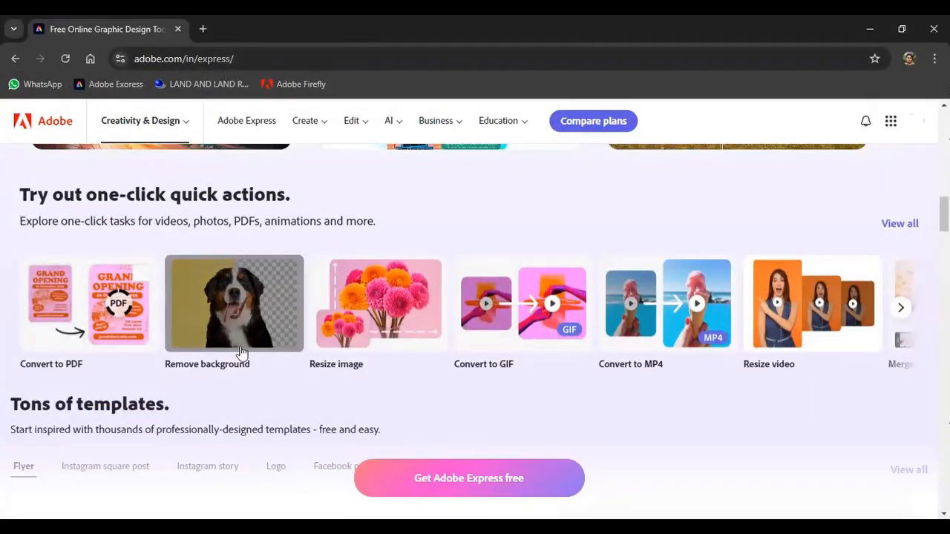
left_click(236, 304)
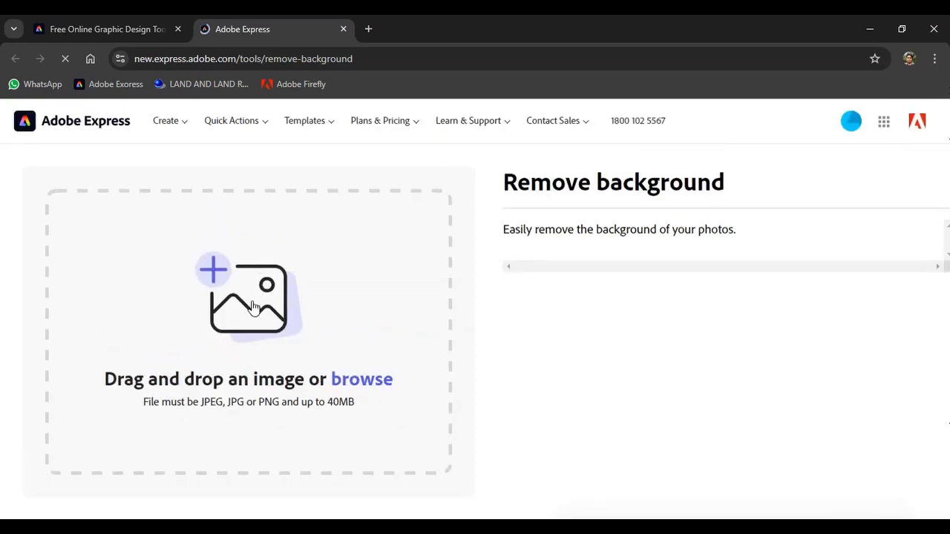
left_click(253, 306)
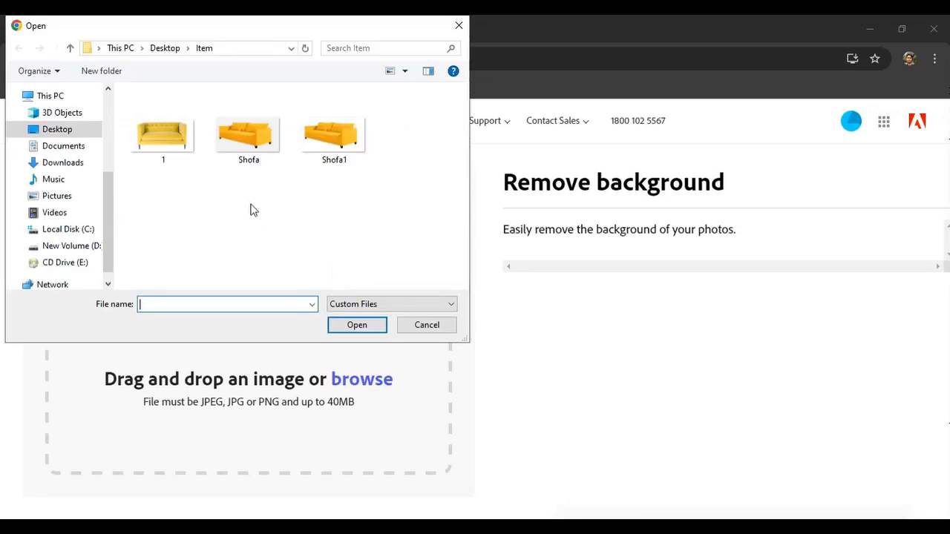
left_click(330, 134)
left_click(248, 134)
left_click(356, 324)
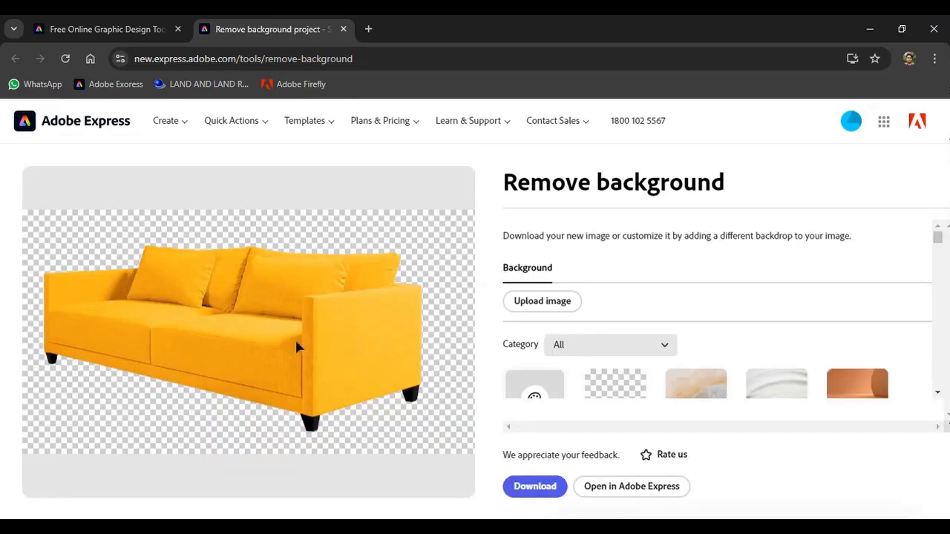
Step: Download the sofa image with its background removed and switch back to CorelDRAW
left_click(538, 487)
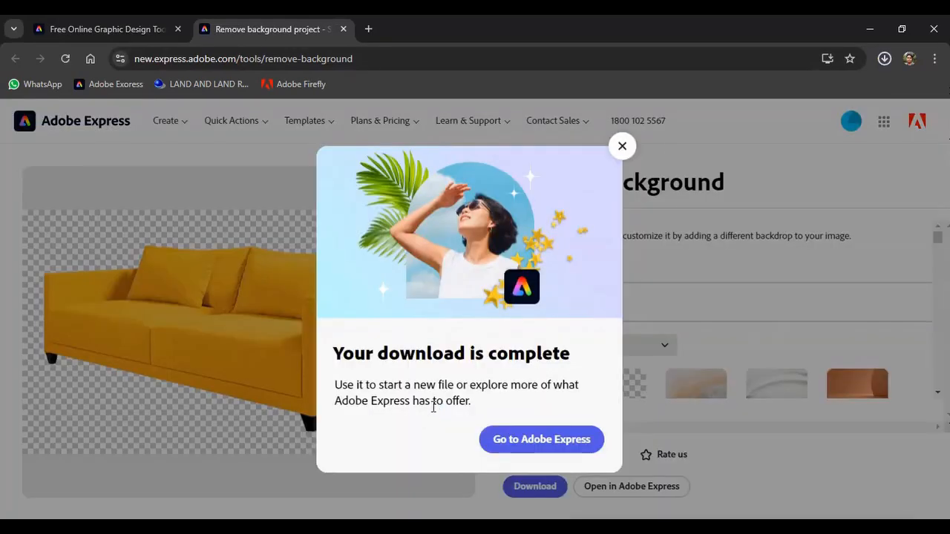
left_click(622, 146)
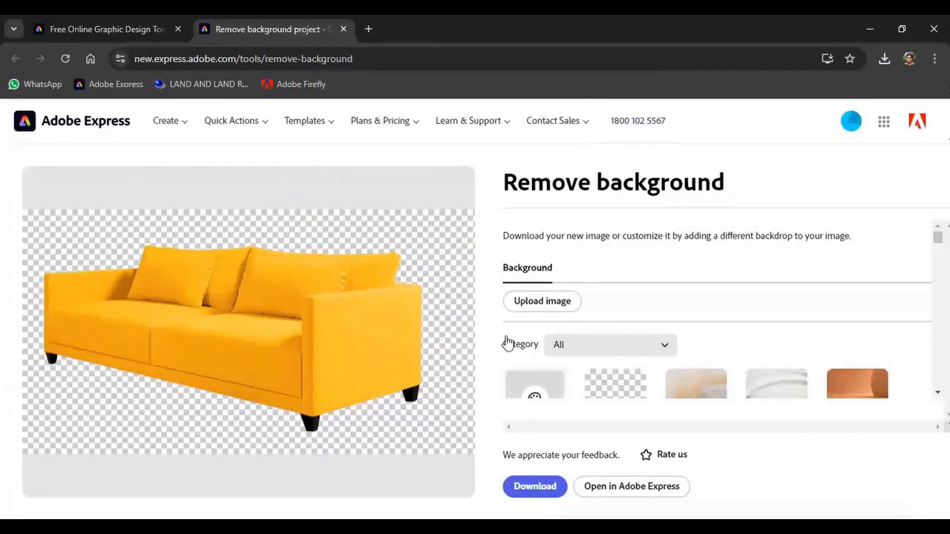
mouse_move(320, 529)
left_click(297, 504)
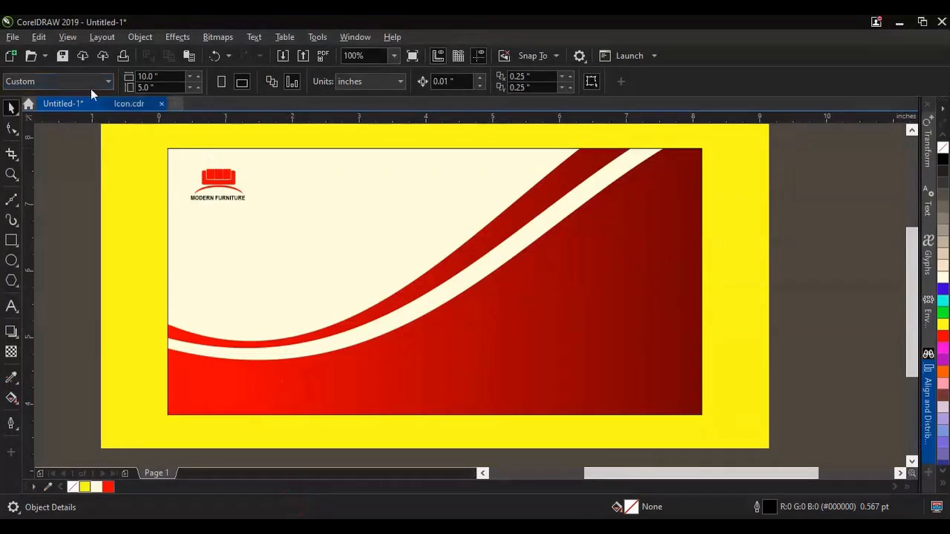
key("ctrl+i")
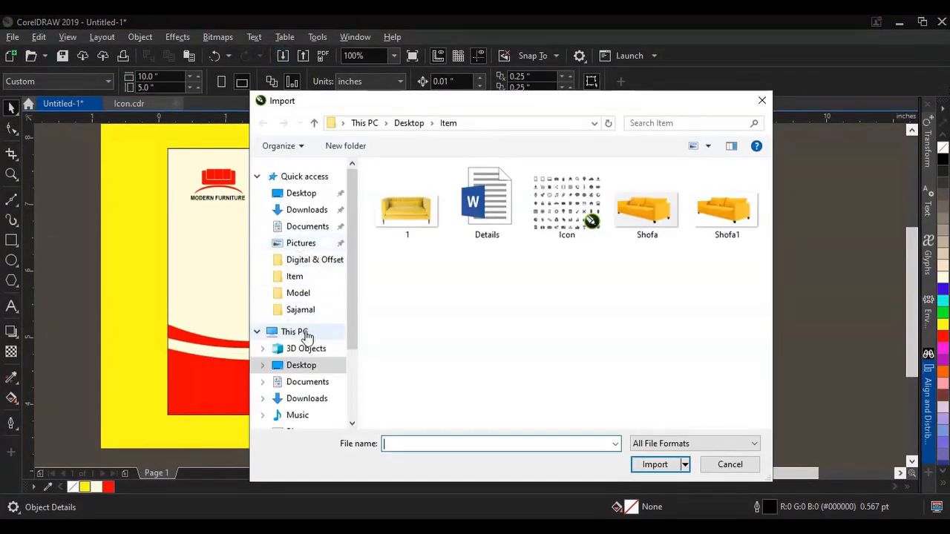
left_click(301, 365)
scroll(483, 356, "down", 5)
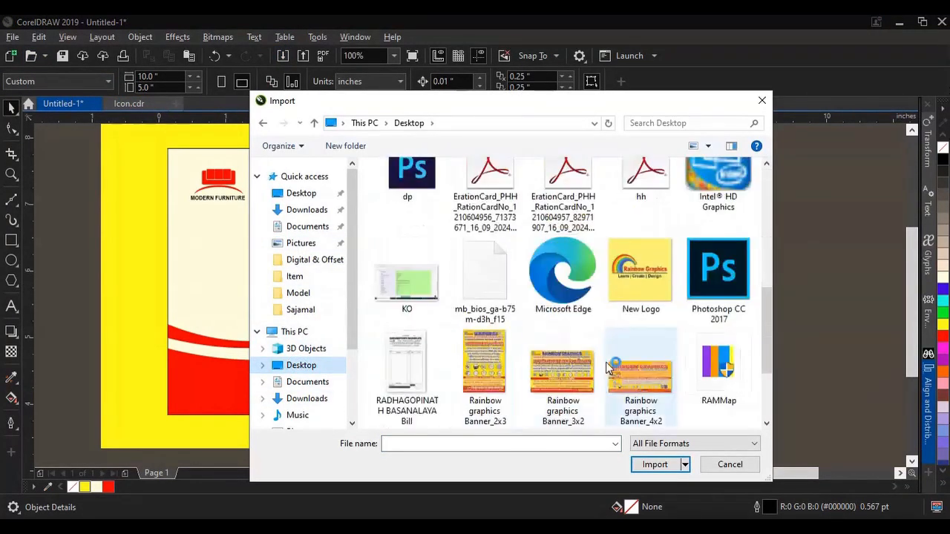
scroll(542, 355, "down", 2)
scroll(542, 355, "down", 2)
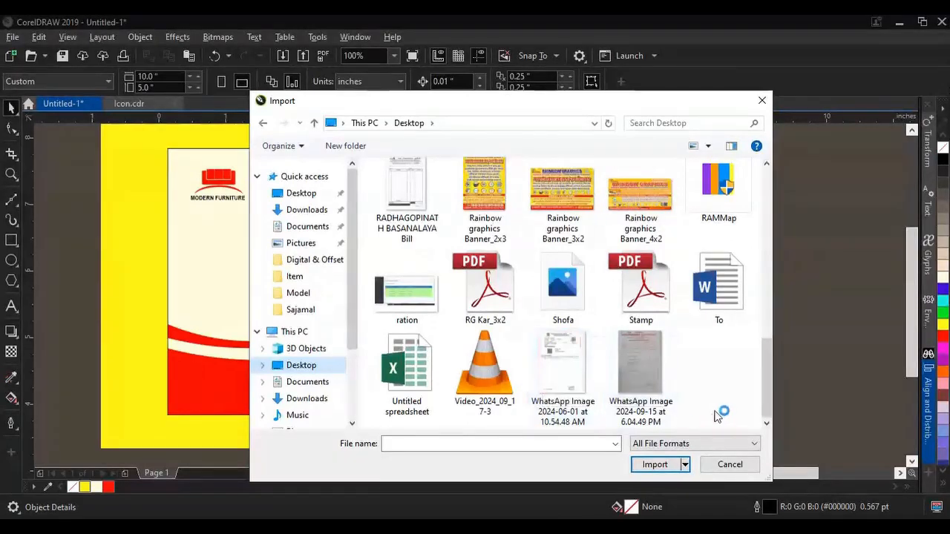
scroll(584, 369, "up", 4)
scroll(583, 369, "up", 2)
scroll(584, 369, "up", 2)
scroll(584, 369, "down", 3)
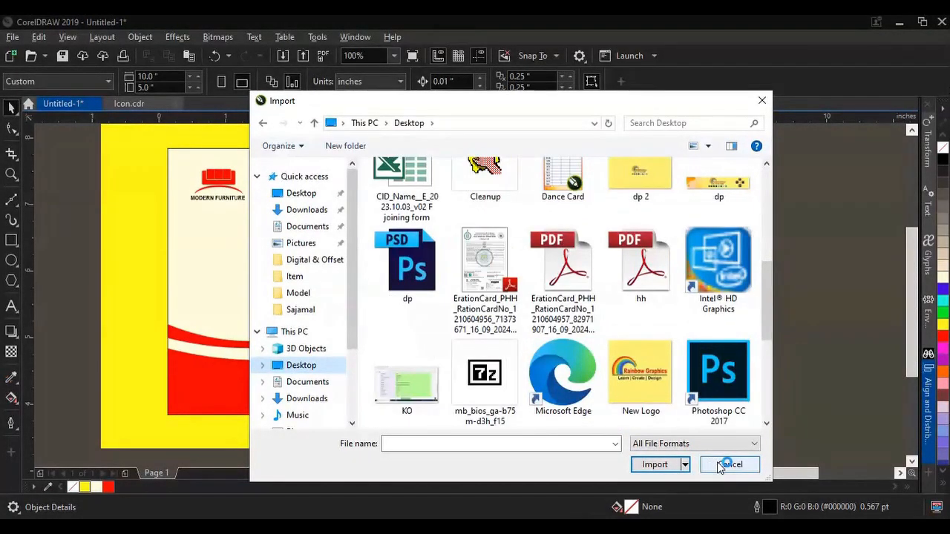
left_click(719, 465)
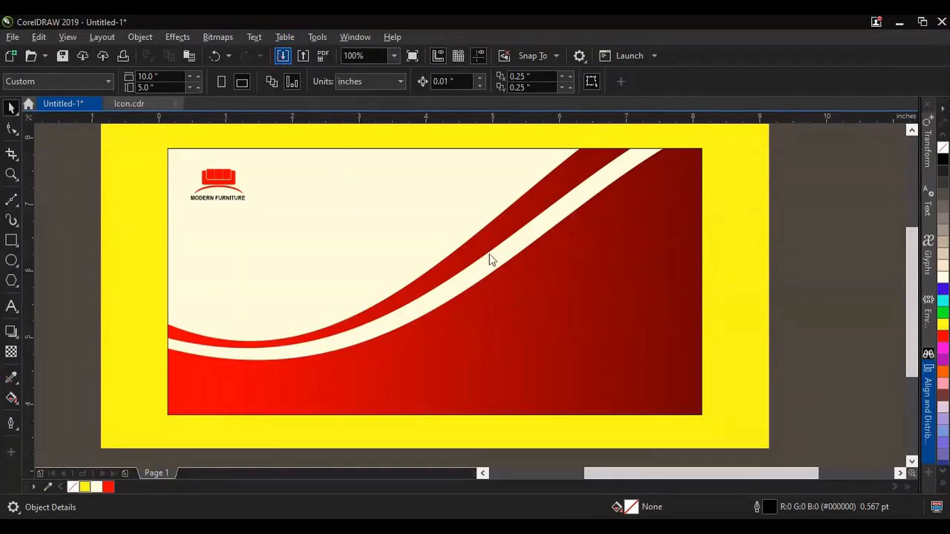
key("ctrl+i")
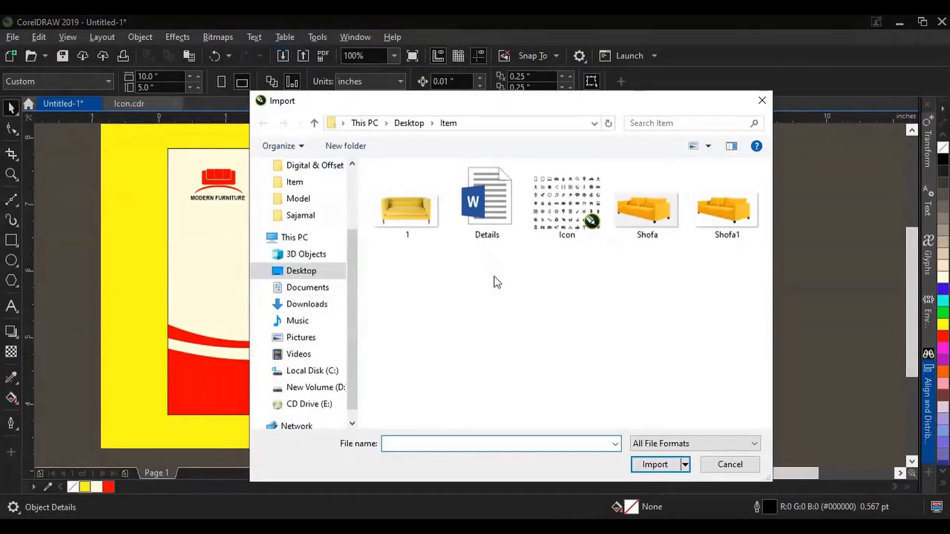
left_click(724, 465)
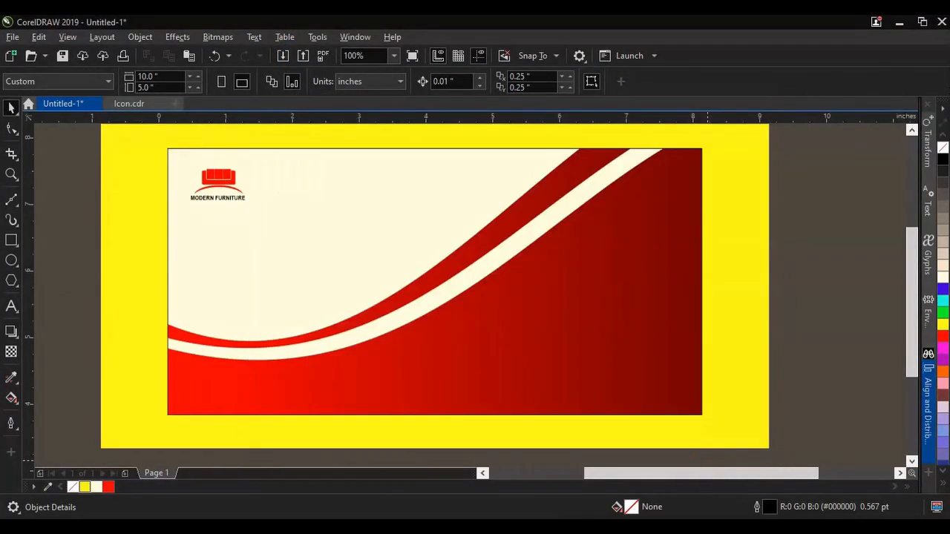
Step: Import Shofa2.png, enlarge it to about 4.9 by 2.7 inches, and position it over the waves on the banner's right half
left_click(283, 55)
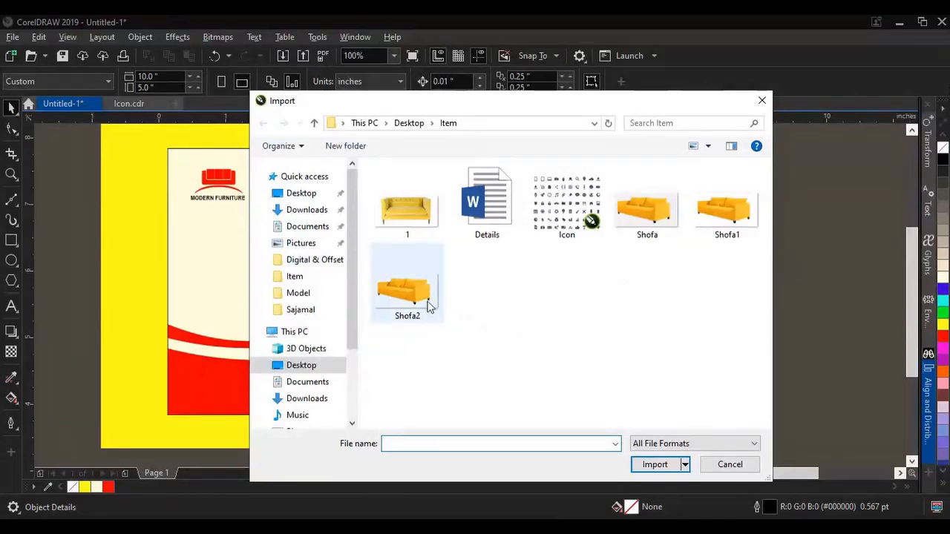
left_click(426, 305)
left_click(642, 464)
left_click_drag(409, 206, 685, 352)
left_click_drag(628, 339, 594, 324)
left_click_drag(665, 360, 688, 380)
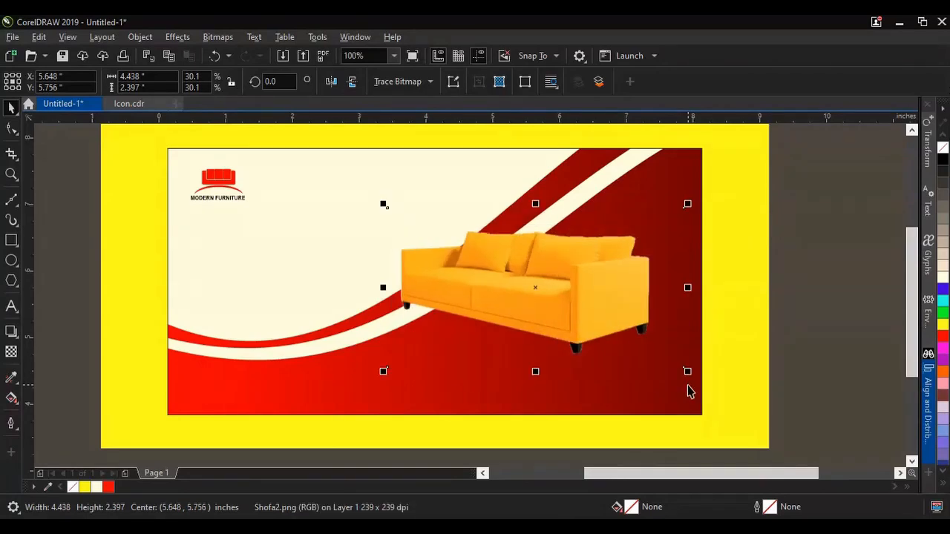
left_click_drag(384, 206, 349, 184)
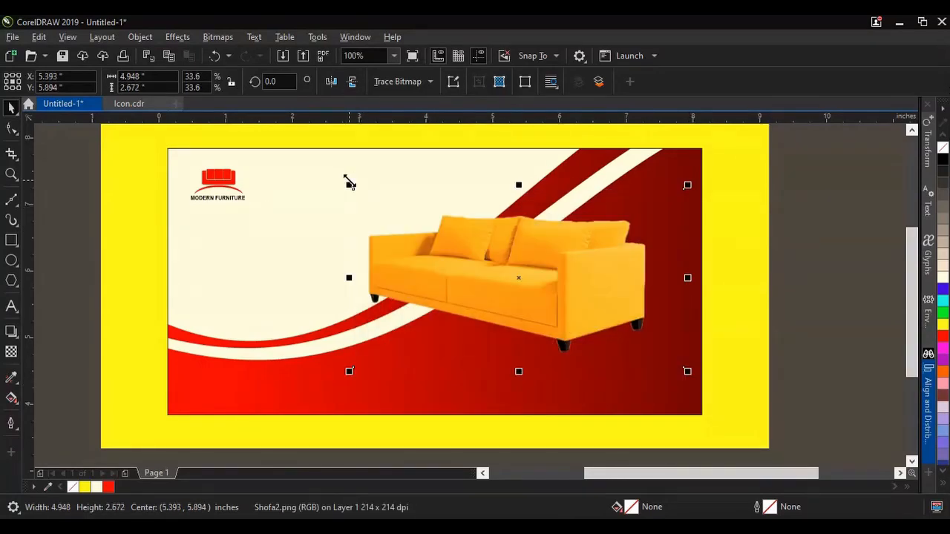
left_click_drag(527, 297, 534, 307)
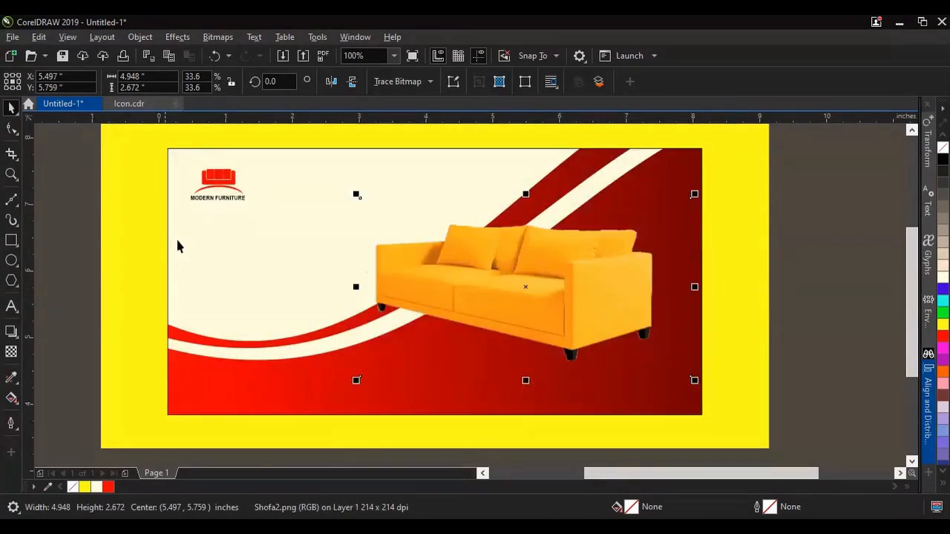
Step: Crop the Shofa2 picture closely around the sofa, to about 4.5 by 2.2 inches
left_click(11, 153)
left_click_drag(374, 215, 660, 366)
left_click_drag(373, 289, 360, 289)
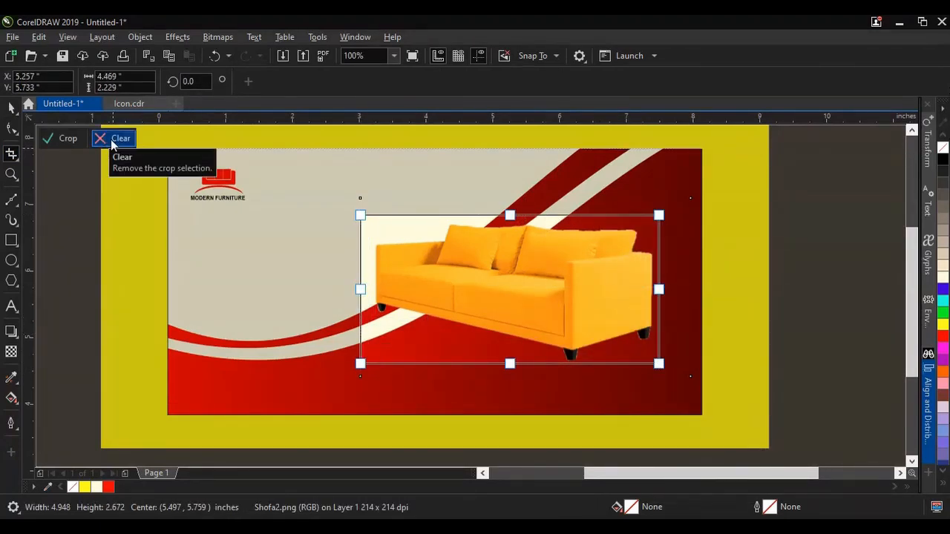
left_click(75, 143)
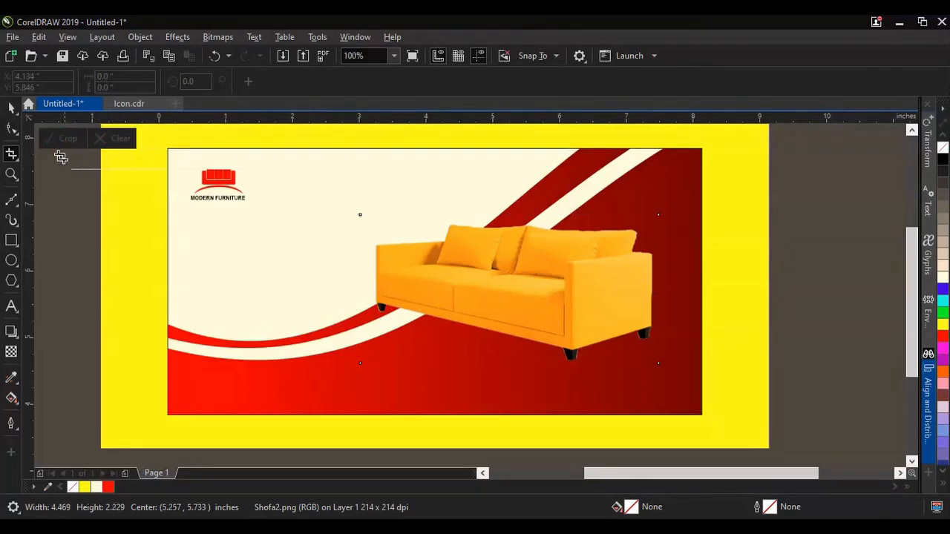
Step: Delete the Shofa2 picture and import Shofa1.png in its place, about 3.8 by 2.0 inches
key("Delete")
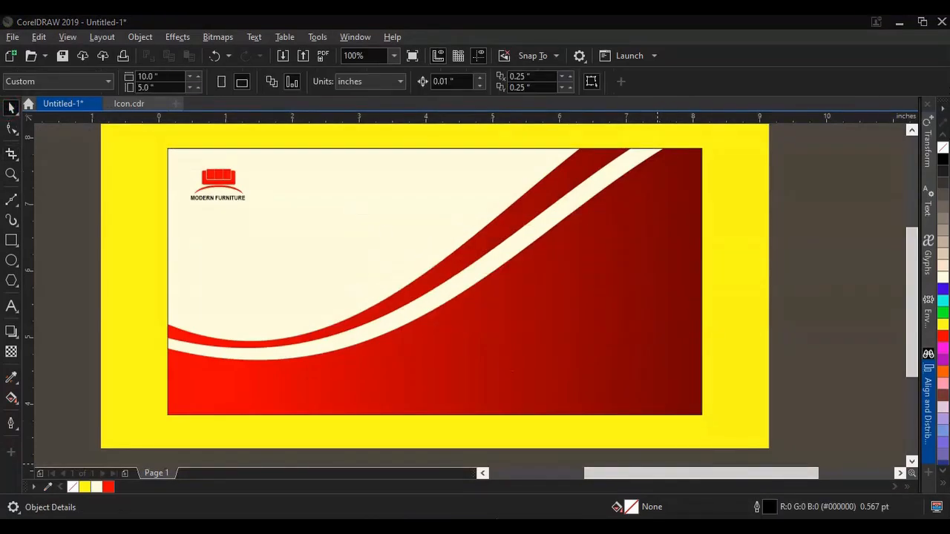
left_click(282, 56)
left_click(726, 204)
left_click(636, 468)
left_click_drag(417, 219, 674, 410)
Step: Crop the Shofa1 picture closely around the sofa, to about 3.3 by 1.8 inches
left_click(11, 153)
left_click_drag(435, 234, 651, 351)
left_click_drag(434, 291, 428, 291)
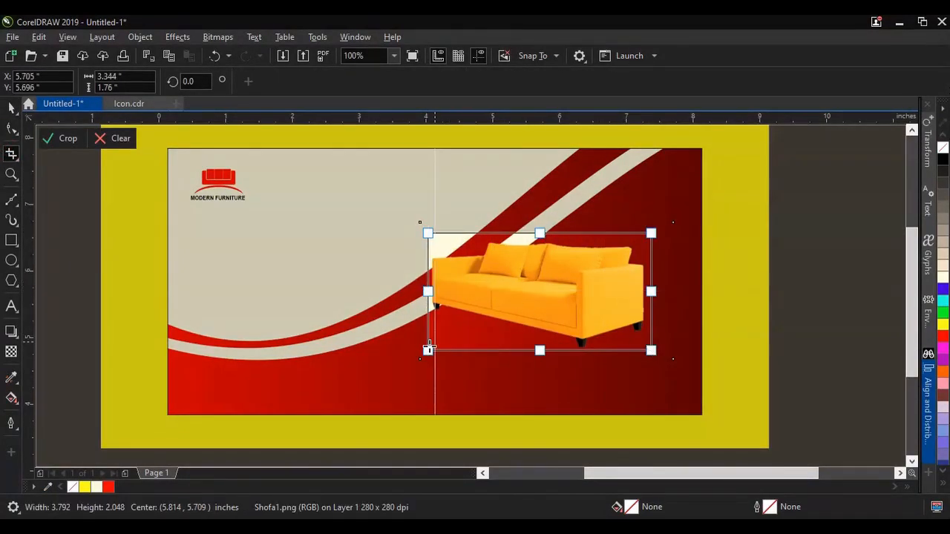
left_click(65, 138)
Step: Enlarge the cropped sofa to about 4.4 by 2.3 inches and position it over the waves on the banner's right half
key("space")
left_click_drag(423, 354, 382, 387)
left_click_drag(639, 335, 630, 331)
left_click(765, 341)
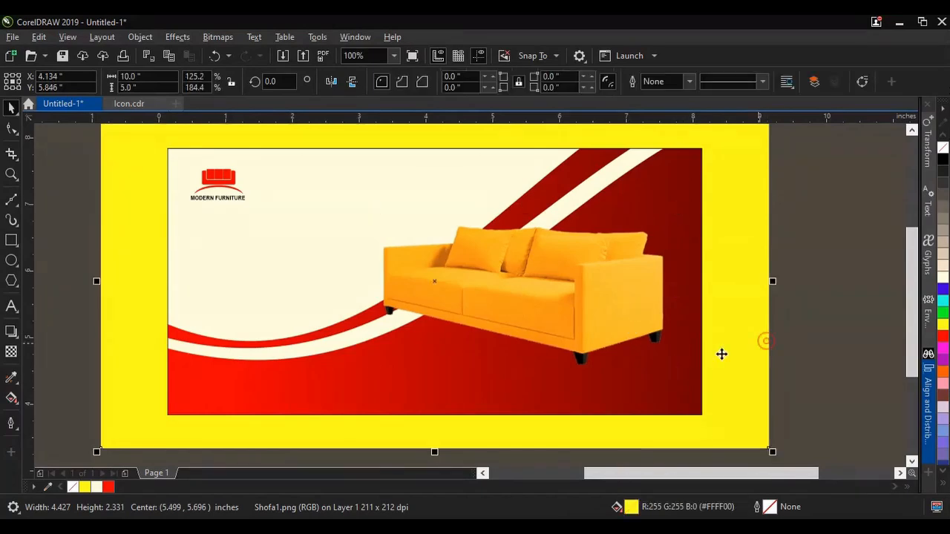
Step: Draw a closed four-point straight-edged shape joining the sofa's three visible feet and a point on its seat front
scroll(555, 381, "up", 2)
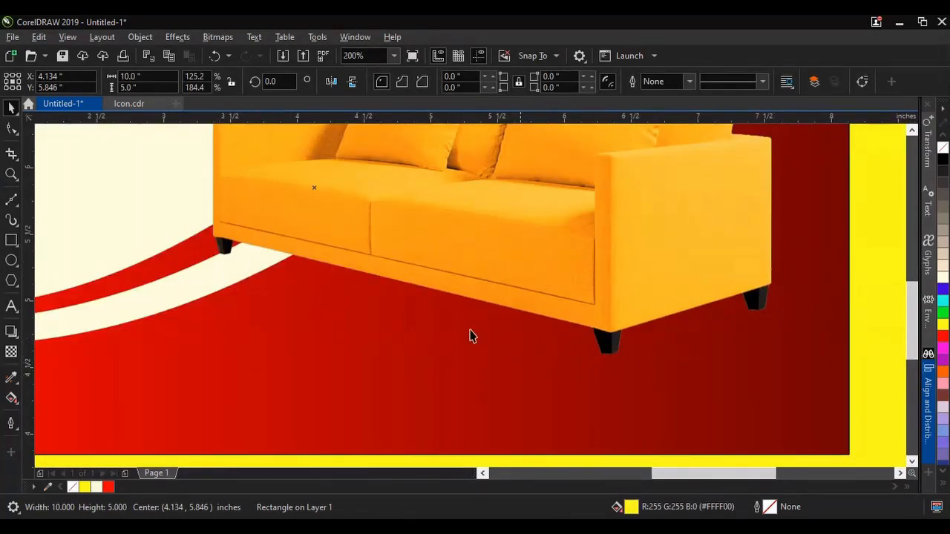
left_click(11, 200)
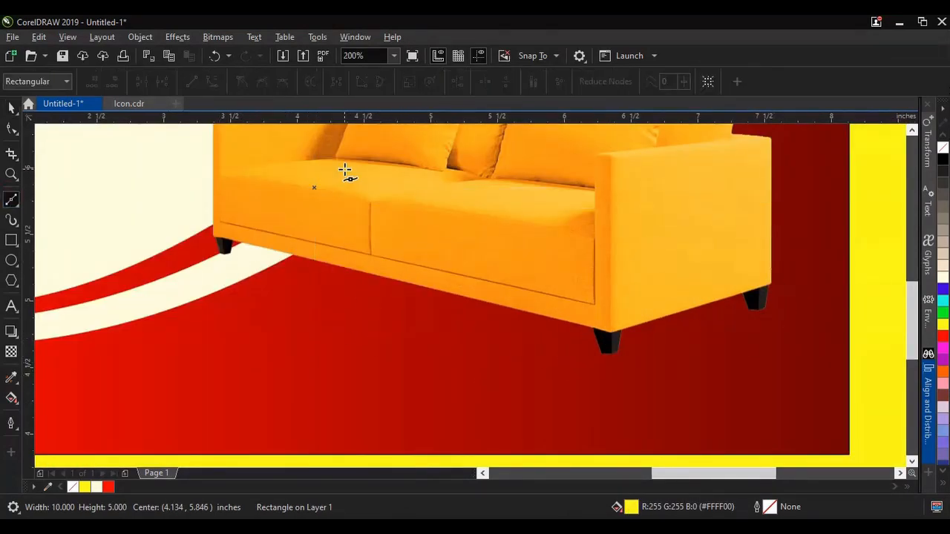
left_click(327, 187)
left_click(232, 252)
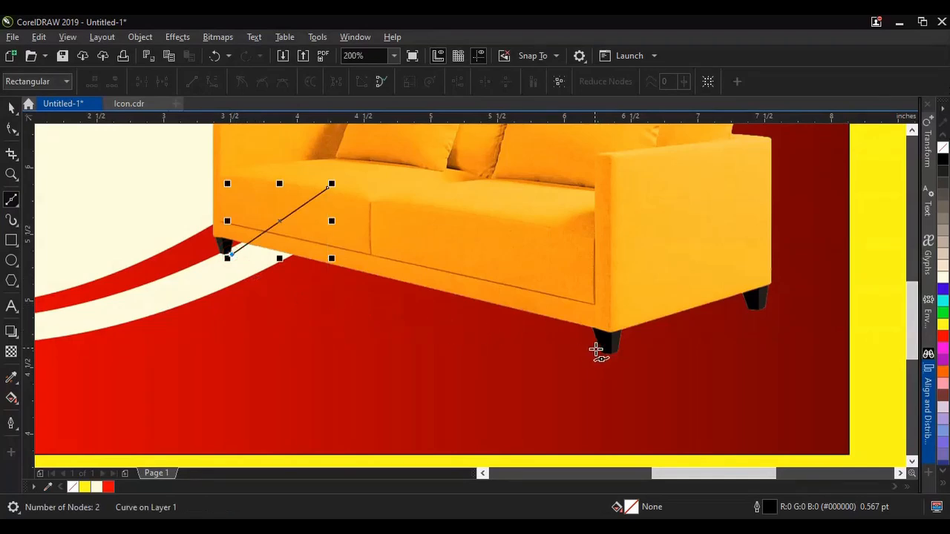
double_click(599, 352)
left_click(748, 310)
left_click(327, 189)
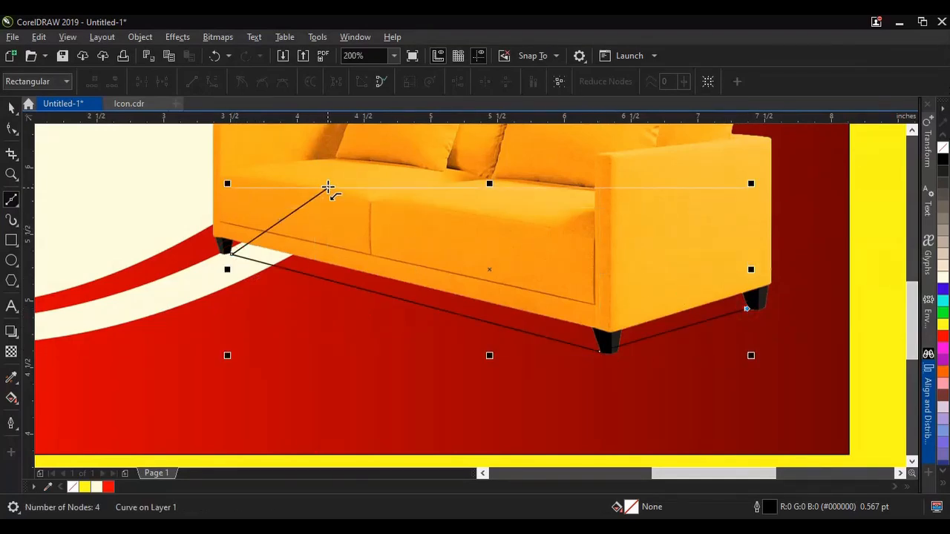
Step: Fill the four-point shape under the sofa with black, without outline, and apply a Gaussian Blur with a 40-pixel radius
left_click(942, 160)
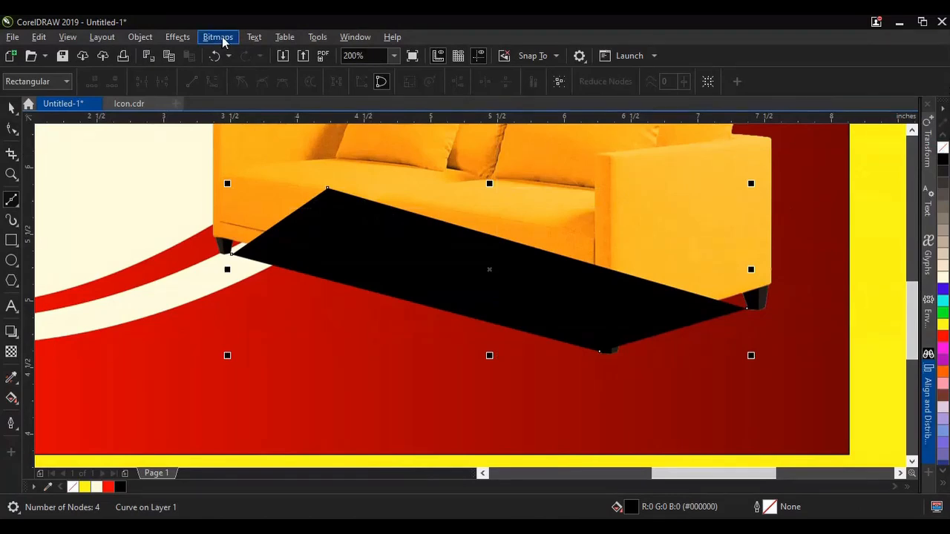
left_click(177, 36)
mouse_move(190, 122)
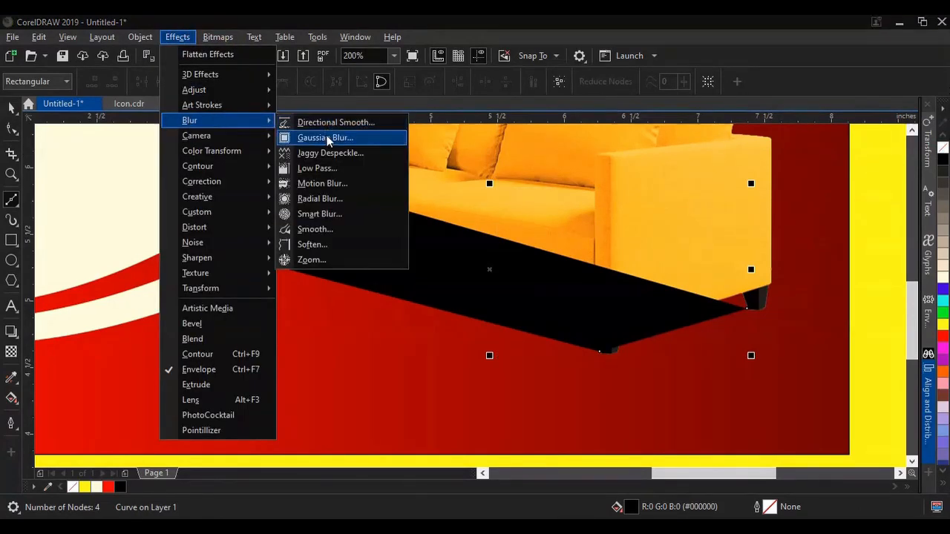
left_click(326, 135)
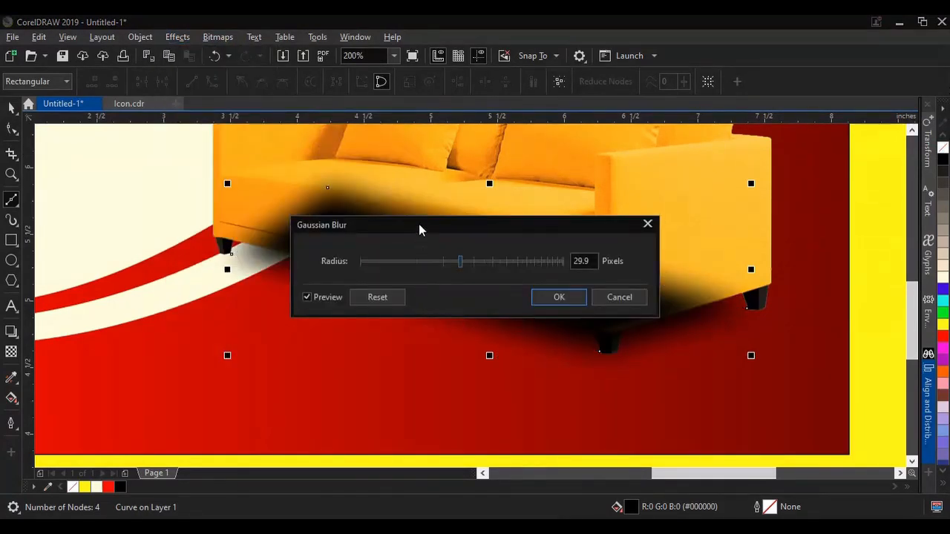
left_click_drag(418, 230, 442, 323)
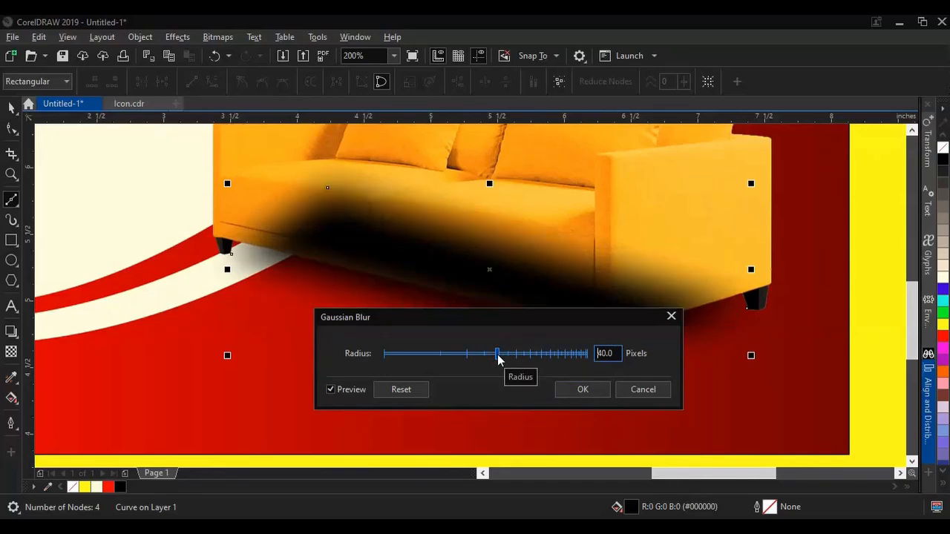
left_click(582, 390)
key("space")
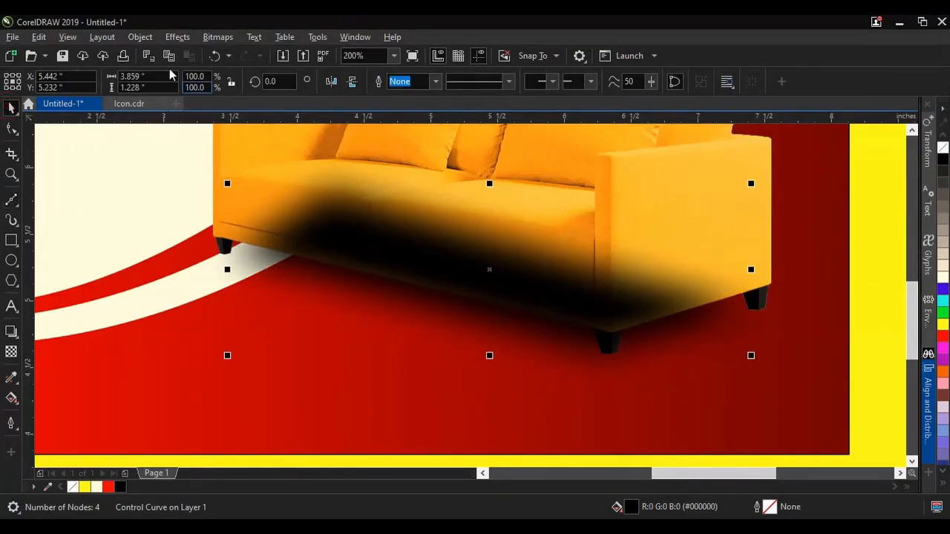
Step: Place the blurred black shadow behind the sofa and group it with the sofa
left_click(140, 37)
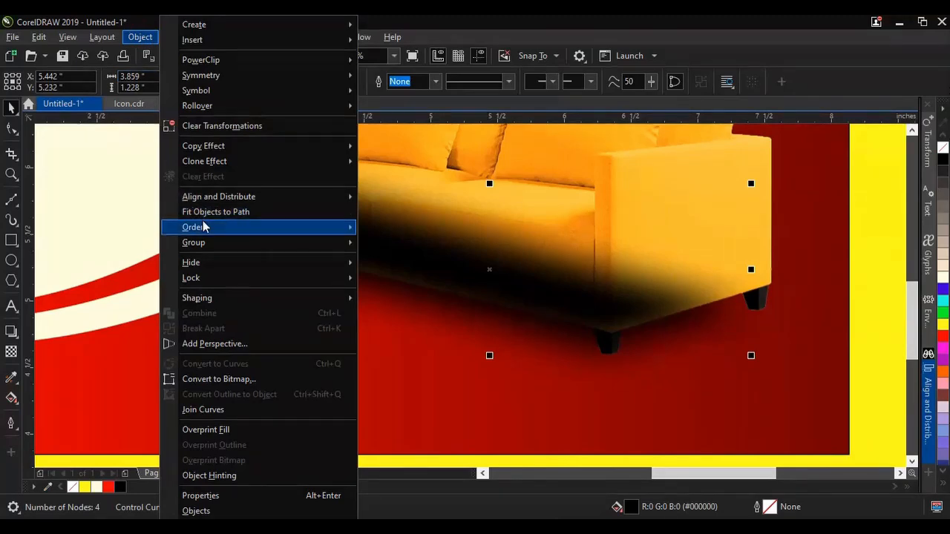
mouse_move(203, 225)
left_click(427, 311)
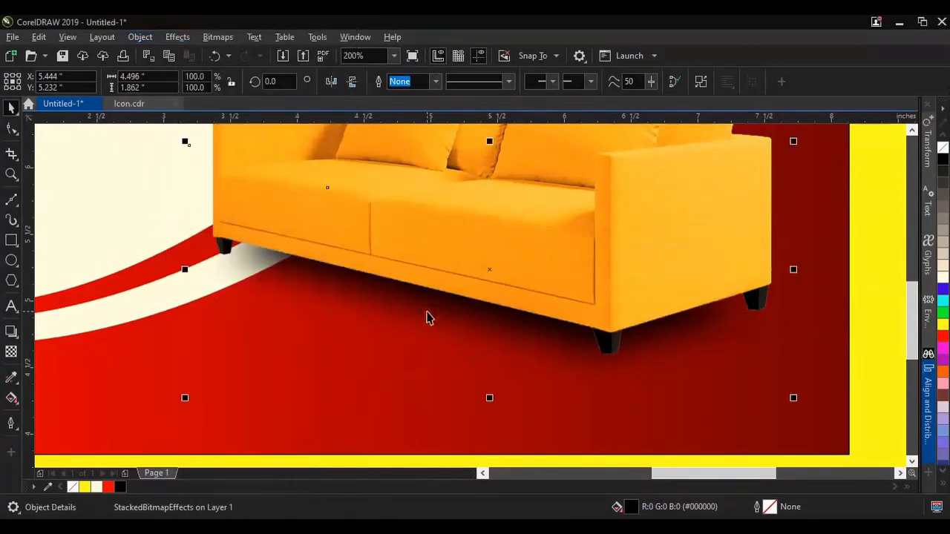
scroll(536, 284, "down", 2)
scroll(536, 283, "up", 2)
scroll(495, 312, "down", 2)
left_click_drag(674, 215, 396, 335)
left_click(709, 82)
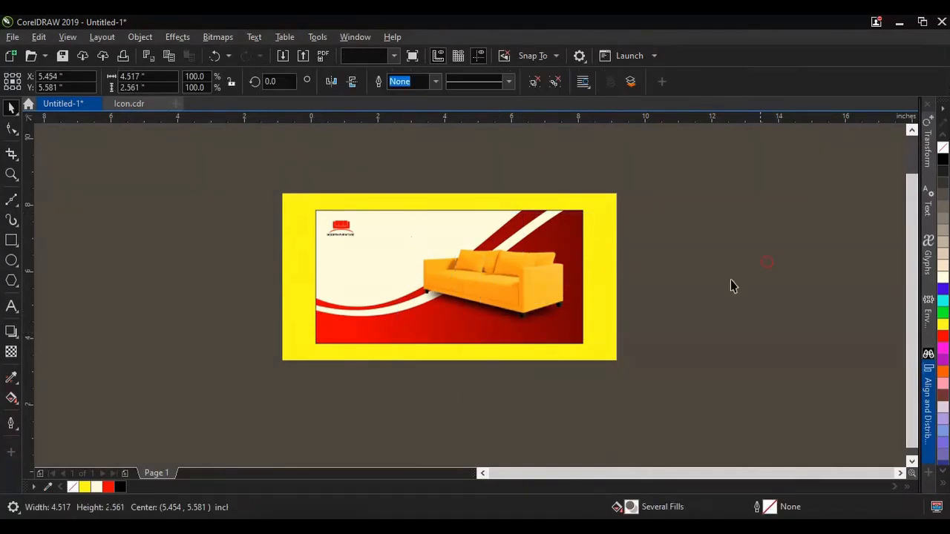
left_click(767, 267)
scroll(587, 304, "down", 1)
scroll(572, 301, "up", 1)
scroll(492, 303, "up", 1)
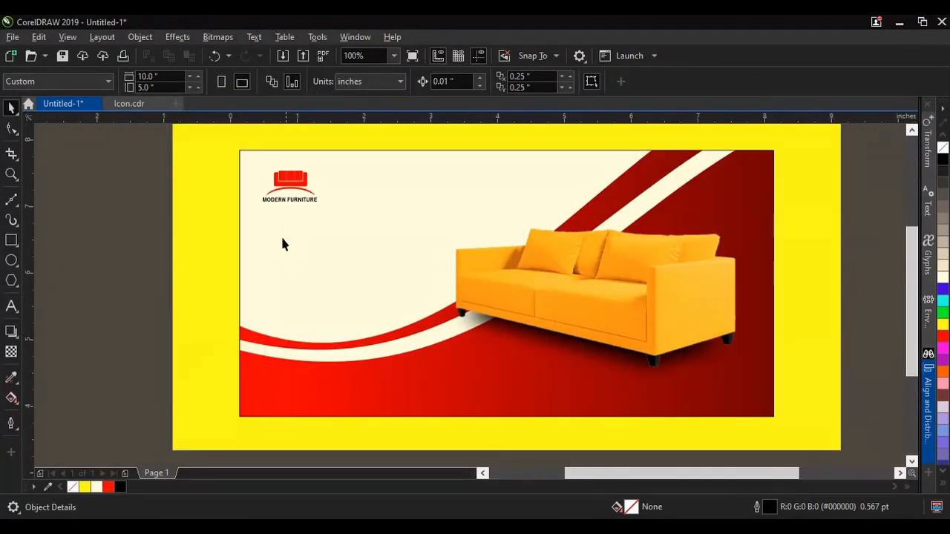
Step: Switch to the Details document in Word and copy the line "The New Modern"
key("alt+Tab")
left_click(327, 236)
left_click_drag(266, 215, 347, 217)
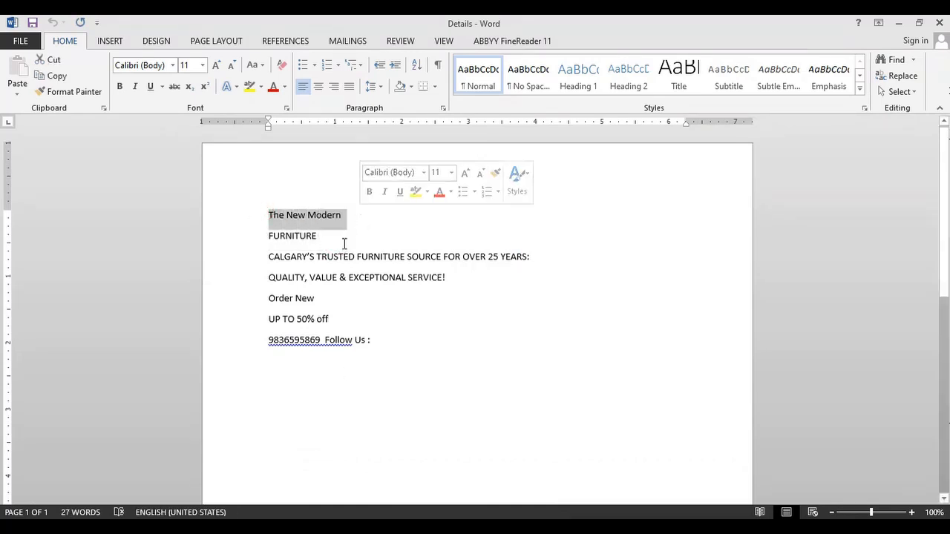
left_click(52, 75)
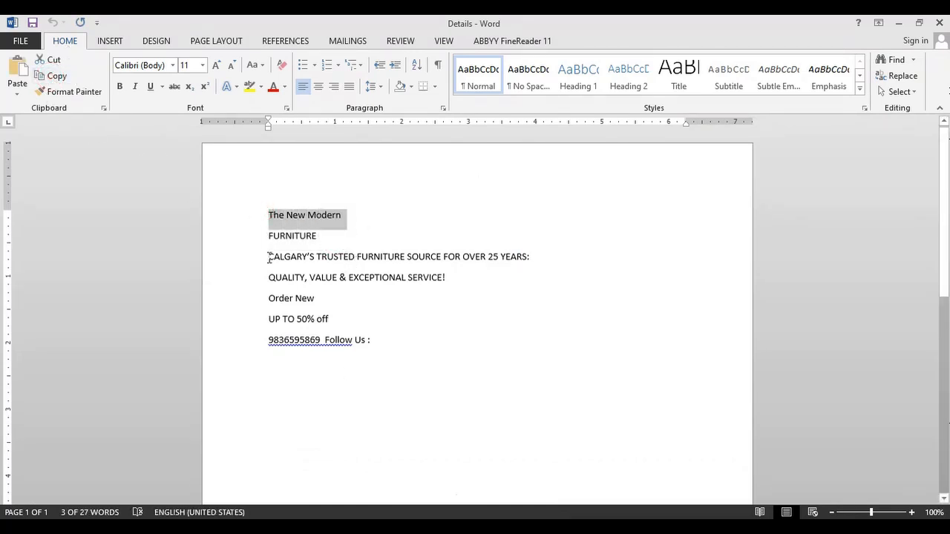
mouse_move(421, 528)
left_click(372, 460)
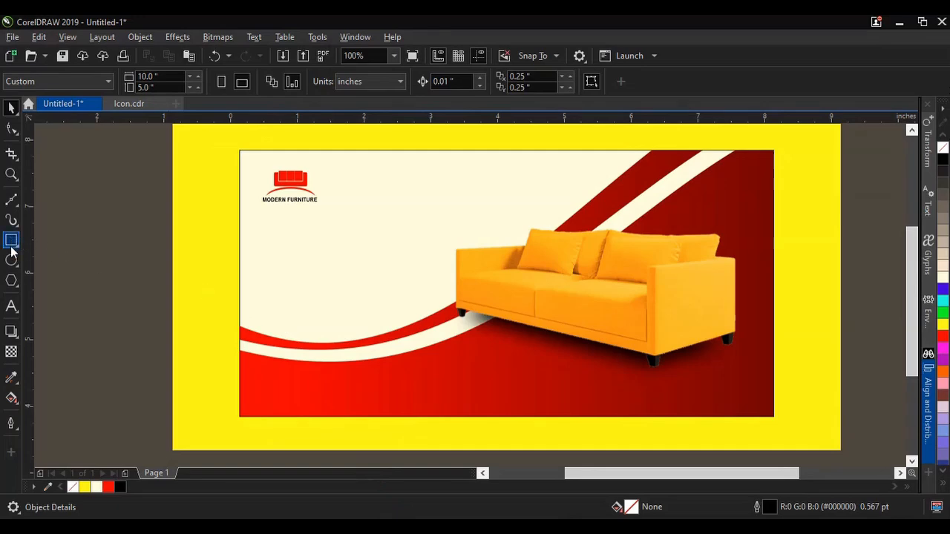
Step: Paste "The New Modern" into the CorelDRAW banner below the logo as Arial Narrow Bold text at 24 pt
left_click(11, 306)
left_click(263, 230)
left_click(481, 83)
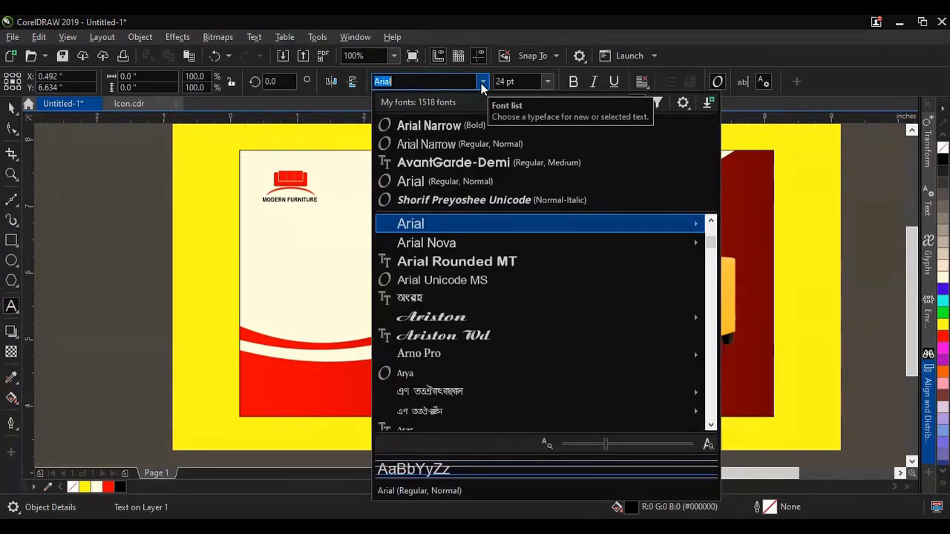
left_click(469, 124)
key("ctrl+v")
left_click(475, 378)
left_click(7, 108)
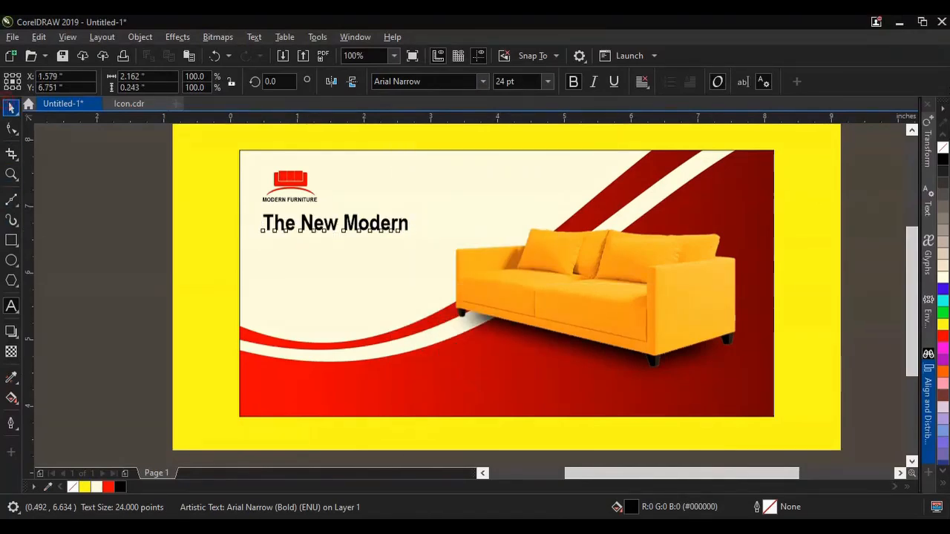
Step: Shift "The New Modern" slightly down to line up under the logo and fill it with red (#FF0000)
scroll(338, 211, "up", 1)
mouse_move(318, 240)
left_mouse_down()
mouse_move(323, 260)
mouse_move(316, 247)
left_mouse_up()
left_click(942, 338)
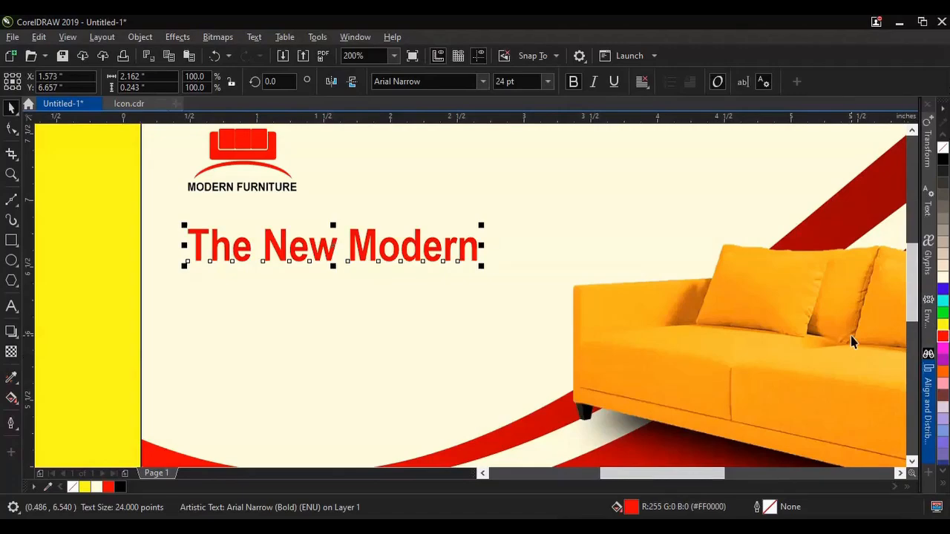
Step: Copy "FURNITURE" from the Word document and paste it as artistic text just below "The New Modern"
key("alt+Tab")
left_click_drag(328, 247, 268, 237)
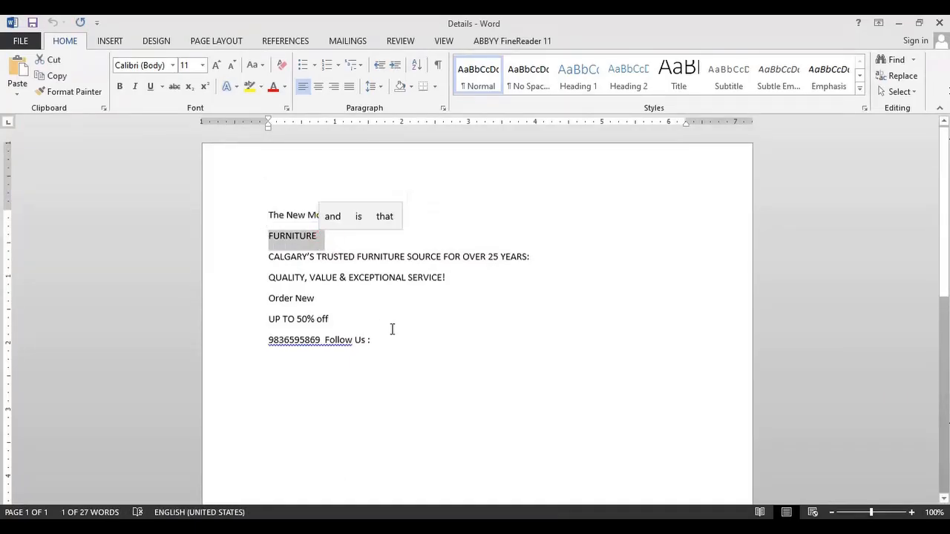
key("alt+Tab")
left_click(11, 306)
left_click(195, 296)
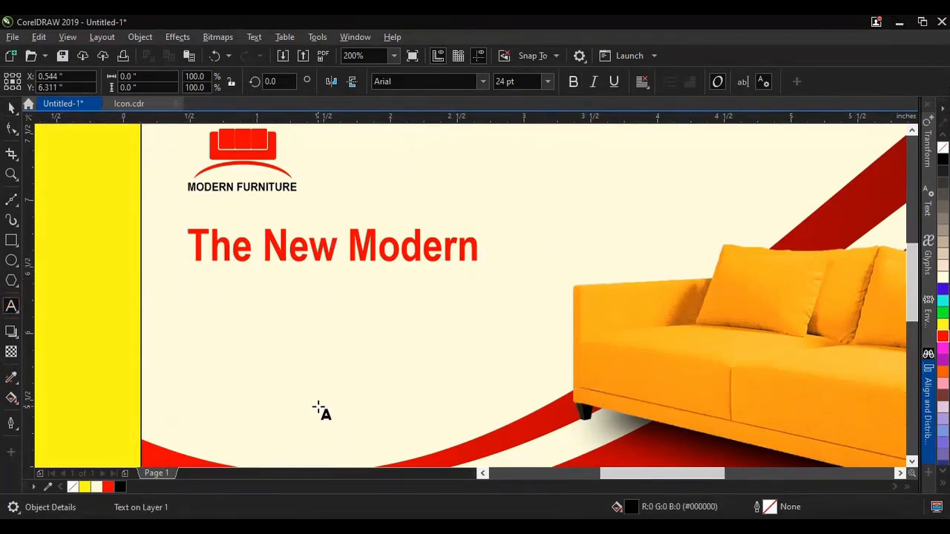
key("ctrl+v")
left_click(464, 376)
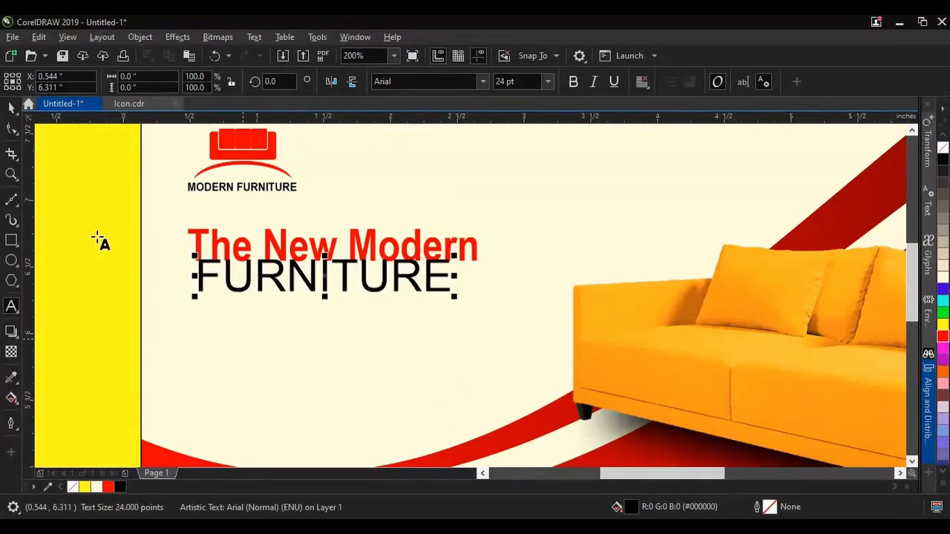
left_click(9, 106)
Step: Set the large FURNITURE text in Helvetica-Condensed-Black-Se and enlarge it to about 37.6 pt, about 2.1 inches wide
left_click(483, 81)
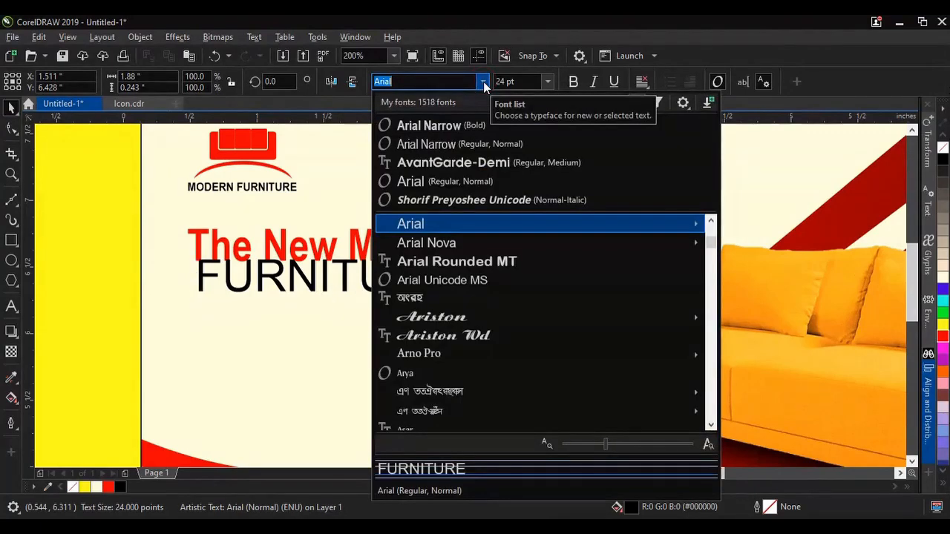
type("h")
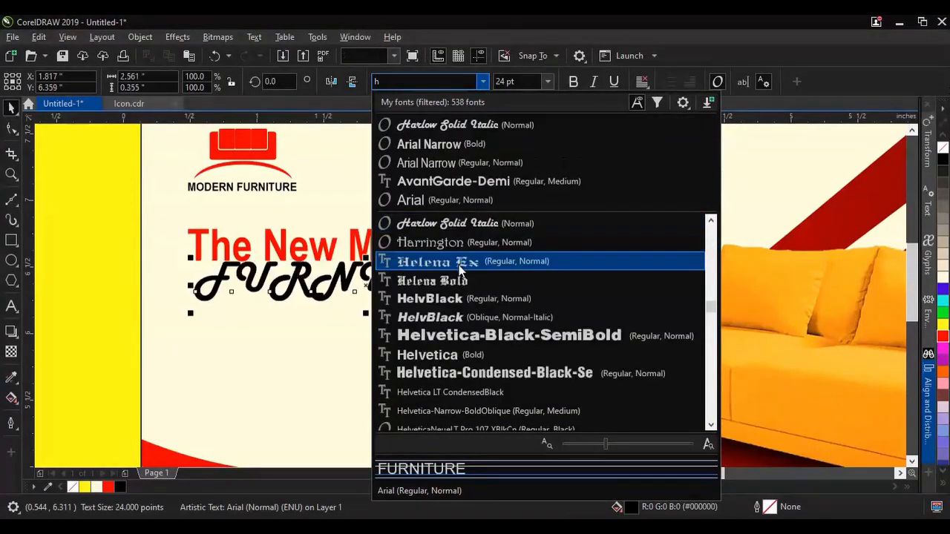
scroll(454, 267, "down", 2)
scroll(456, 265, "up", 1)
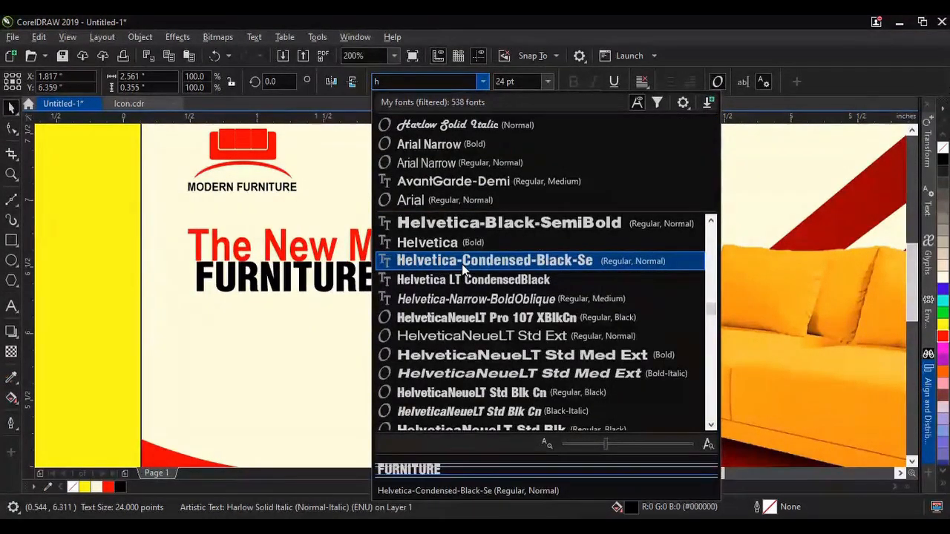
left_click(456, 261)
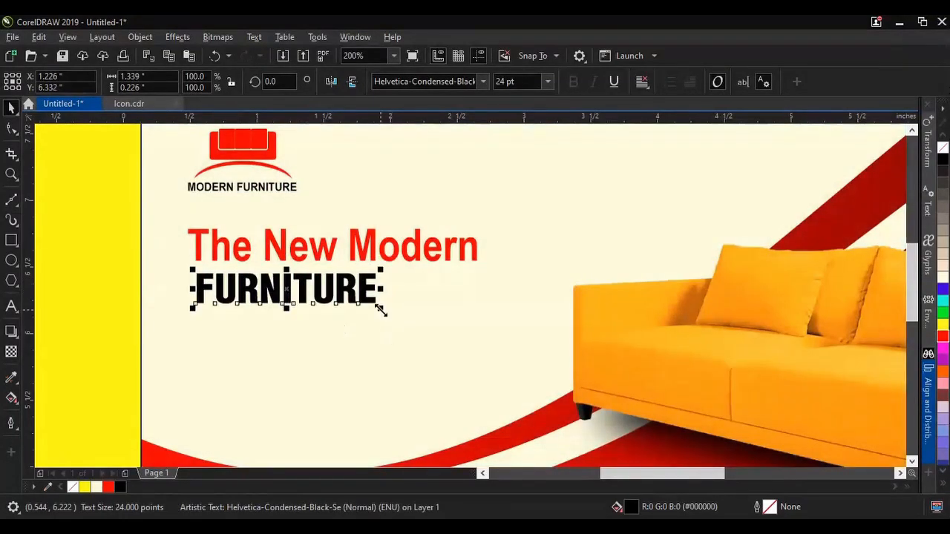
left_click_drag(377, 293, 478, 371)
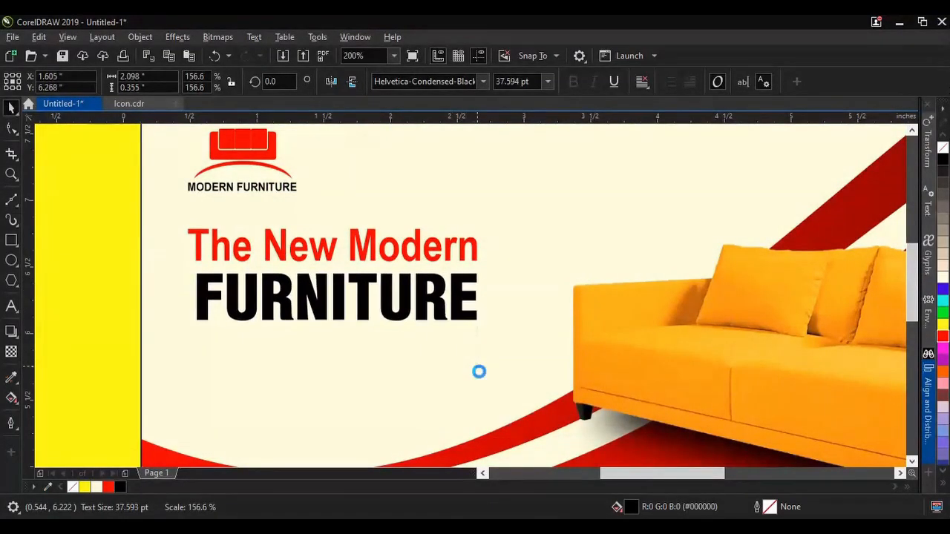
scroll(284, 257, "down", 2)
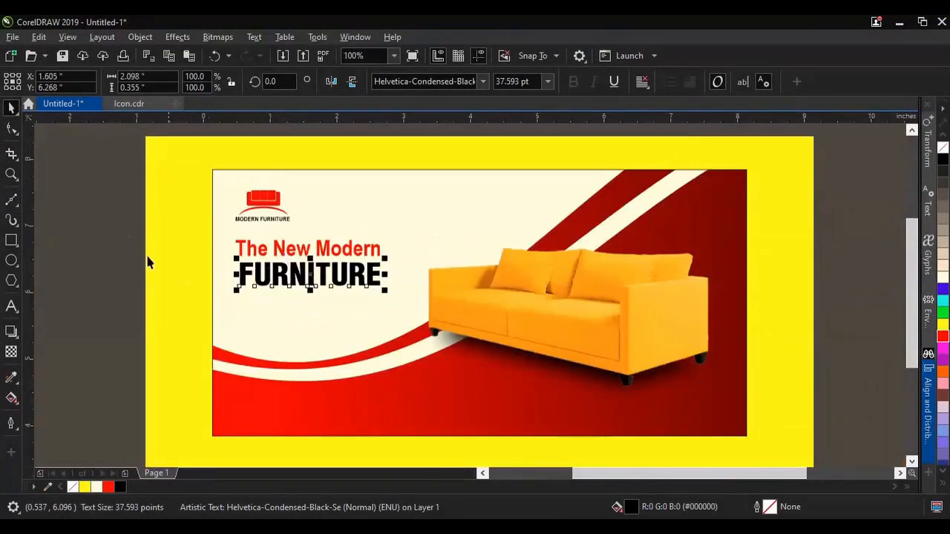
Step: Align the left edges of the "The New Modern" and "FURNITURE" text lines
left_click(118, 232)
left_click_drag(105, 224, 379, 328)
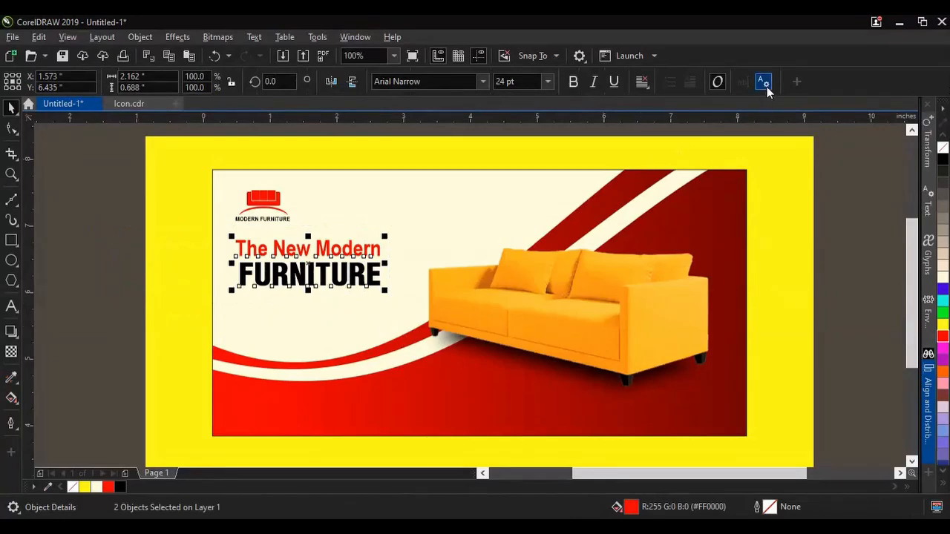
left_click(929, 400)
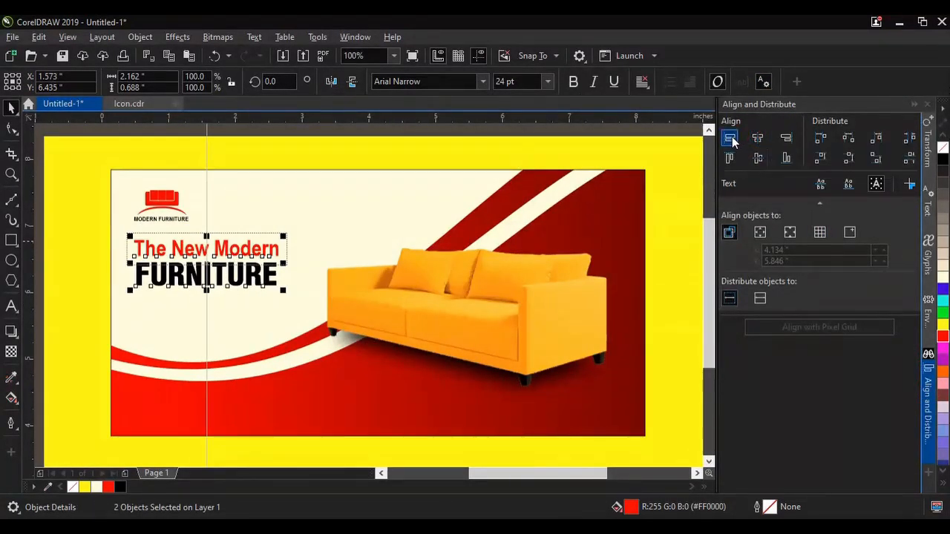
left_click(759, 137)
left_click(916, 105)
left_click(112, 256)
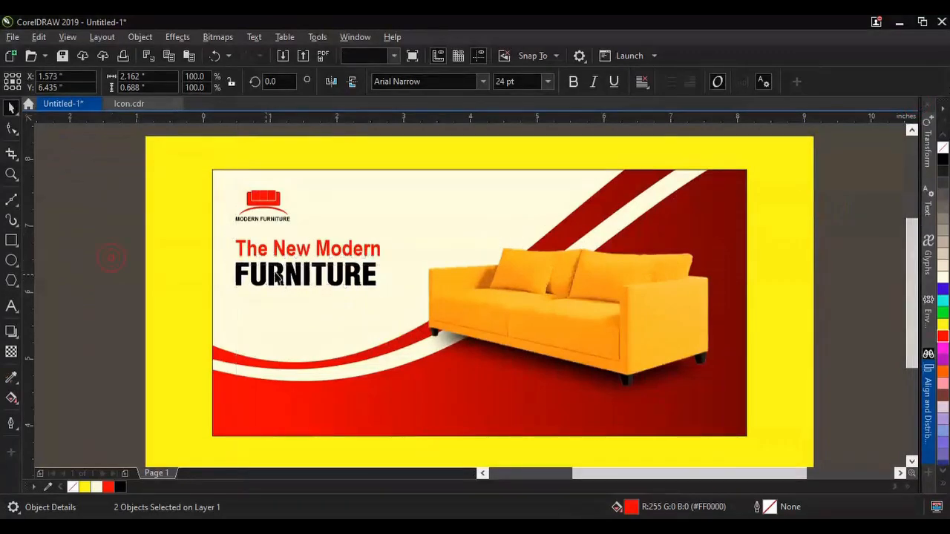
Step: Stretch the large FURNITURE text horizontally to the width of "The New Modern", about 2.16 inches
scroll(323, 271, "up", 1)
left_click(338, 282)
left_click_drag(437, 288, 446, 288)
scroll(340, 228, "down", 1)
left_click(158, 248)
Step: Move the large FURNITURE text slightly down to widen the gap below "The New Modern"
scroll(301, 221, "up", 2)
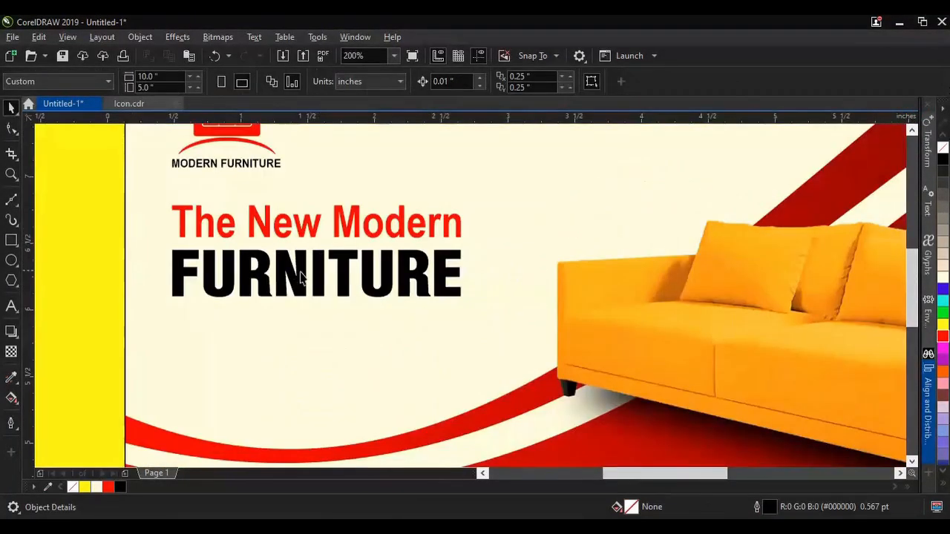
left_click(308, 304)
scroll(312, 312, "down", 1)
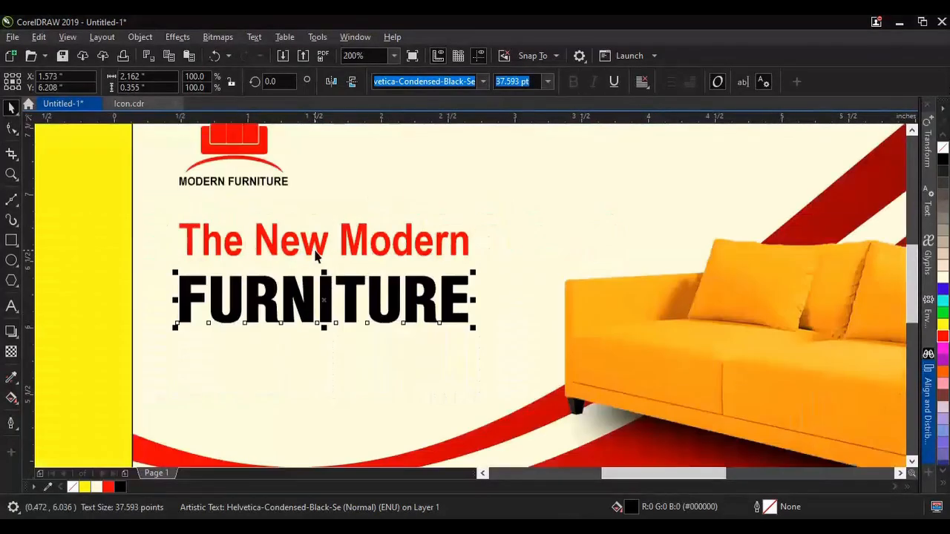
scroll(254, 326, "down", 1)
left_click(122, 270)
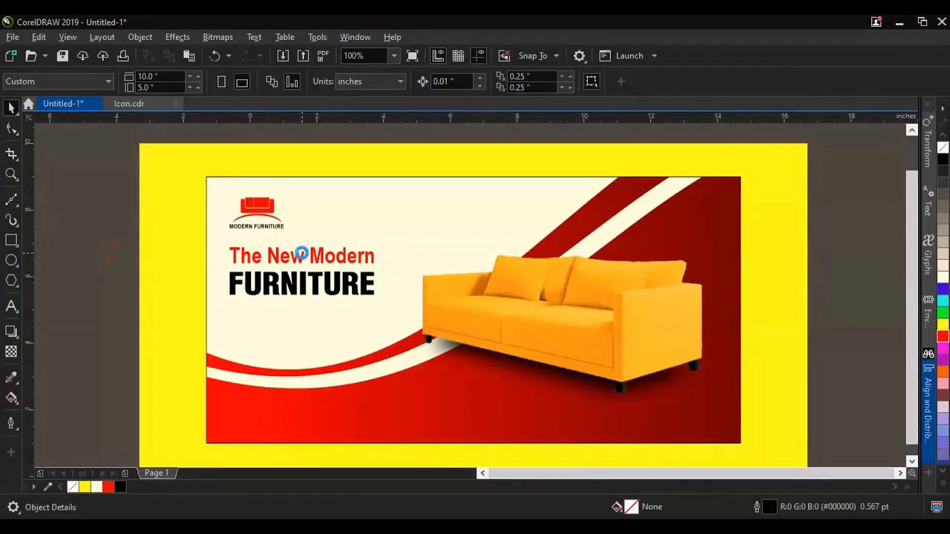
key("F4")
Step: Copy the two tagline lines, from "CALGARY'S TRUSTED FURNITURE SOURCE" to "EXCEPTIONAL SERVICE!", from the Word document
left_click(320, 526)
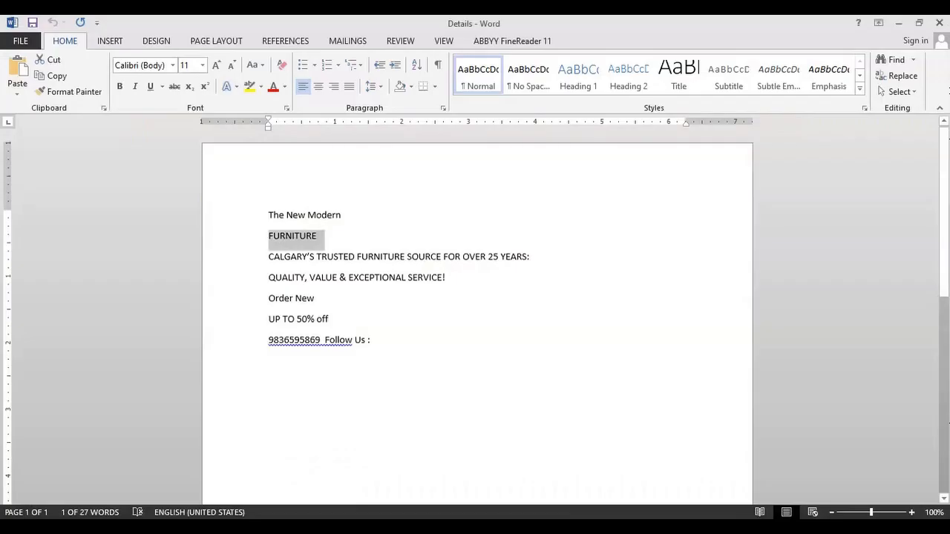
left_click(473, 279)
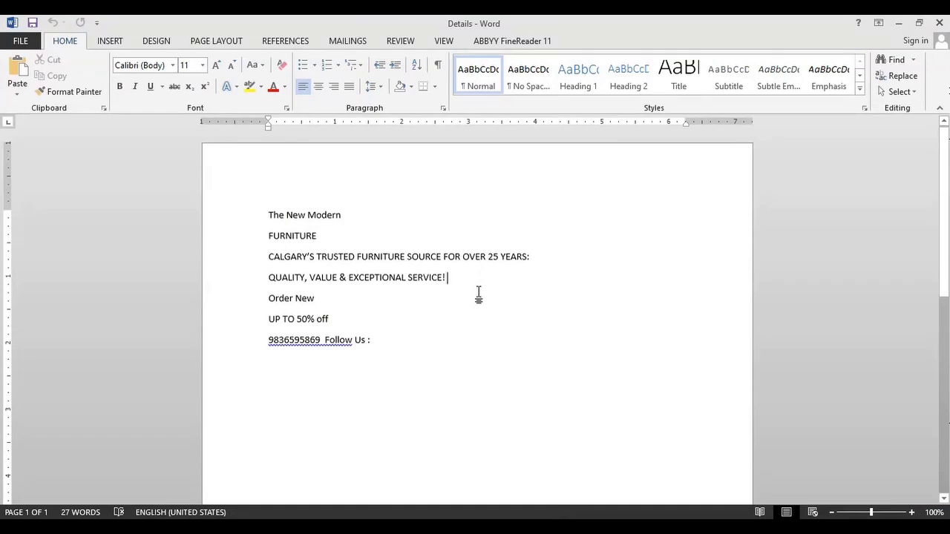
left_click_drag(445, 279, 269, 251)
left_click(450, 282)
left_click_drag(447, 281, 268, 253)
key("ctrl+c")
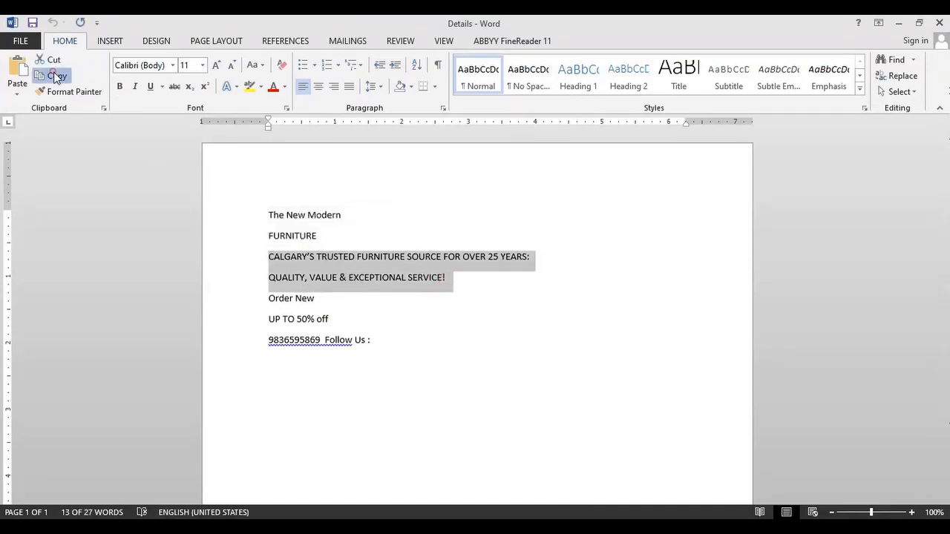
left_click(368, 485)
Step: In CorelDRAW, paste the copied tagline below FURNITURE as Arial Narrow Bold 11 pt text, discarding its source fonts and formatting
scroll(289, 360, "up", 3)
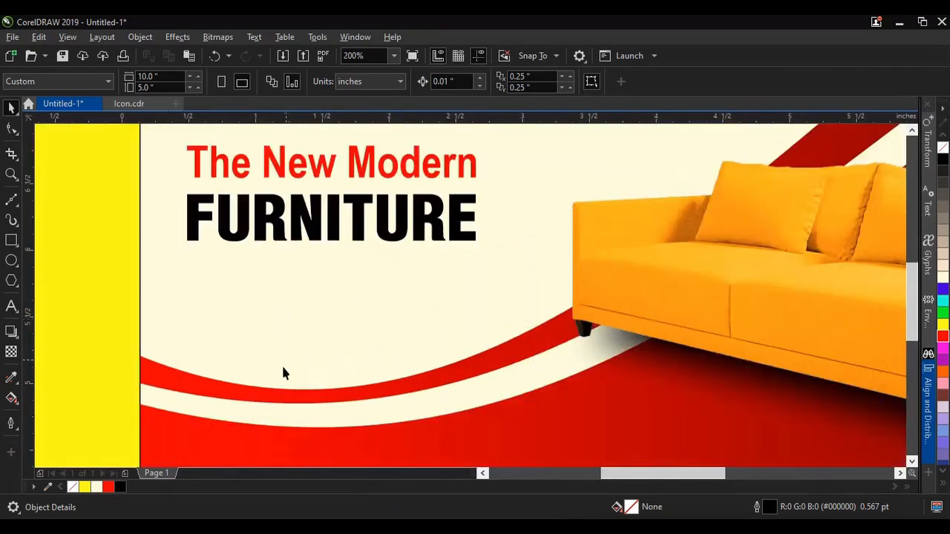
left_click(11, 306)
left_click(190, 253)
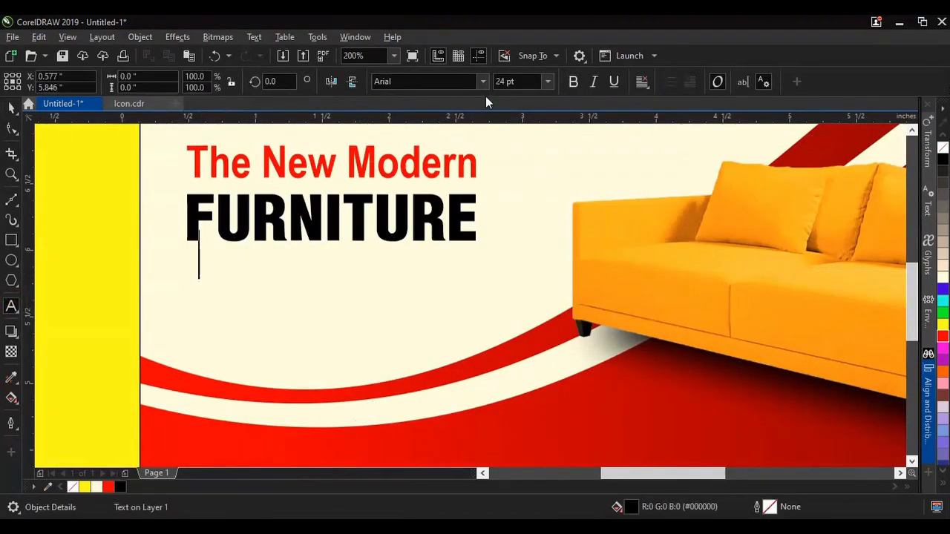
left_click(483, 81)
left_click(443, 180)
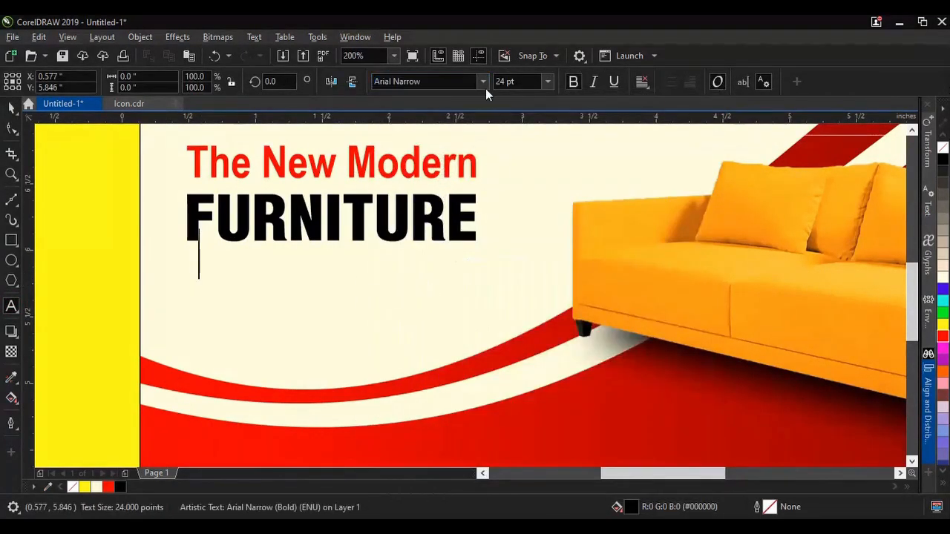
left_click(547, 82)
left_click(518, 194)
type("11")
key("Return")
key("ctrl+v")
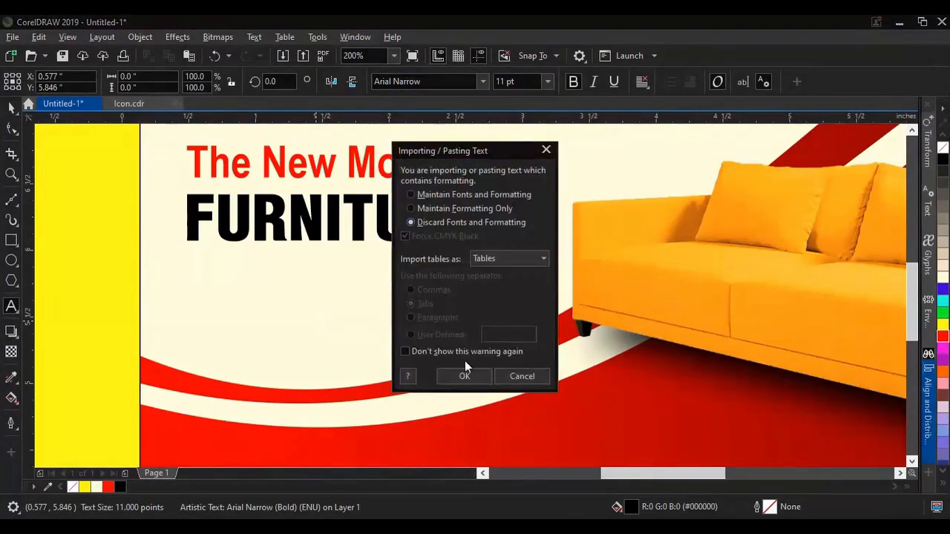
left_click(464, 376)
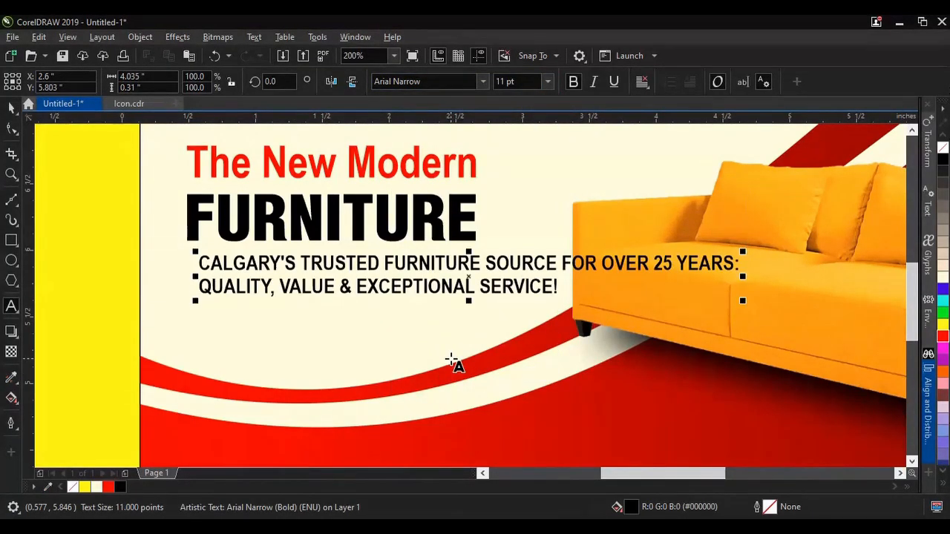
Step: Align the left edge of the tagline text with the left edge of the large FURNITURE text
left_click(12, 108)
left_click(386, 234, "shift")
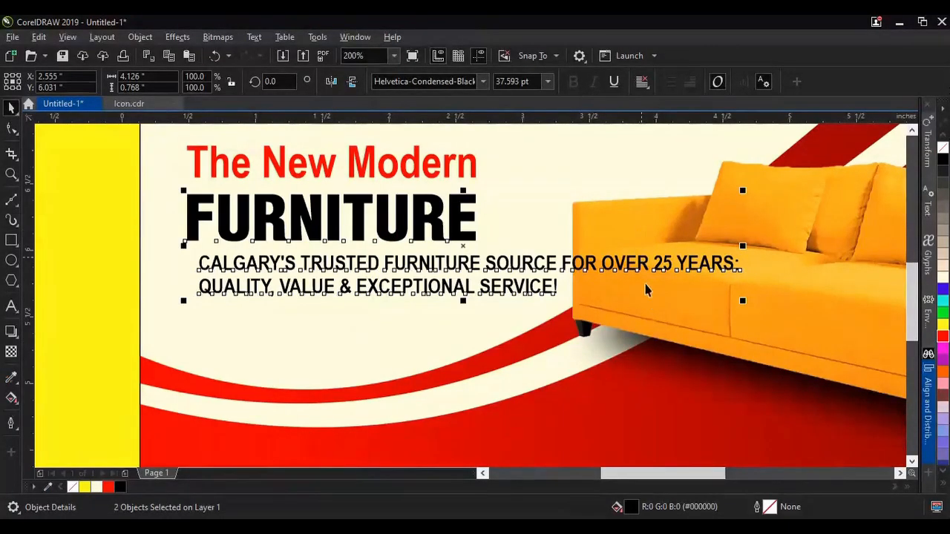
left_click(928, 408)
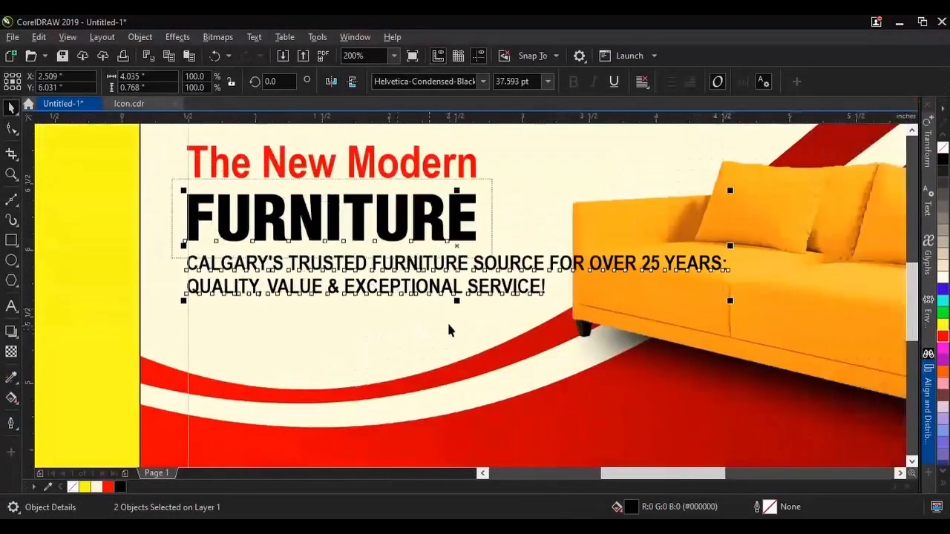
left_click(448, 323)
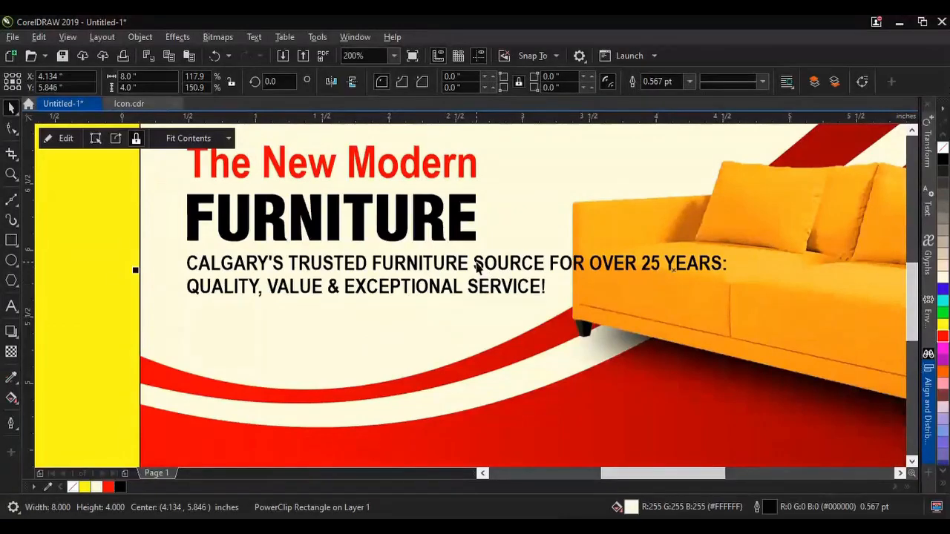
Step: Rebreak the tagline into three lines, starting the second at "SOURCE FOR OVER 25 YEARS: QUALITY," and the third at "VALUE & EXCEPTIONAL SERVICE!"
double_click(477, 269)
key("BackSpace")
key("Return")
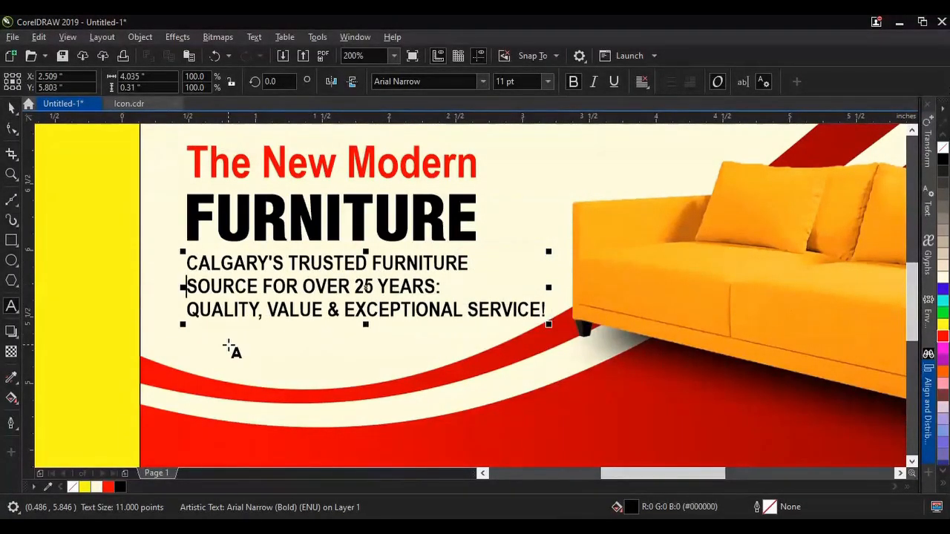
left_click(280, 323)
key("BackSpace")
key("Return")
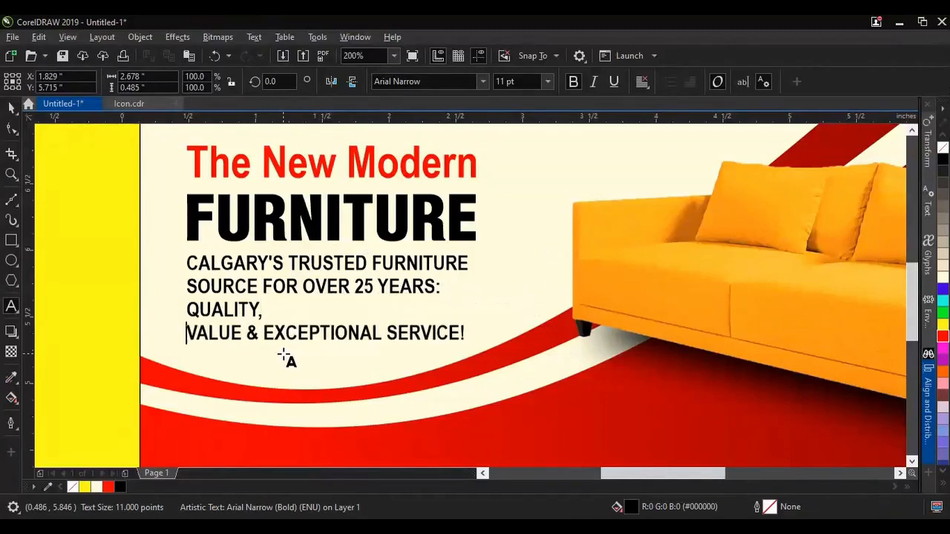
key("BackSpace")
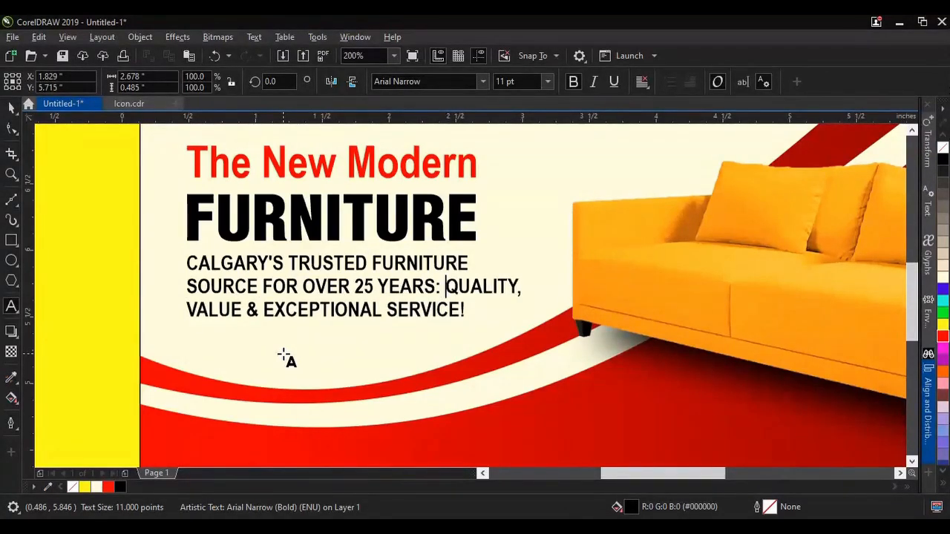
key("Escape")
Step: Format the words "TRUSTED FURNITURE" in the tagline with the Arial font and an orange #FF6600 fill
left_click_drag(289, 262, 469, 263)
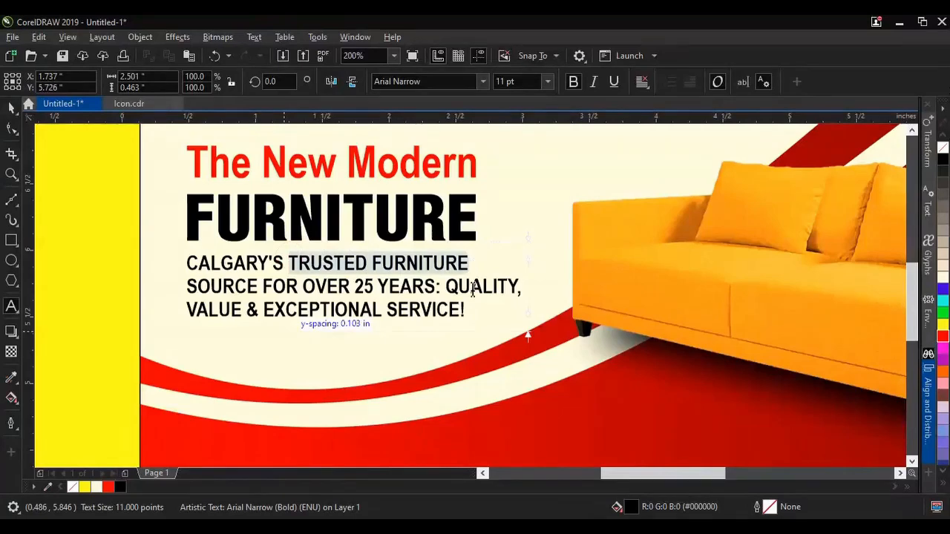
left_click(481, 82)
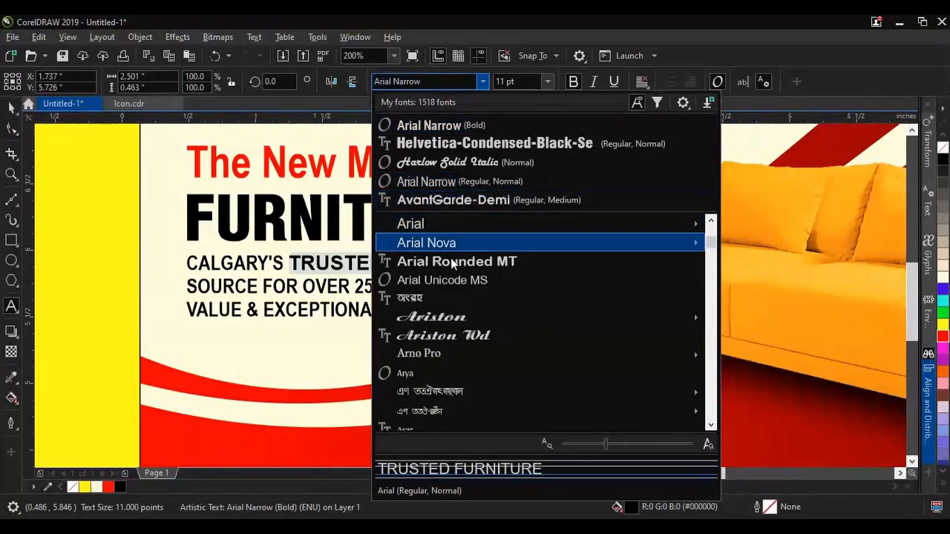
scroll(452, 259, "up", 1)
mouse_move(445, 283)
left_click(173, 396)
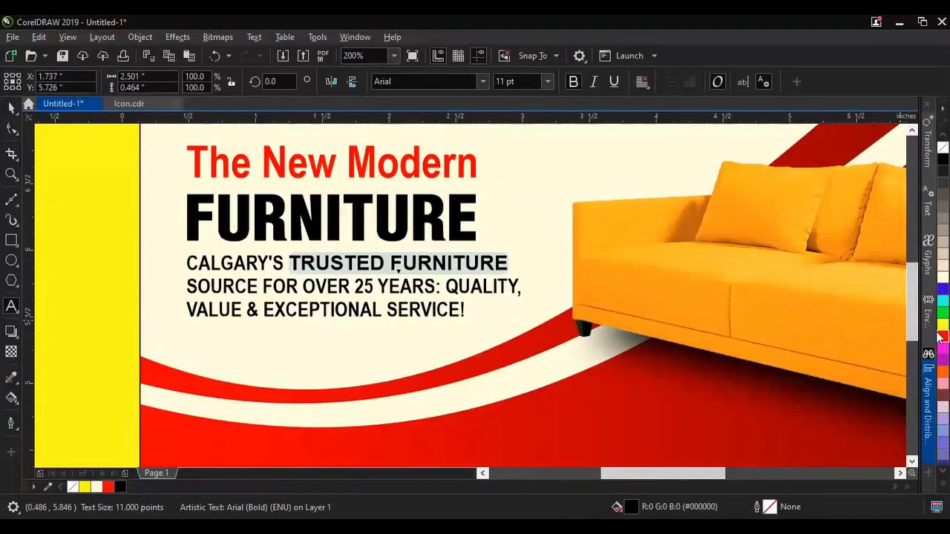
left_click(942, 371)
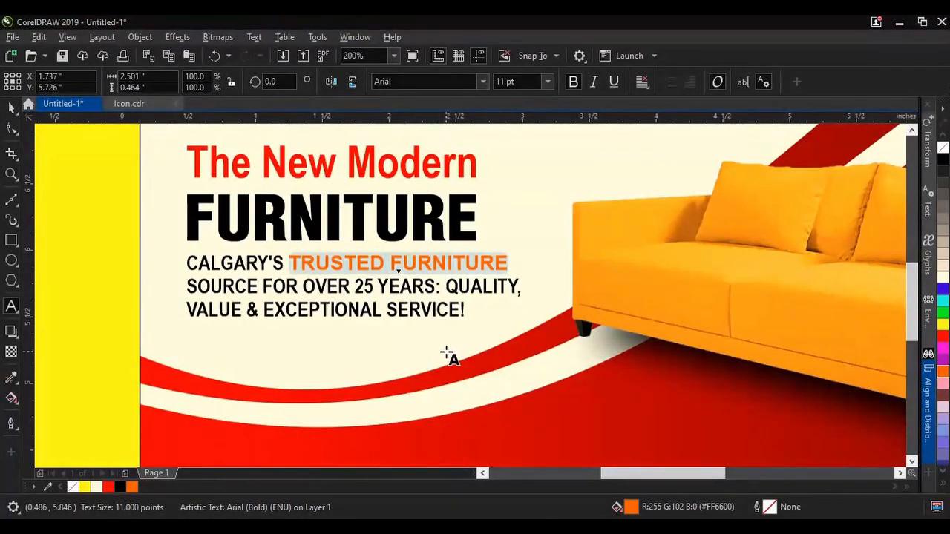
left_click(13, 107)
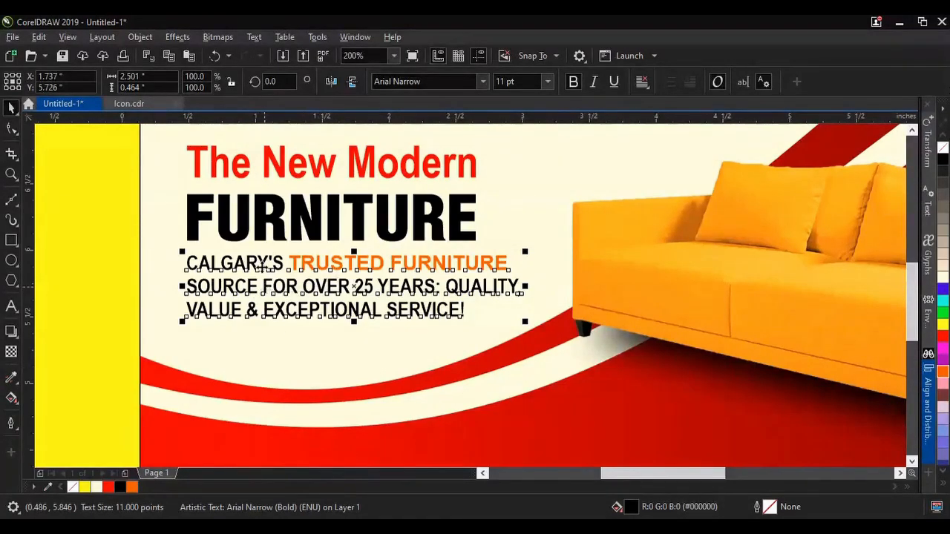
Step: Recolor the whole tagline dark gray #4D4D4D and fill only its words TRUSTED FURNITURE with orange
key("ctrl+z")
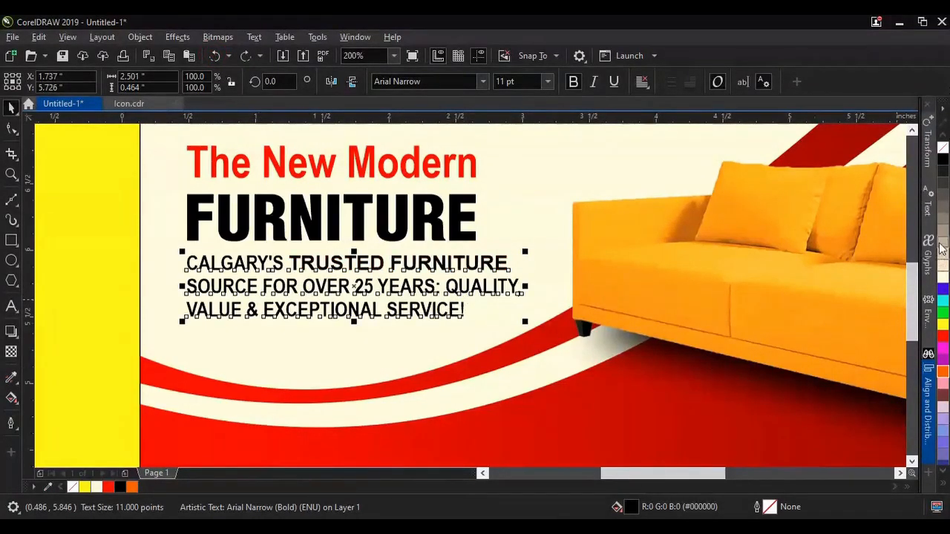
left_click(943, 204)
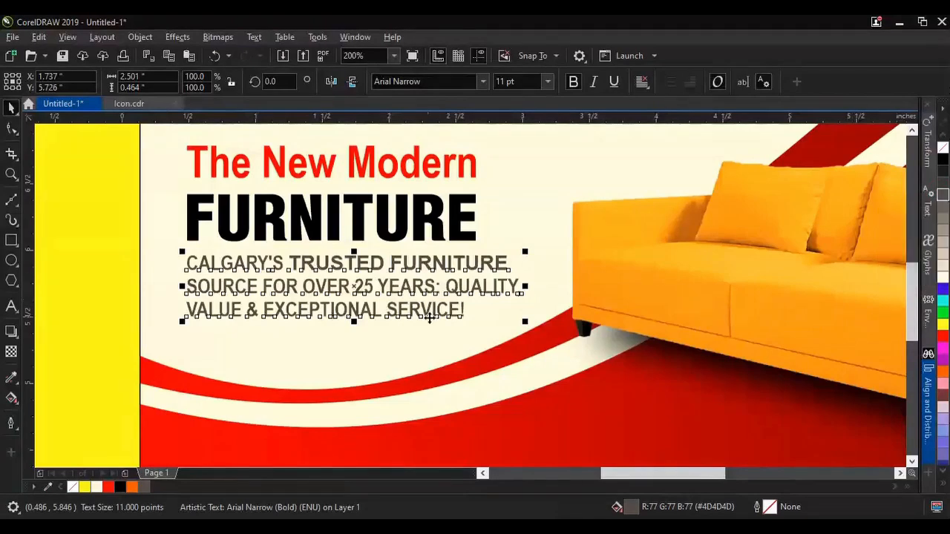
double_click(294, 263)
left_click_drag(289, 263, 543, 267)
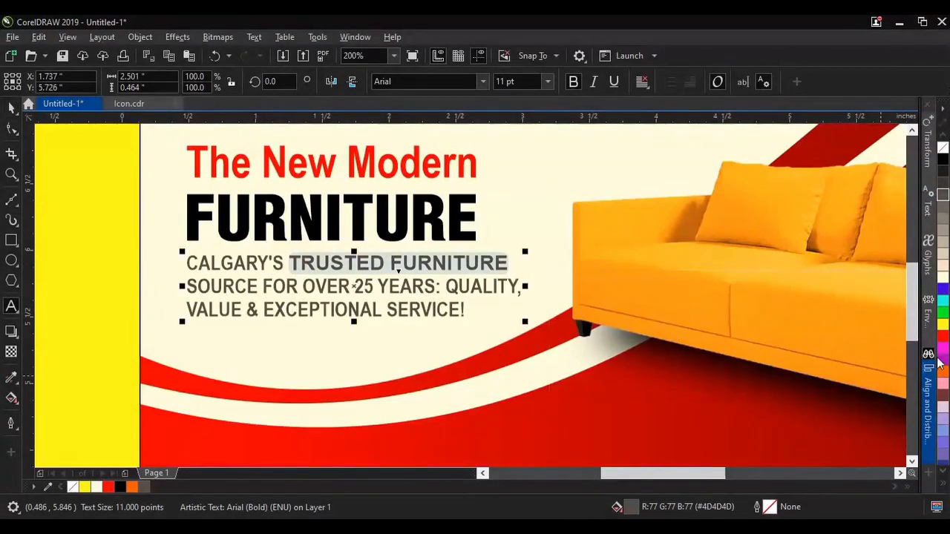
left_click(943, 375)
left_click(11, 108)
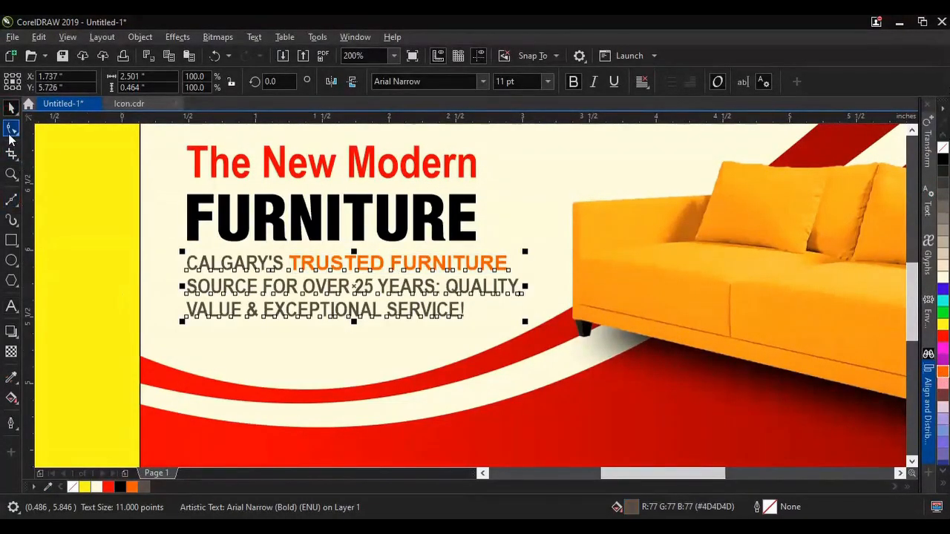
Step: Slightly increase the line spacing of the three-line tagline and move the tagline down below FURNITURE
scroll(183, 340, "up", 2)
left_click_drag(183, 301, 184, 310)
scroll(407, 266, "down", 3)
scroll(407, 265, "up", 2)
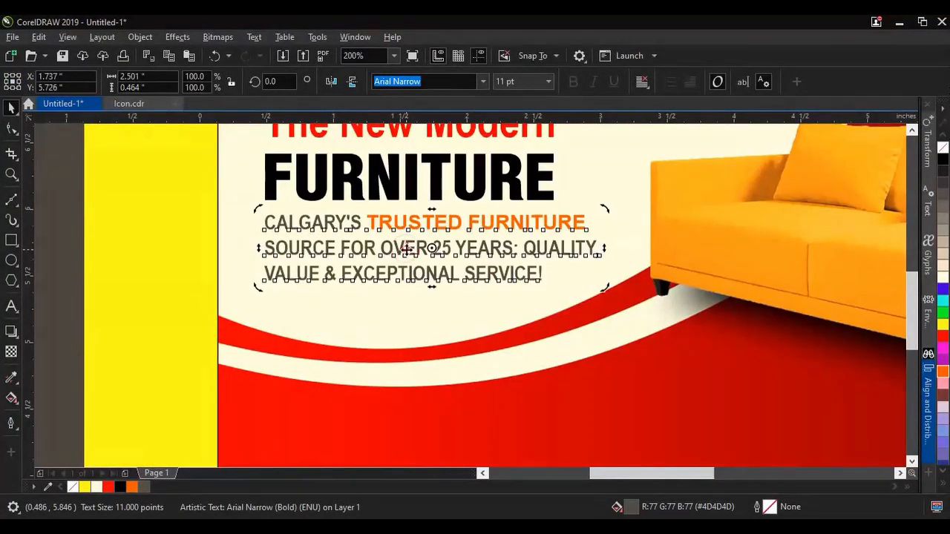
scroll(408, 251, "up", 2)
left_click_drag(412, 256, 413, 267)
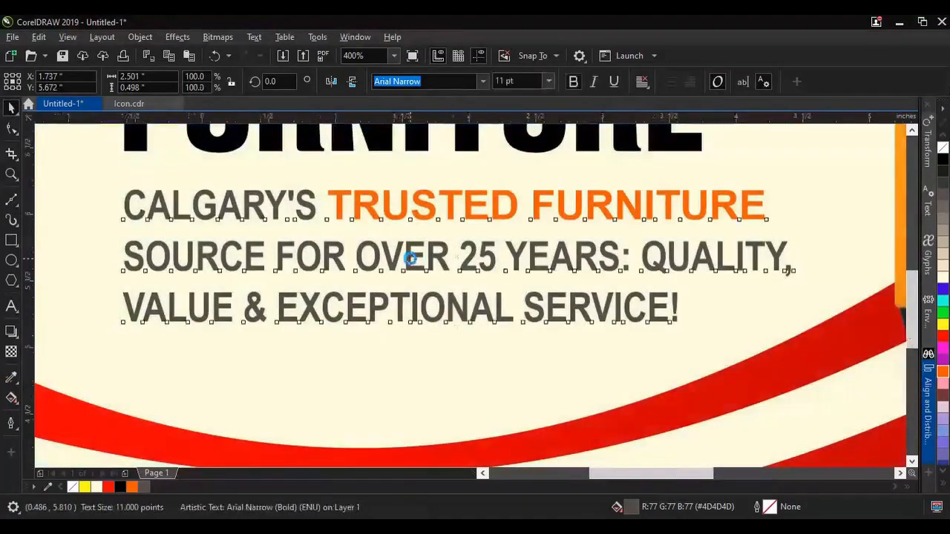
scroll(408, 260, "down", 3)
left_click(170, 233)
scroll(150, 205, "up", 1)
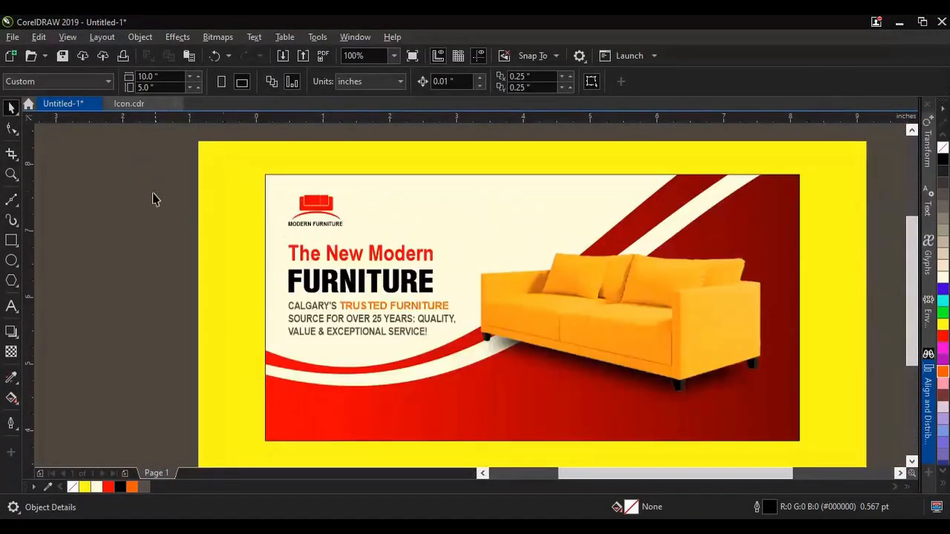
Step: Move the logo and the text block up slightly, bringing the headline, FURNITURE and tagline closer to the logo
left_click_drag(142, 166, 475, 352)
scroll(314, 212, "up", 2)
left_click_drag(329, 233, 329, 219)
scroll(328, 222, "down", 1)
left_click_drag(134, 232, 354, 295)
scroll(355, 296, "up", 2)
scroll(354, 296, "down", 2)
key("Escape")
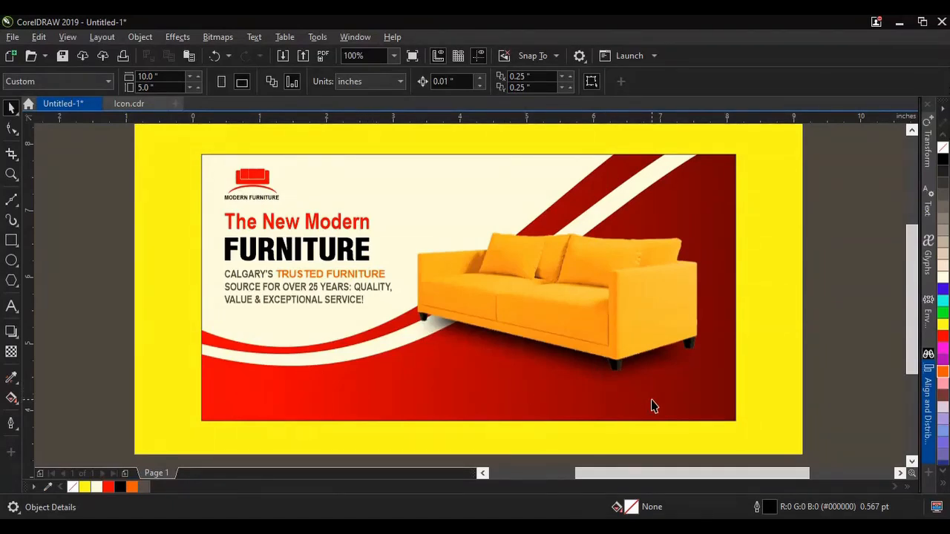
Step: Nudge the sofa together with its shadow slightly up and to the right on the banner
left_click(611, 310)
key("Up")
key("Up")
key("Up")
key("Up")
key("Up")
key("Up")
key("Up")
key("Up")
key("Up")
key("Up")
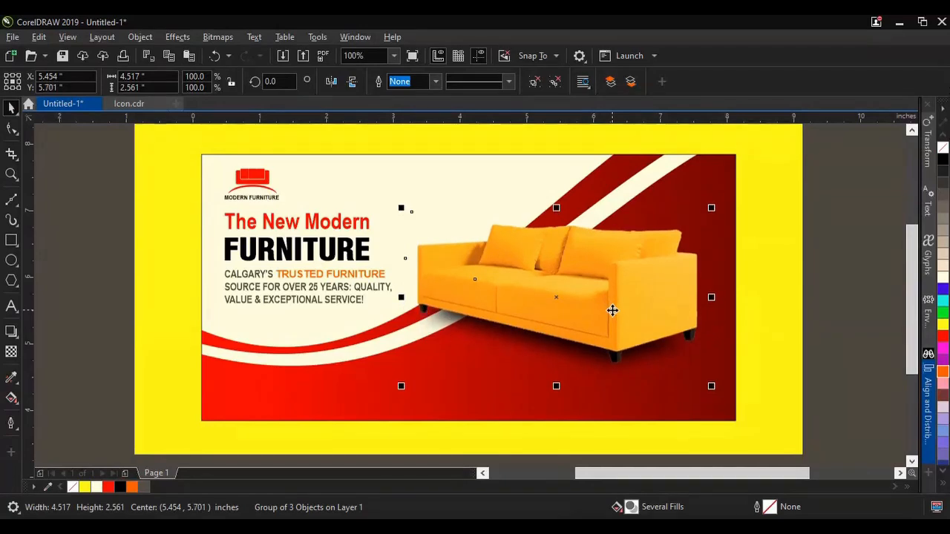
key("Right")
key("Right")
key("Right")
key("Right")
key("Right")
key("Right")
key("Right")
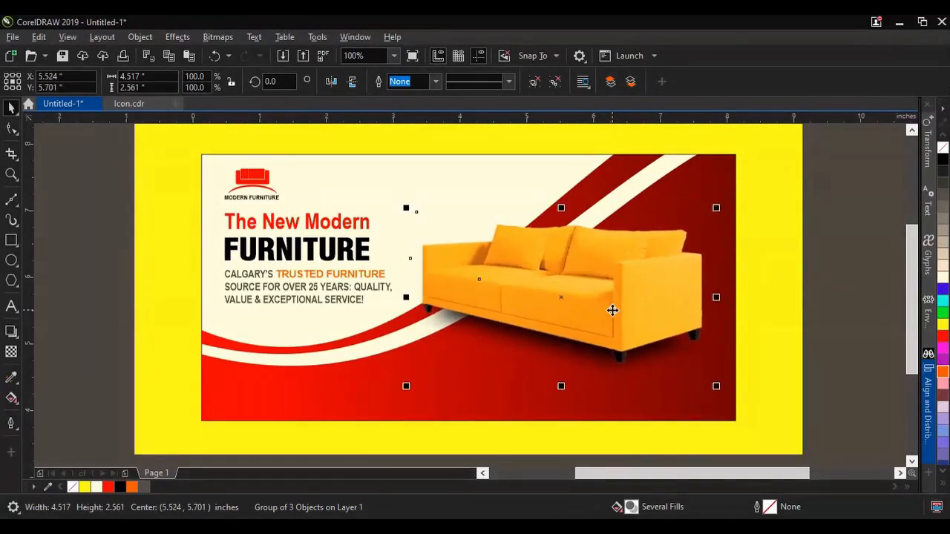
left_click(835, 354)
Step: Draw a rectangle about 1.92 by 0.41 inches in the banner's lower-left red area and round its corners to about 0.089 inches
scroll(651, 317, "down", 1)
scroll(587, 363, "up", 1)
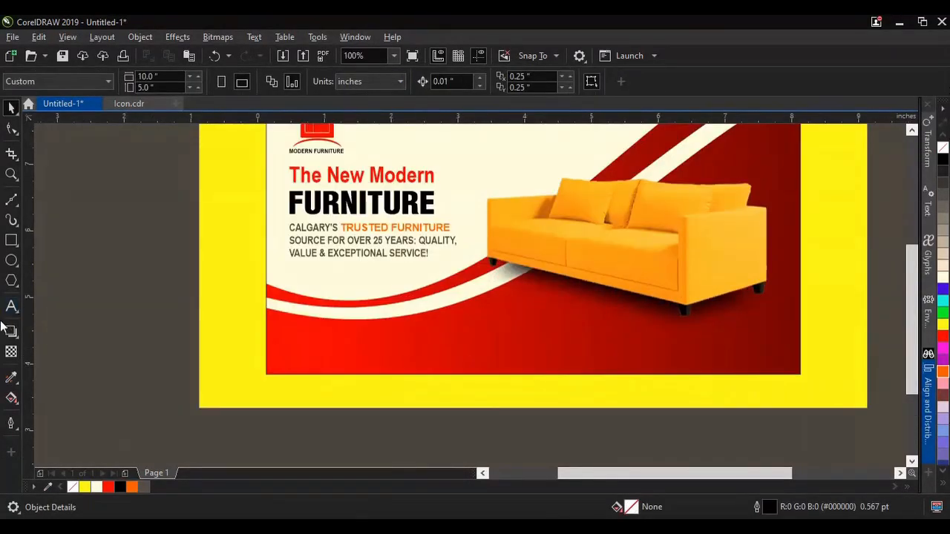
left_click(11, 261)
left_click(11, 239)
scroll(352, 344, "up", 1)
left_click_drag(221, 328, 478, 382)
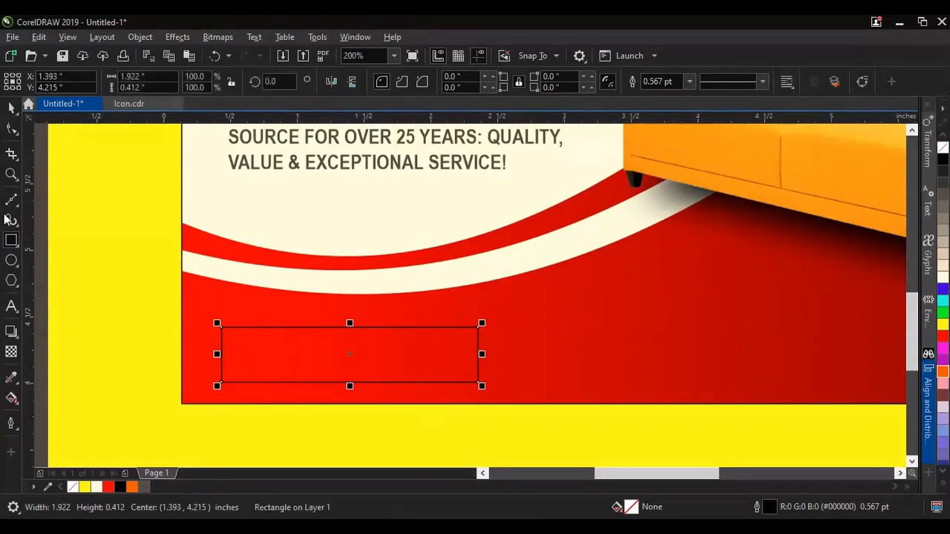
left_click_drag(220, 329, 207, 340)
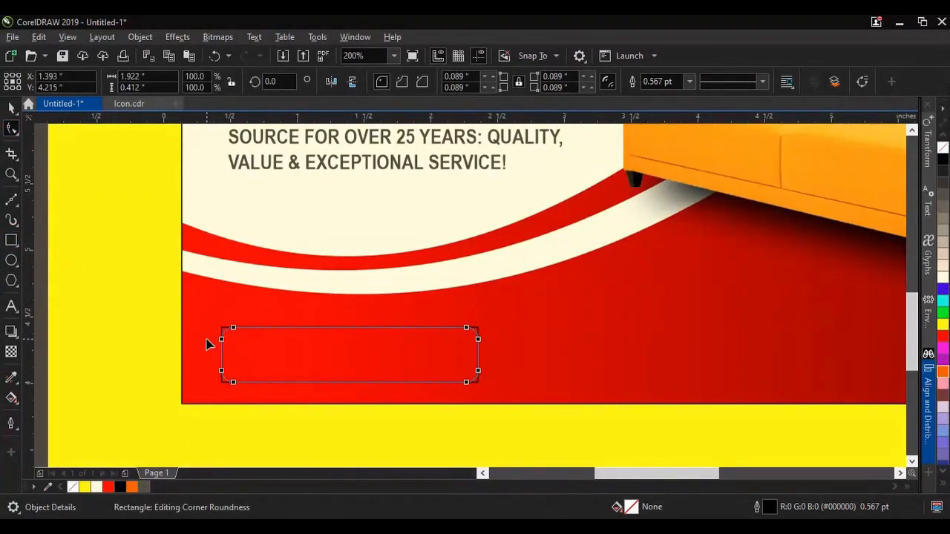
left_click(11, 109)
Step: Fill the rounded rectangle with yellow #FFFF00 and remove its outline
left_click(943, 325)
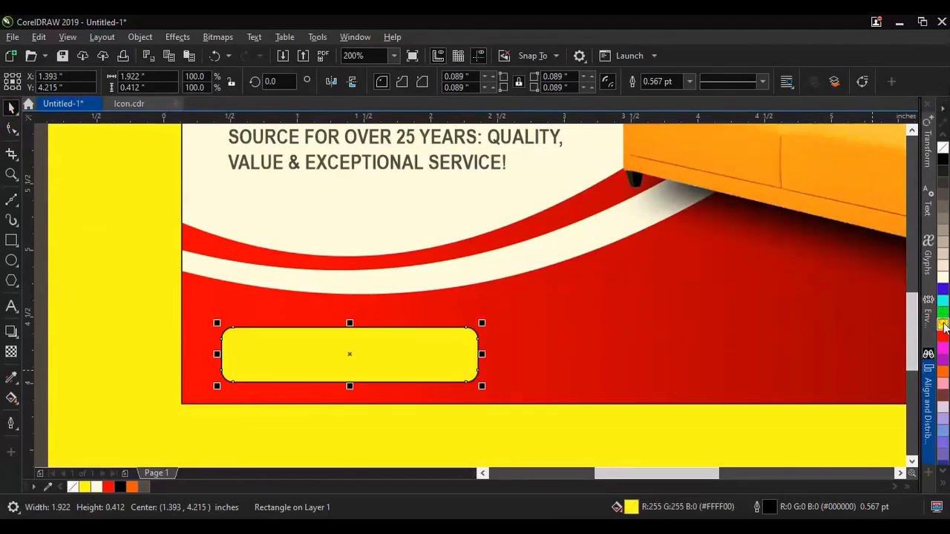
scroll(479, 340, "up", 2)
right_click(941, 148)
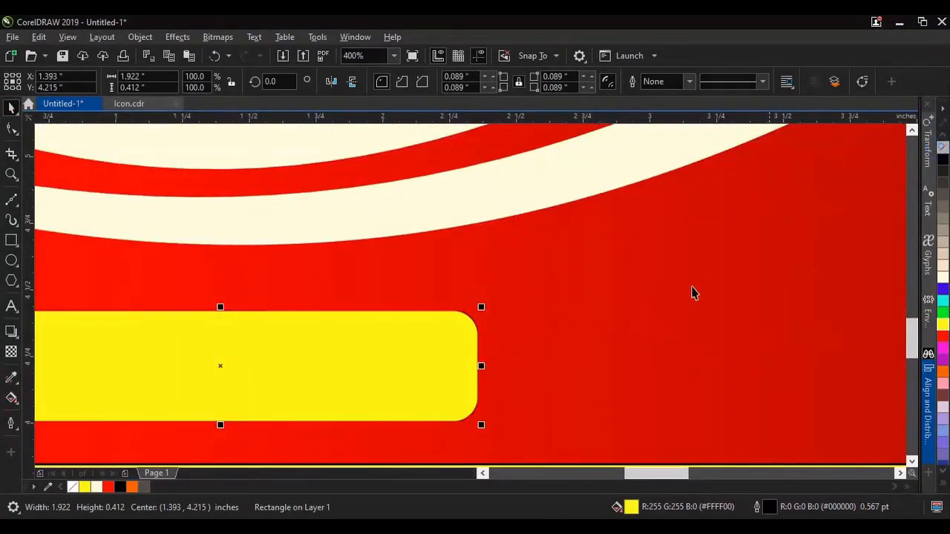
Step: Move the yellow rectangle up slightly and scale it down to about 1.74 by 0.37 inches in the banner's lower-left corner
scroll(565, 310, "down", 2)
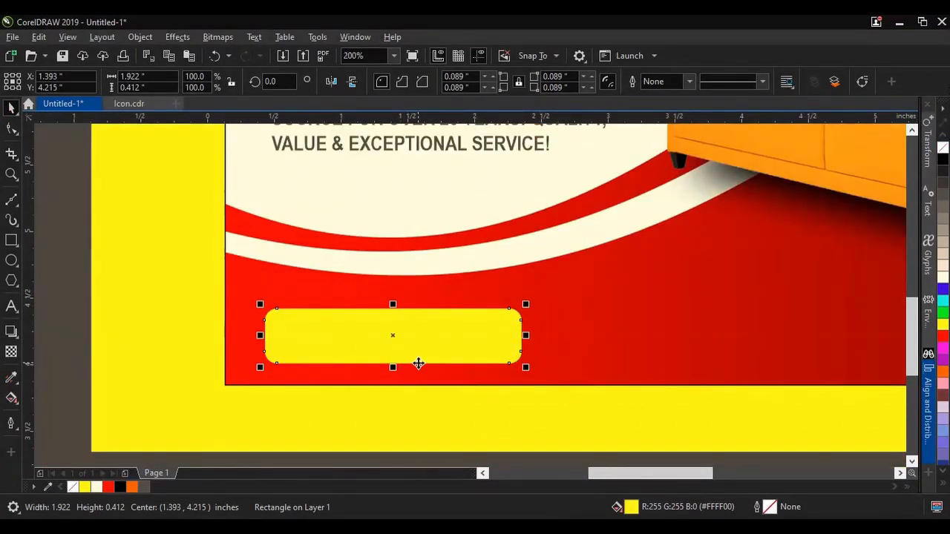
scroll(351, 340, "up", 1)
left_click_drag(374, 345, 378, 335)
scroll(383, 349, "down", 2)
scroll(389, 363, "up", 1)
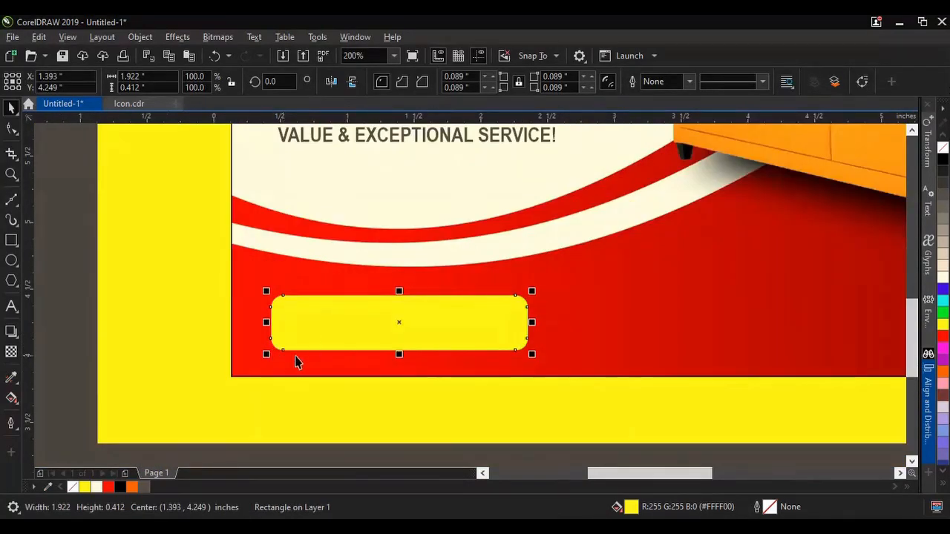
scroll(371, 362, "up", 1)
left_click_drag(159, 361, 187, 361)
scroll(371, 324, "down", 2)
scroll(396, 327, "up", 2)
left_click_drag(397, 320, 380, 321)
scroll(380, 322, "down", 1)
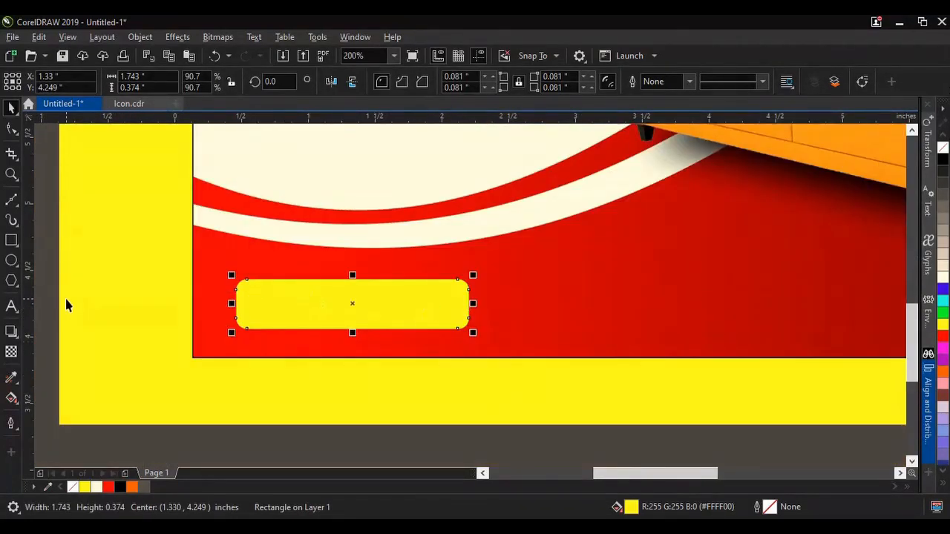
Step: Add a drop shadow to the yellow rectangle offset about 0.038 by -0.03 inches, with opacity 54 and feathering 4
left_click(11, 331)
left_click(34, 80)
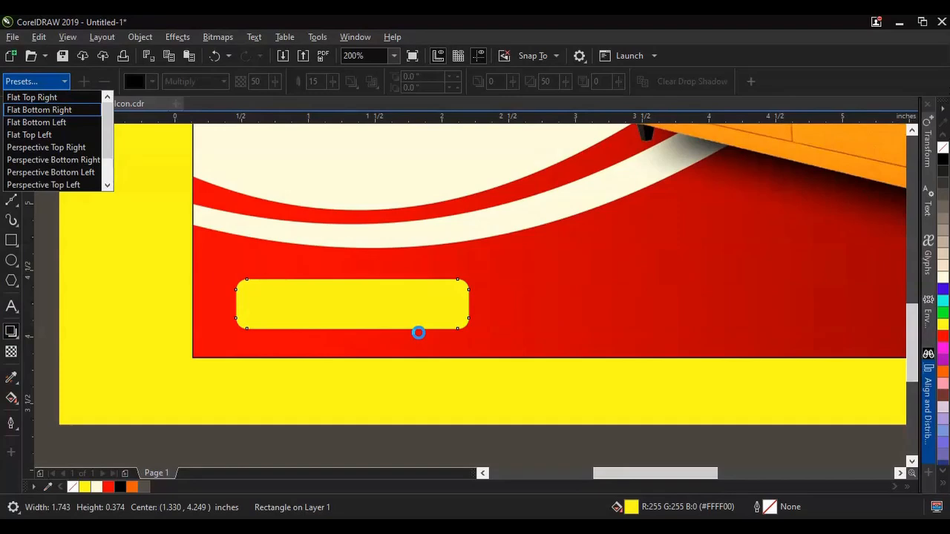
left_click_drag(419, 333, 388, 331)
scroll(413, 350, "up", 2)
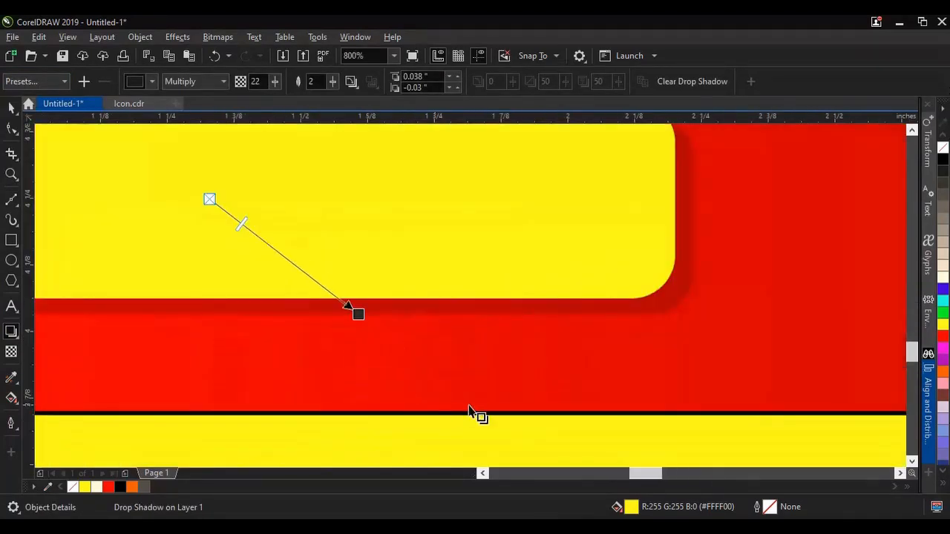
left_click(257, 82)
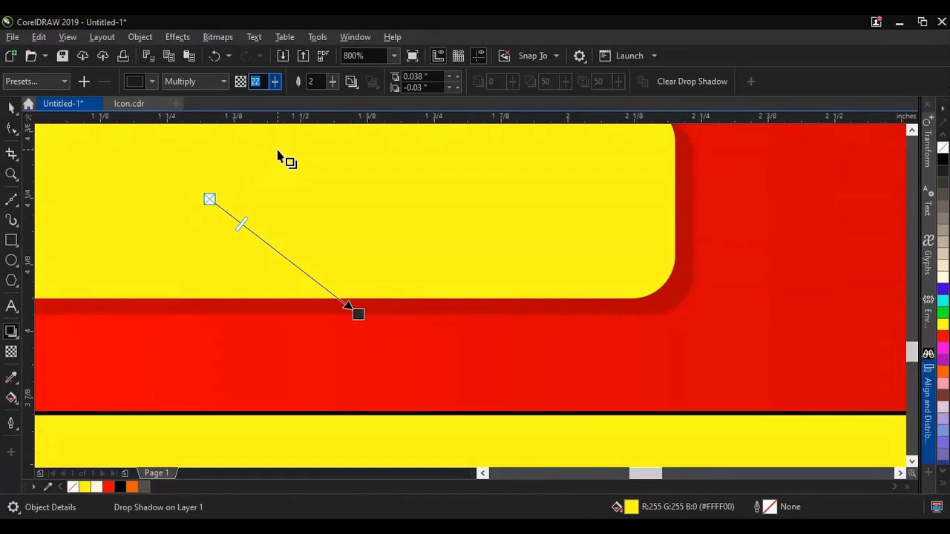
type("54")
key("Tab")
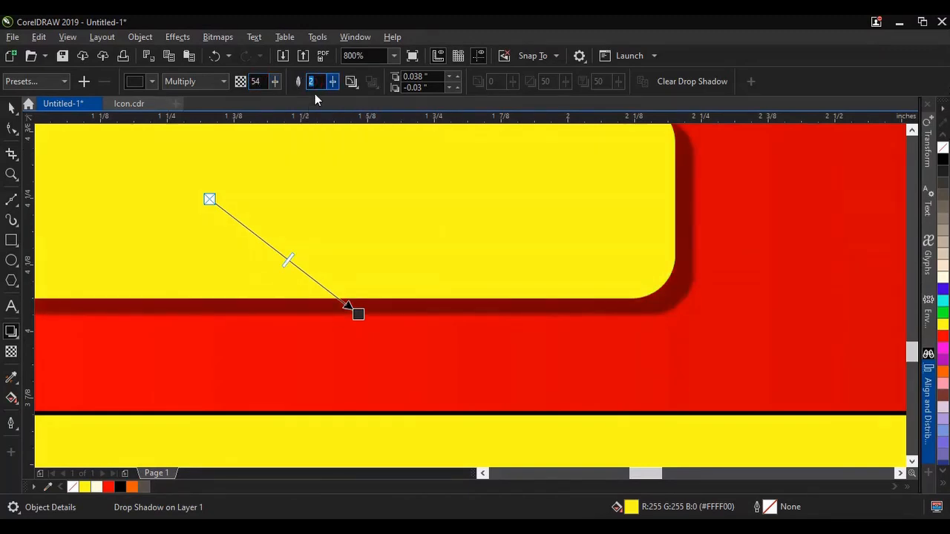
key("Return")
scroll(468, 301, "down", 1)
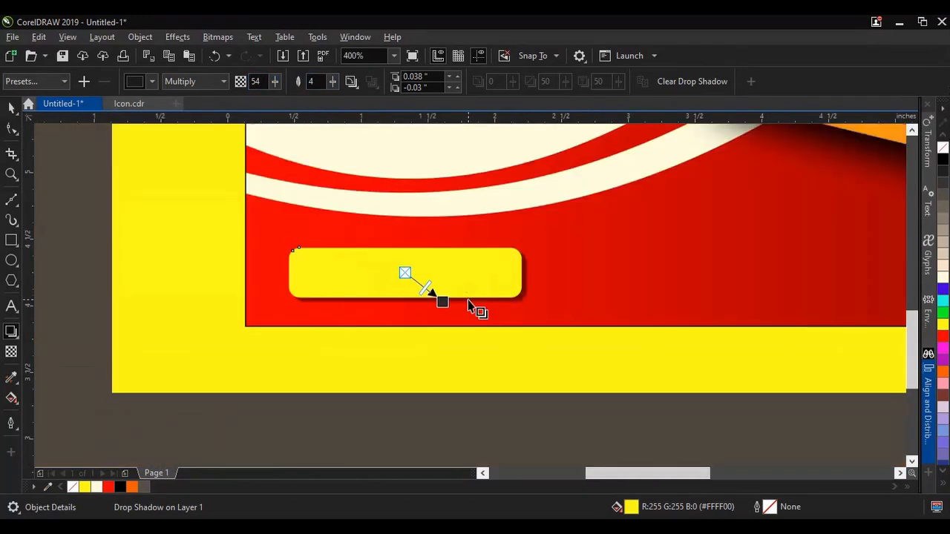
left_click(11, 109)
left_click(58, 195)
Step: Switch to the Details document in Word and copy the line "Order New"
mouse_move(320, 525)
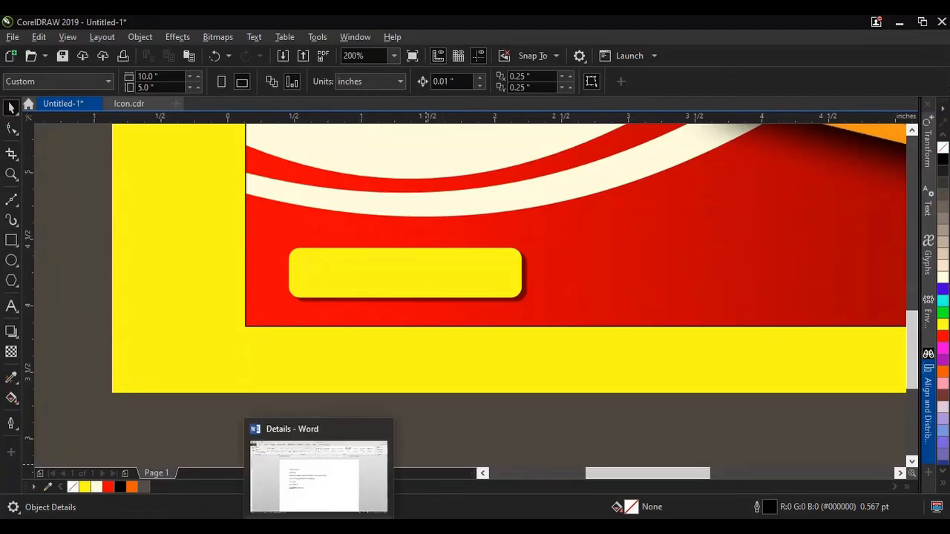
left_click(315, 478)
left_click_drag(315, 301, 274, 296)
key("ctrl+c")
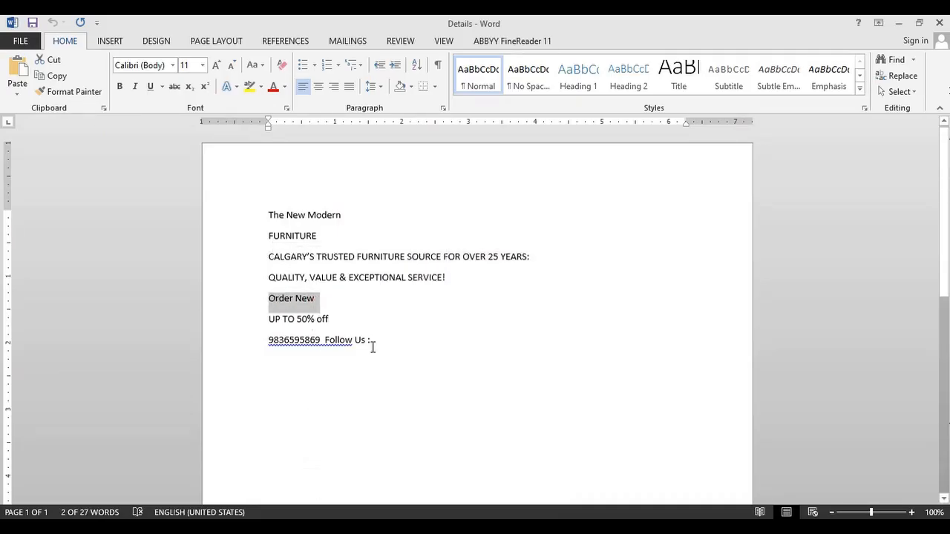
Step: In CorelDRAW, paste "Order New" over the yellow rectangle as 24 pt text in the Helvetica LT CondensedBlack font
mouse_move(422, 525)
left_click(361, 497)
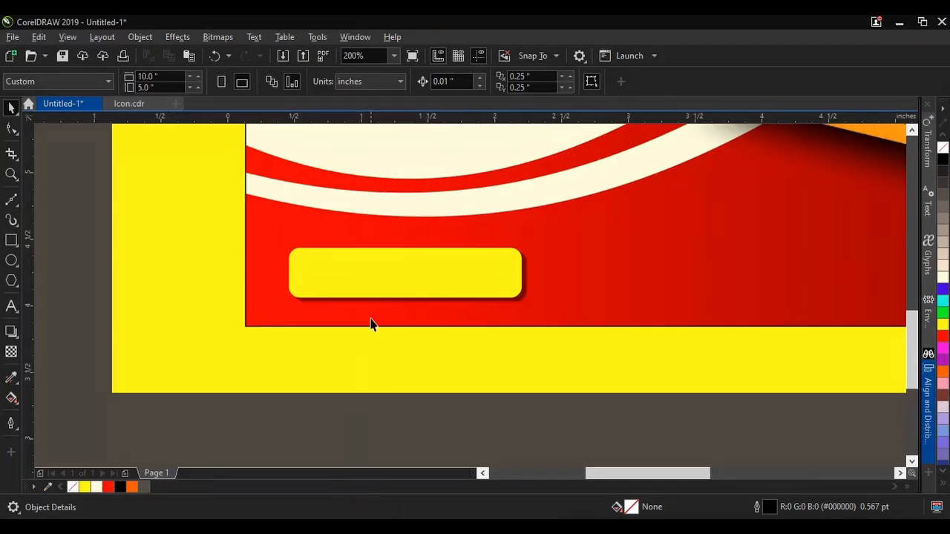
left_click(248, 290)
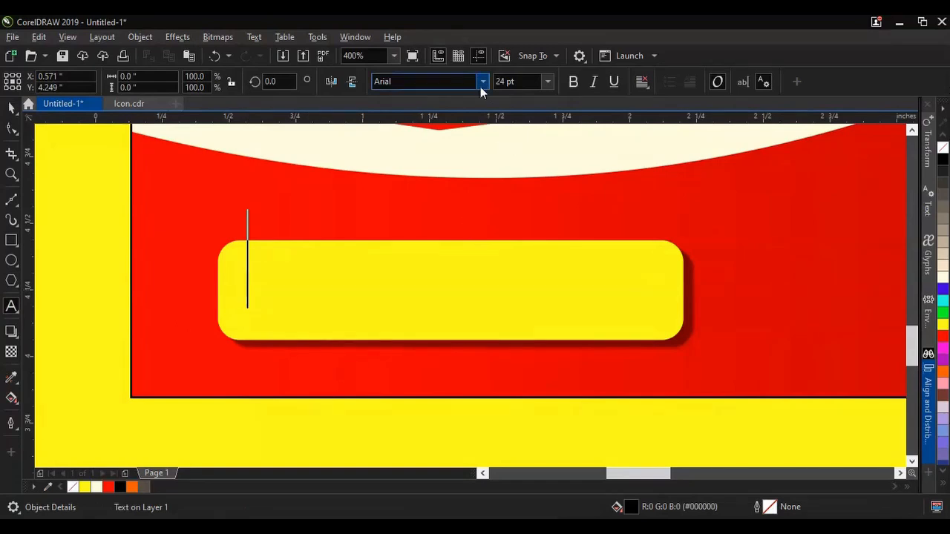
left_click(483, 81)
left_click(460, 160)
left_click(37, 37)
left_click(69, 149)
left_click(464, 375)
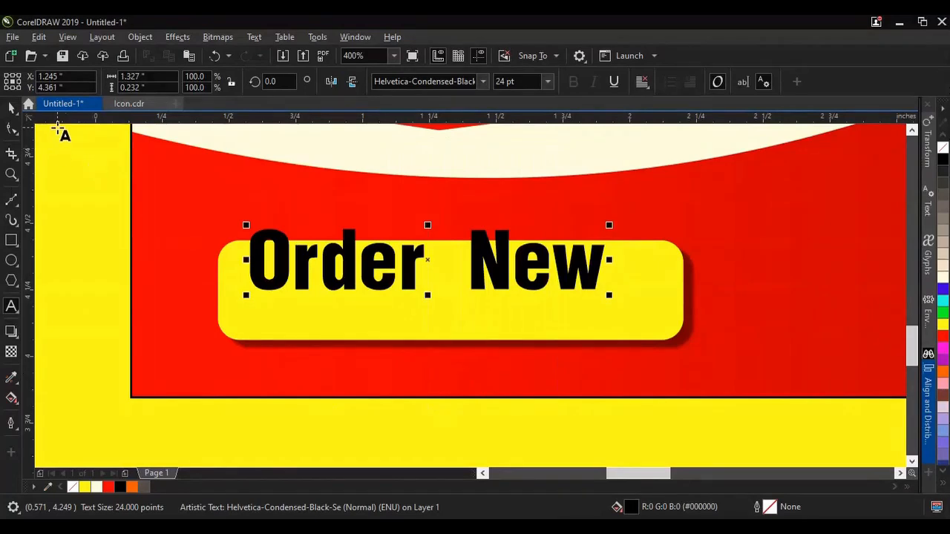
left_click(485, 83)
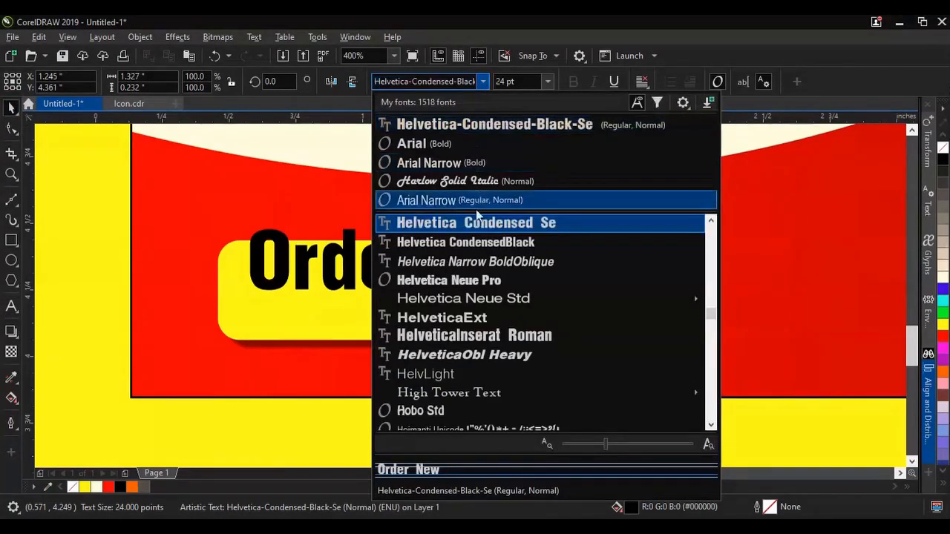
left_click(468, 242)
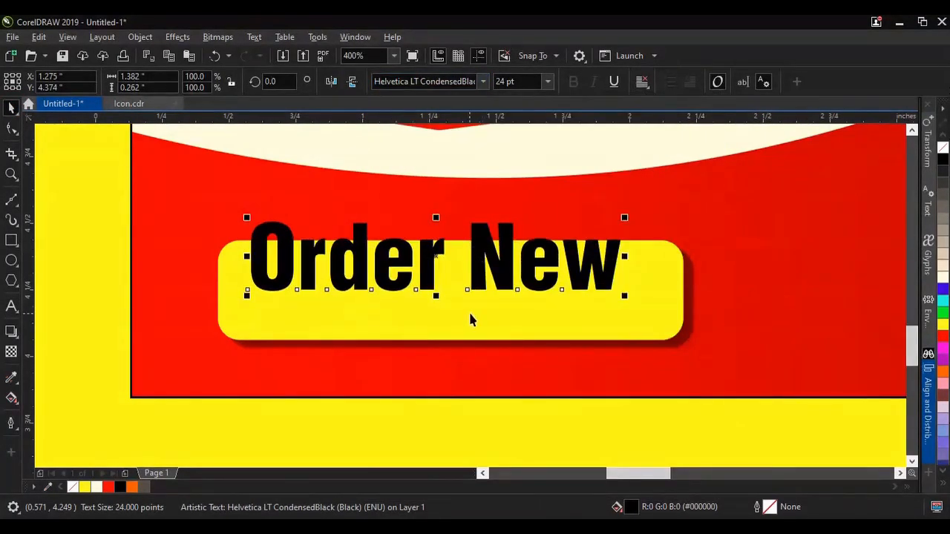
Step: Center the Order New text horizontally and vertically on the yellow rectangle
scroll(363, 315, "down", 3)
left_click_drag(138, 269, 551, 350)
scroll(403, 309, "up", 2)
left_click(785, 83)
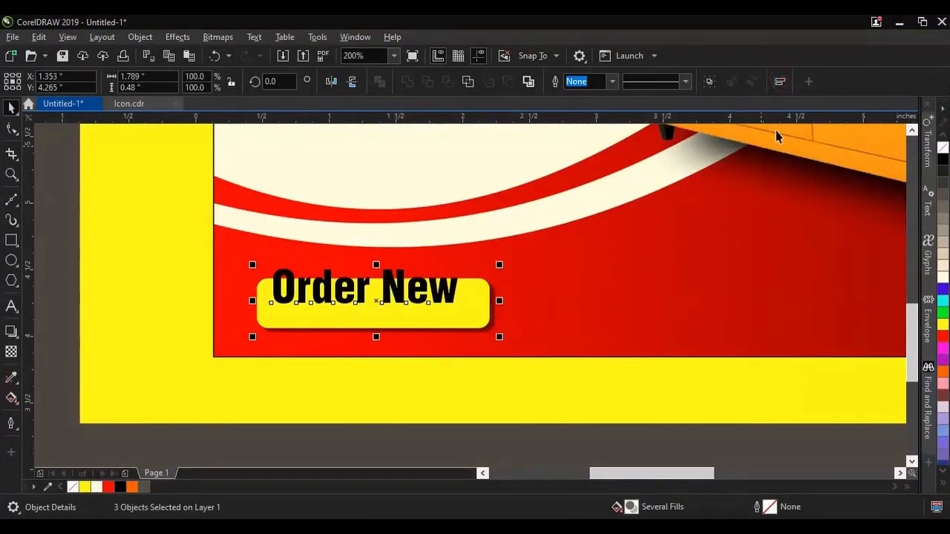
left_click(758, 138)
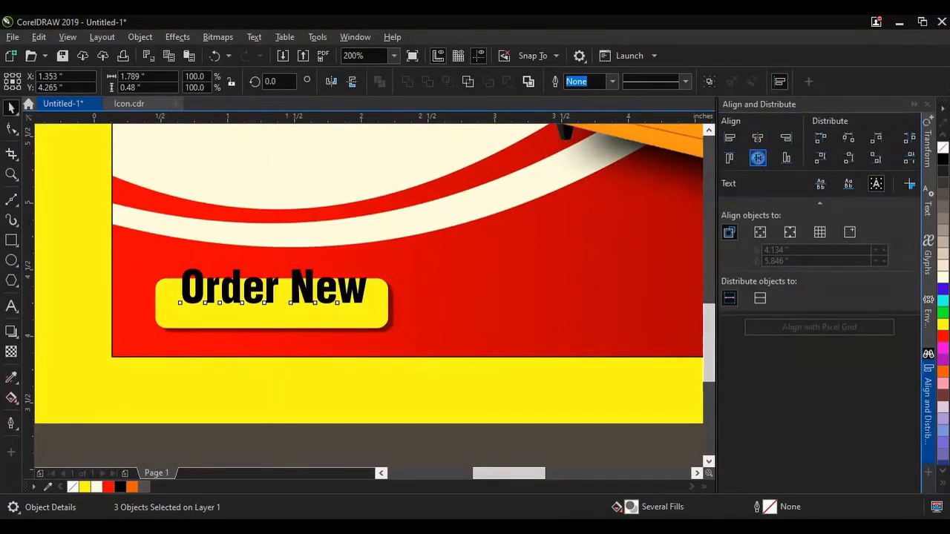
left_click(758, 158)
left_click(914, 104)
key("Escape")
scroll(416, 354, "down", 3)
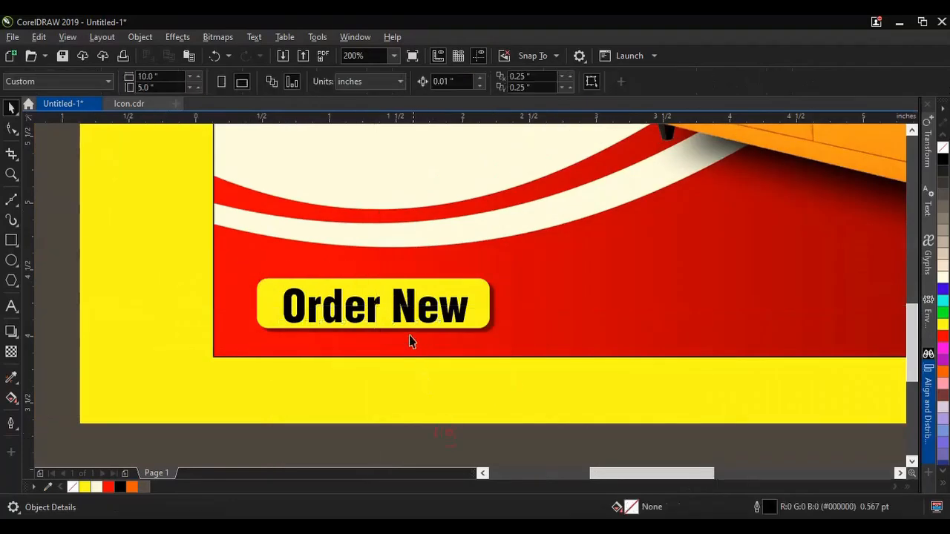
Step: Change the Order New text to the Helvetica CondensedBlack font and scale it to about 20.7 pt within the yellow rectangle
scroll(403, 313, "up", 3)
left_click(403, 314)
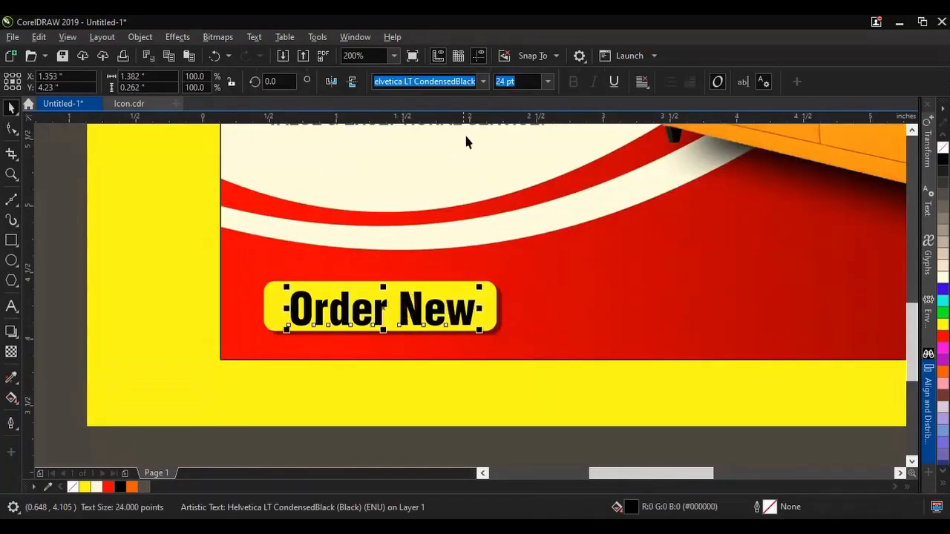
left_click(484, 81)
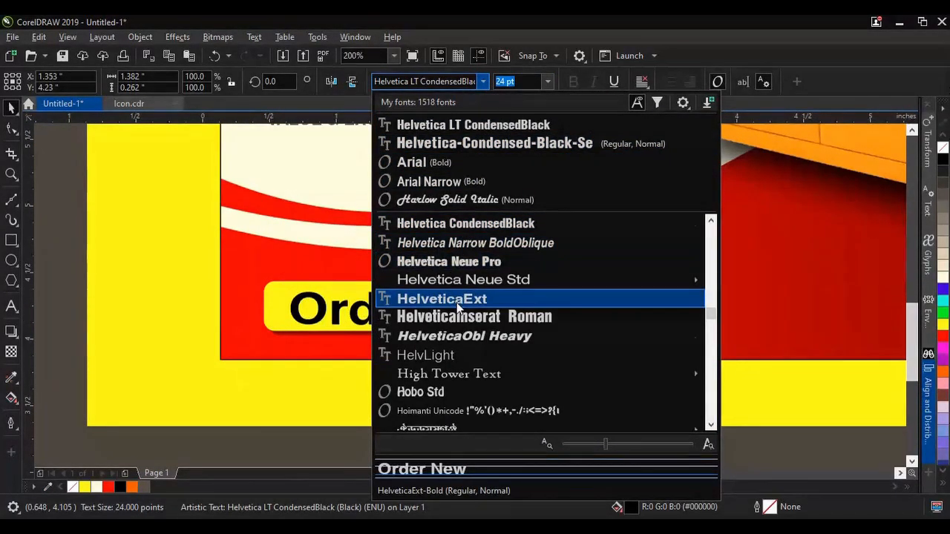
scroll(457, 304, "up", 2)
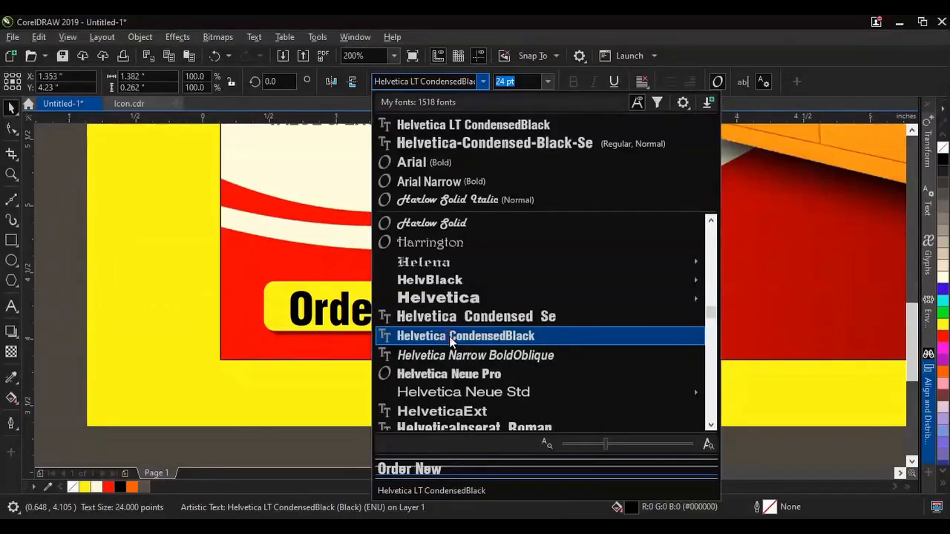
left_click(450, 336)
scroll(401, 331, "up", 2)
left_click_drag(372, 338, 378, 329)
left_click_drag(182, 290, 158, 290)
scroll(312, 304, "down", 2)
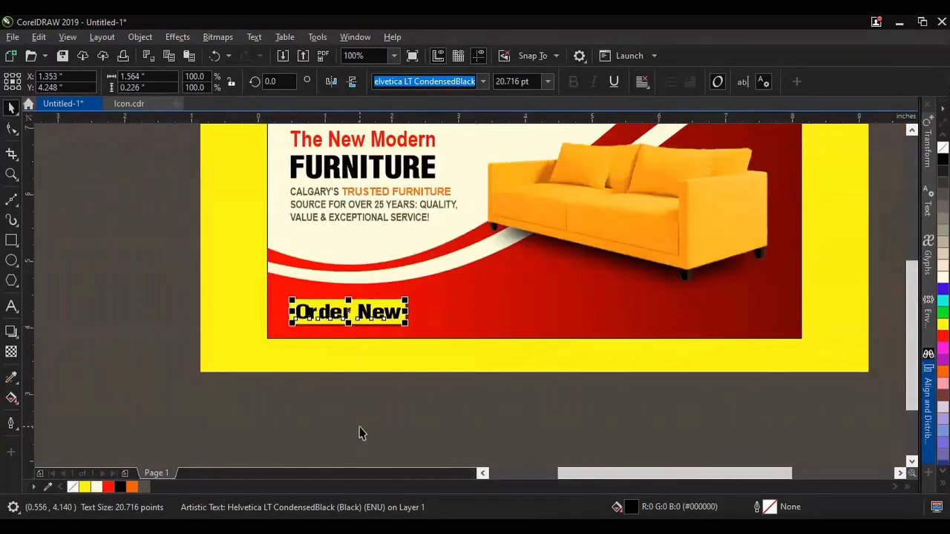
left_click(360, 433)
Step: Switch to the Details document in Word and copy the phone number without the Follow Us text
scroll(417, 308, "up", 1)
key("alt+Tab")
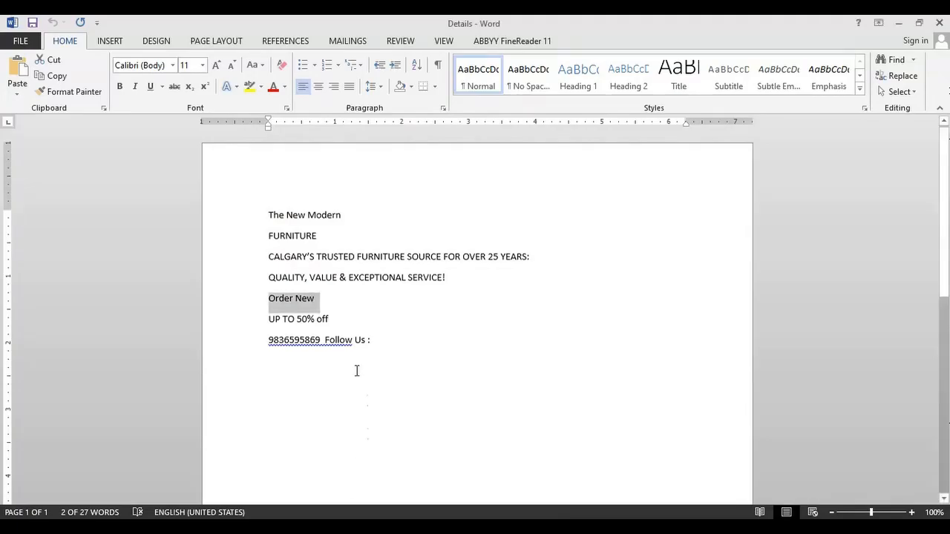
mouse_move(295, 342)
left_mouse_down()
mouse_move(263, 333)
mouse_move(269, 341)
left_mouse_up()
key("ctrl+c")
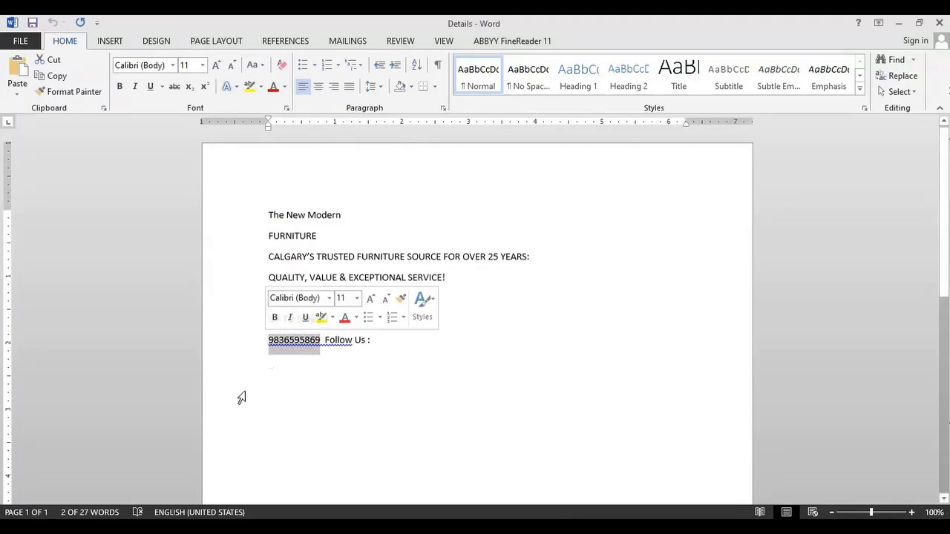
Step: In CorelDRAW, paste the phone number beside the Order New button as 24 pt AvantGarde-Demi text, discarding its source formatting
mouse_move(423, 526)
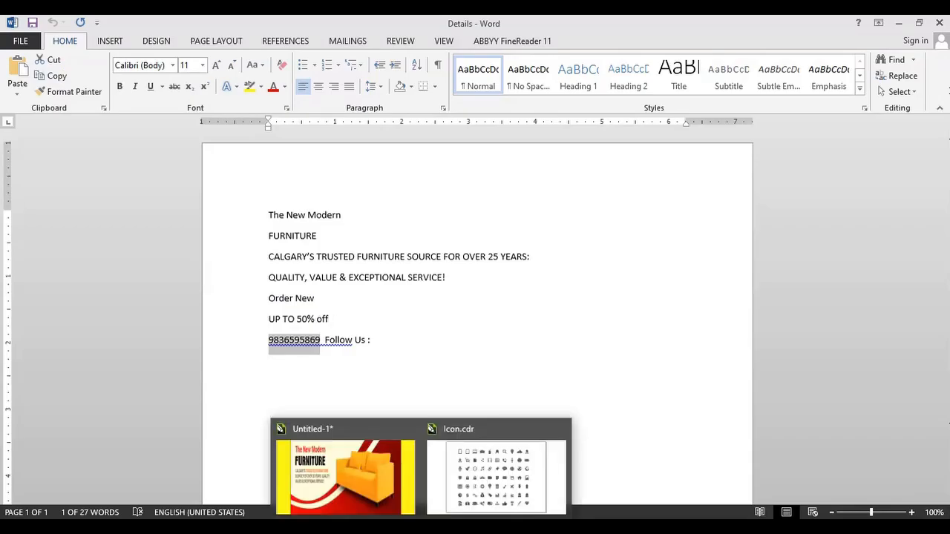
left_click(355, 497)
left_click(11, 306)
left_click(384, 320)
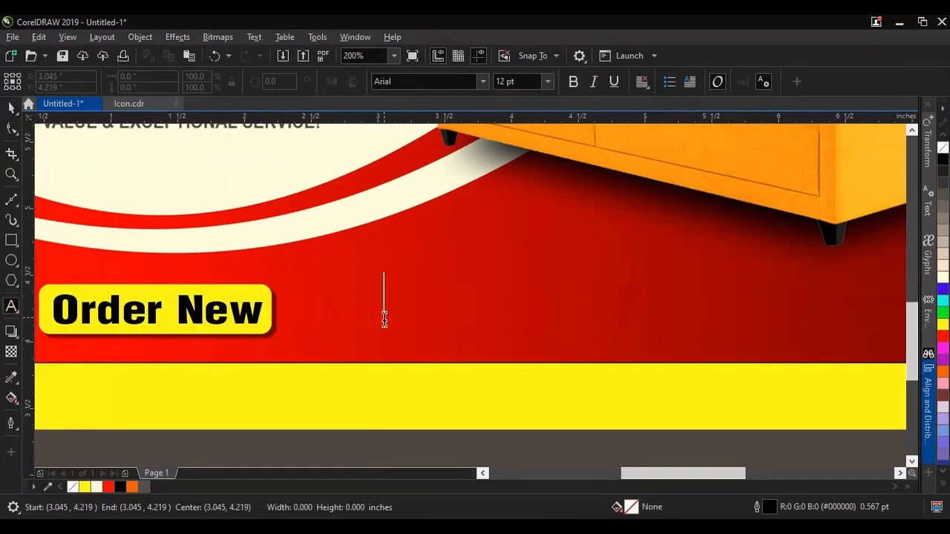
left_click(483, 82)
scroll(461, 331, "down", 7)
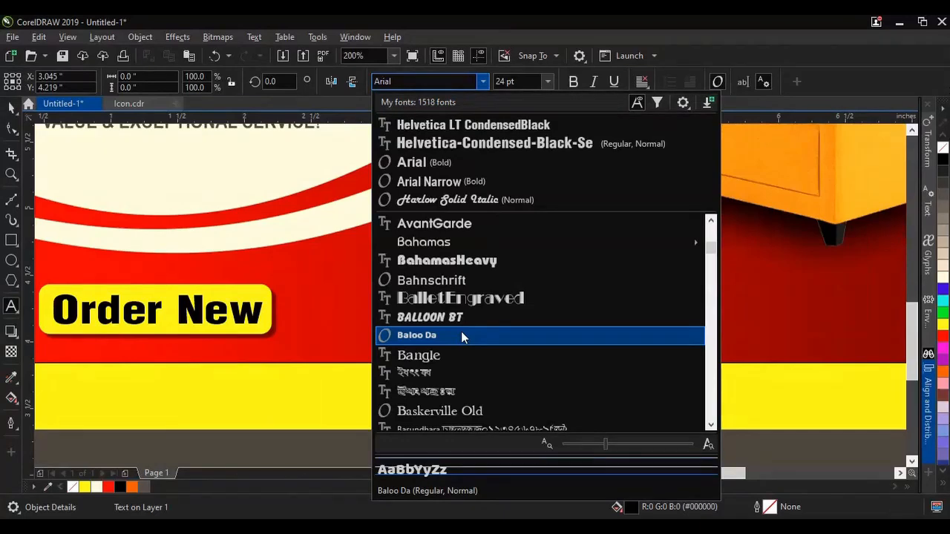
left_click(460, 223)
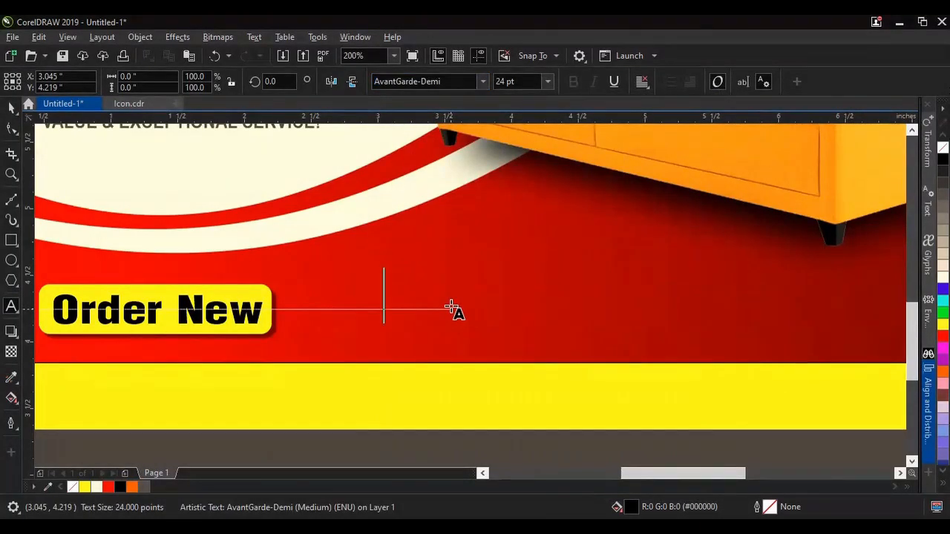
left_click(39, 36)
left_click(70, 154)
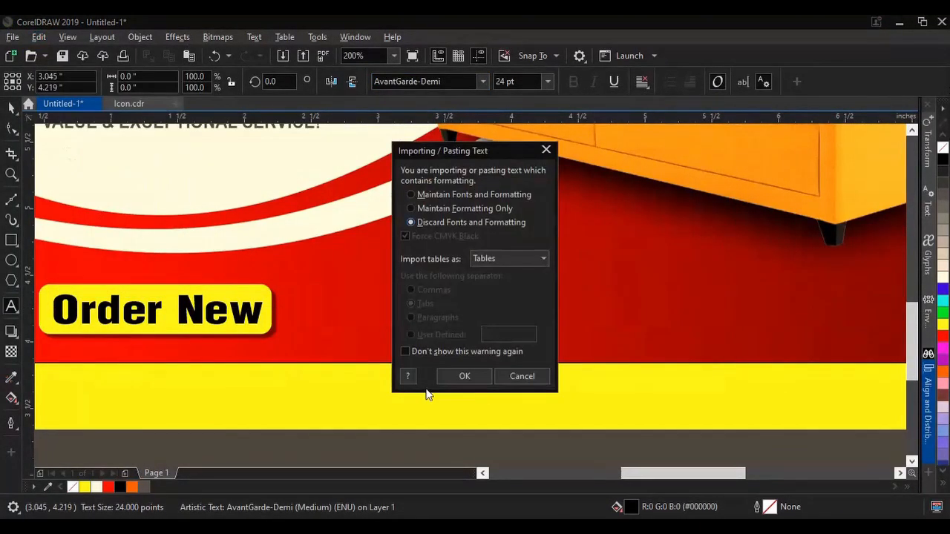
left_click(443, 377)
Step: Prefix the phone number with a hyphen, color it white and move it closer to the Order New button
left_click(12, 108)
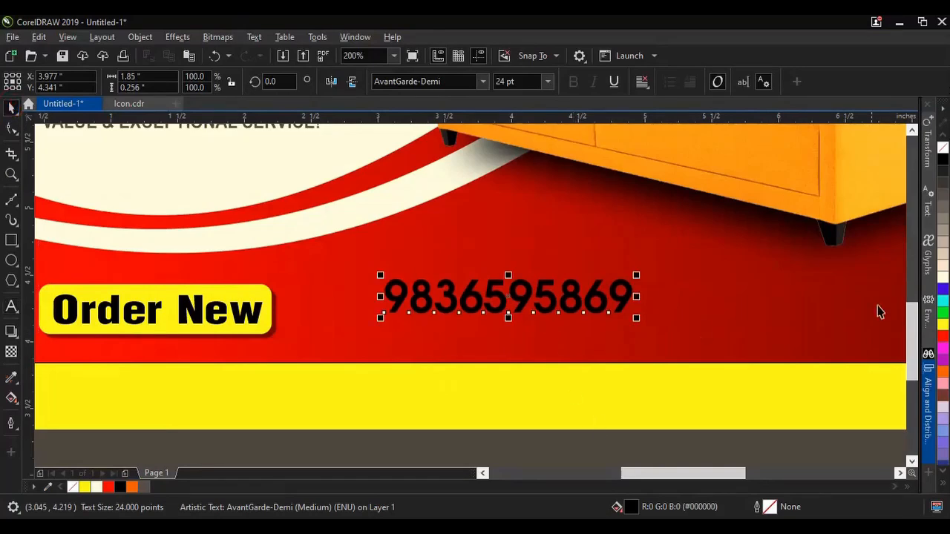
key("F8")
type("-")
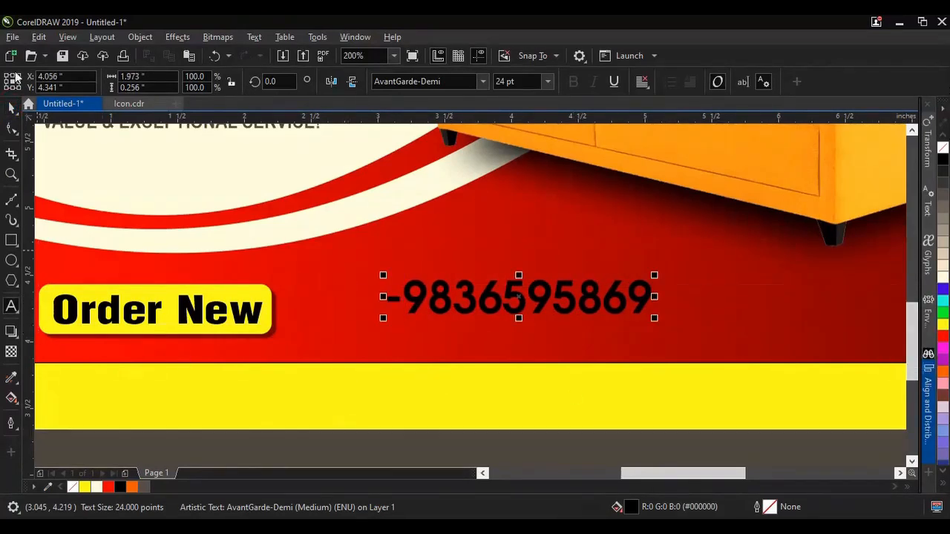
left_click(943, 279)
left_click_drag(413, 300, 376, 317)
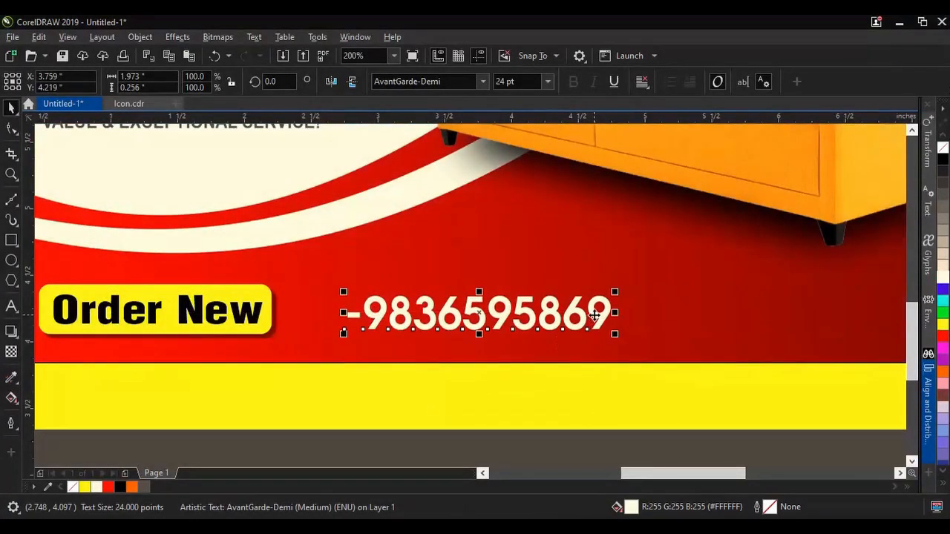
Step: Copy the ringing phone handset icon from page 1 of Icon.cdr
left_click(133, 104)
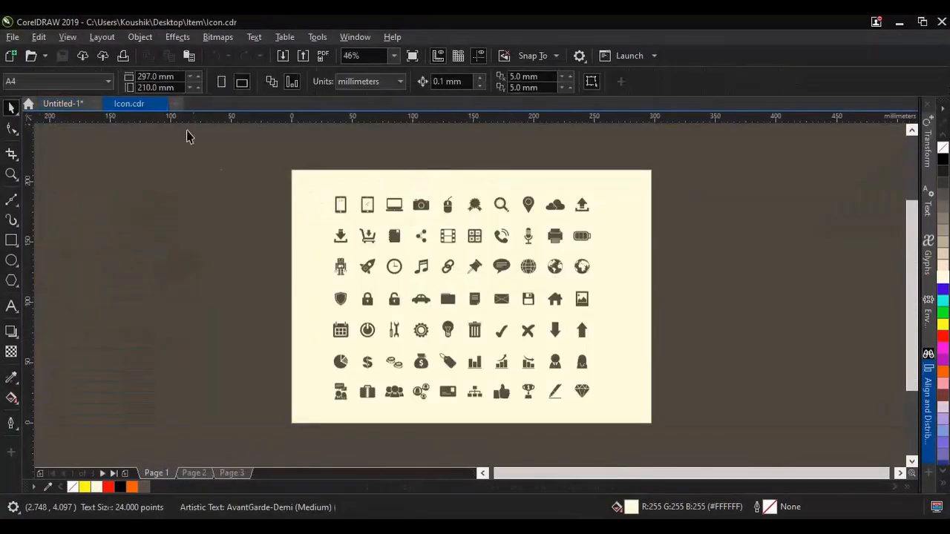
scroll(524, 237, "up", 2)
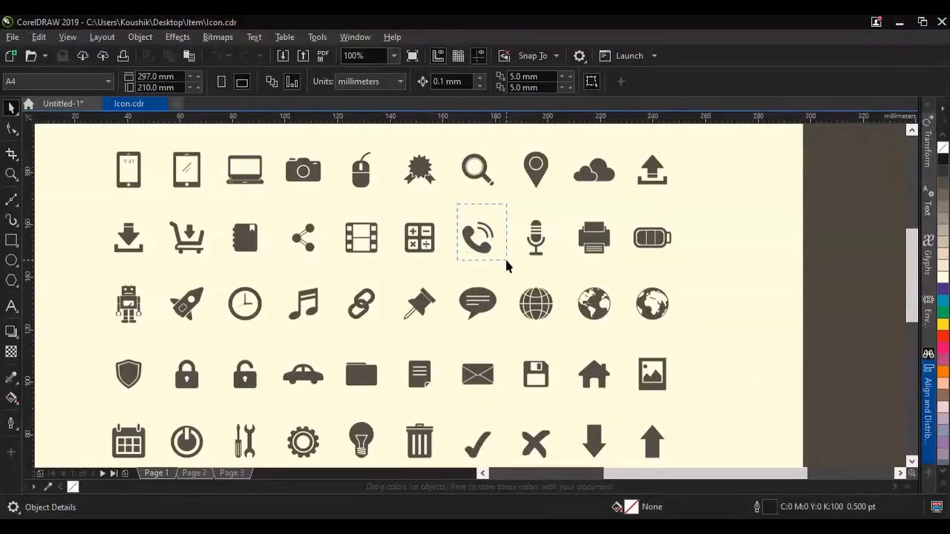
left_click_drag(504, 255, 506, 257)
left_click(39, 36)
left_click(59, 119)
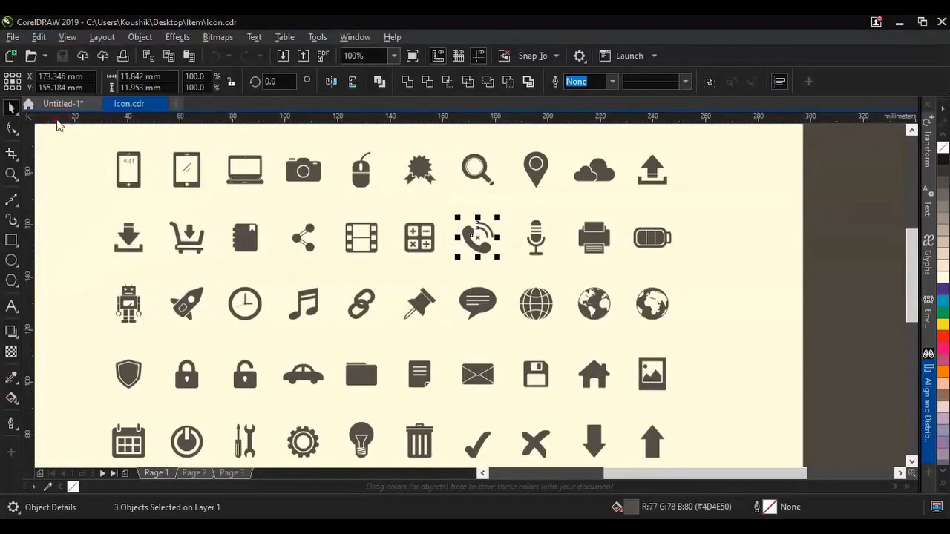
Step: Paste the handset icon into the Untitled-1 banner near the Order New button and group its pieces
left_click(63, 103)
scroll(407, 429, "down", 3)
left_click(39, 36)
left_click(71, 148)
left_click_drag(466, 283, 380, 408)
scroll(381, 412, "up", 5)
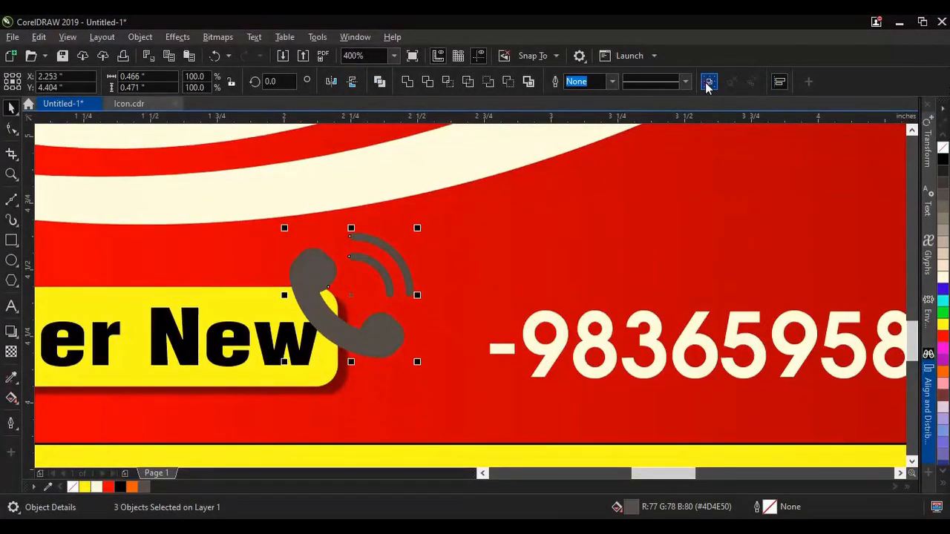
left_click(709, 82)
Step: Fill the grouped handset icon yellow and fit it at about 0.25 inches wide just before the phone number
left_click(85, 488)
left_click(406, 358)
left_click(396, 348)
left_click_drag(417, 362, 337, 307)
left_click_drag(317, 275, 481, 389)
scroll(462, 371, "up", 2)
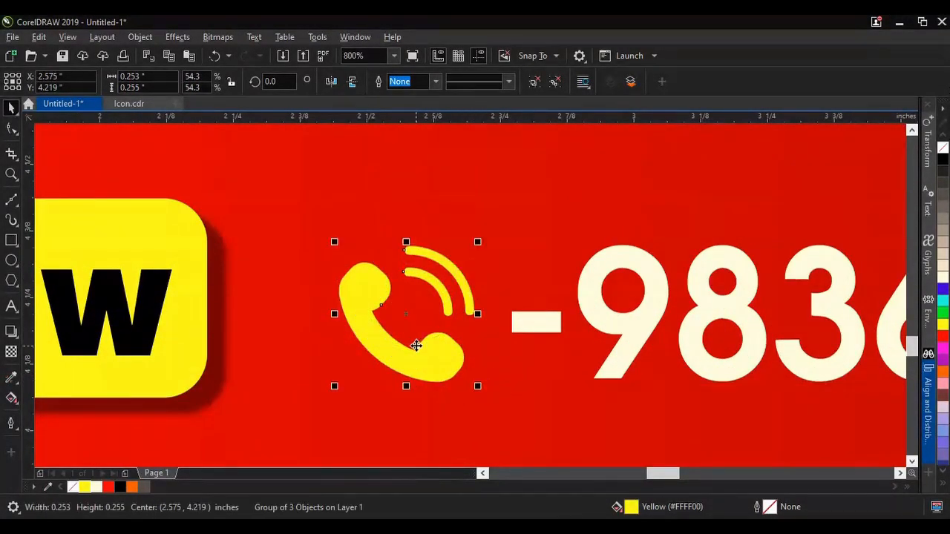
Step: Shrink the handset icon slightly about its center to a width of about 0.24 inches
scroll(430, 361, "down", 4)
scroll(479, 340, "up", 2)
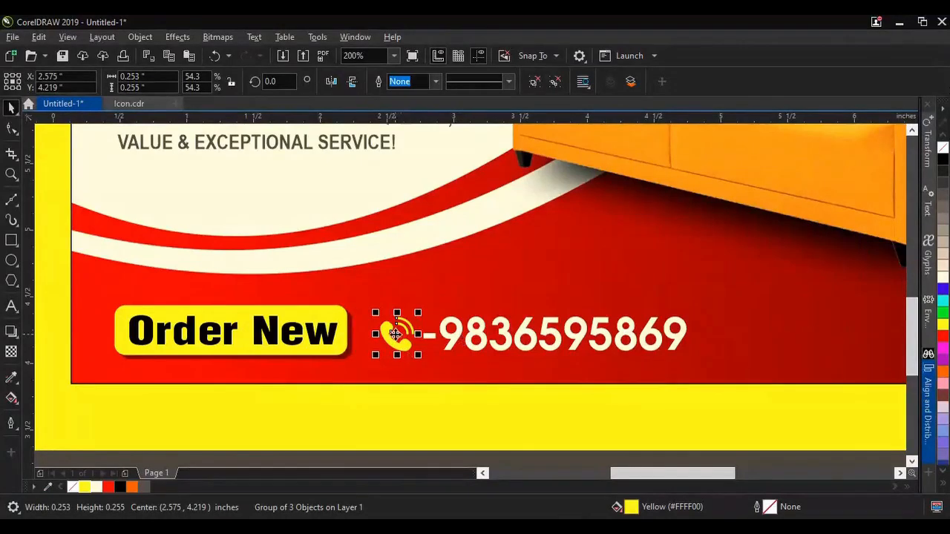
scroll(398, 334, "up", 2)
left_click_drag(470, 403, 467, 400)
scroll(446, 343, "down", 2)
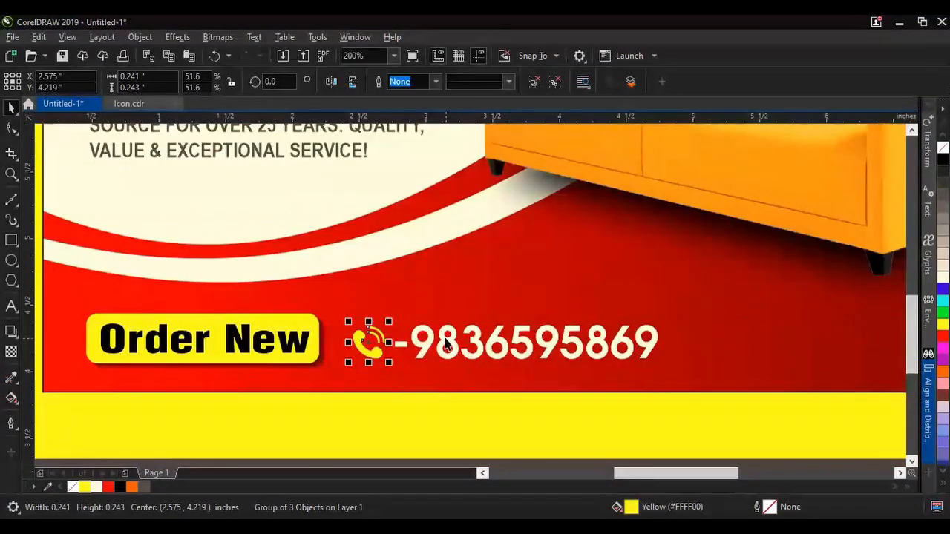
Step: Select the handset icon with the phone number and align their centers vertically
left_click(446, 344, "shift")
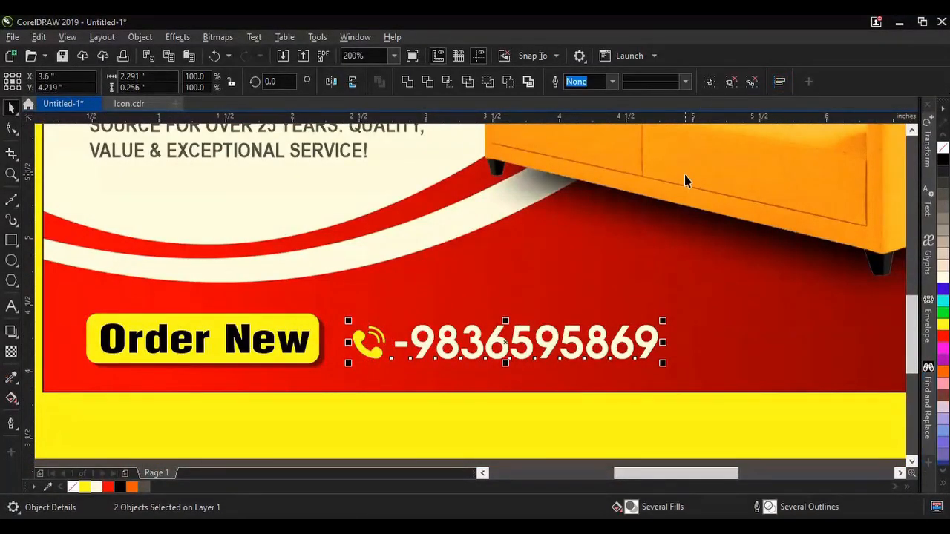
key("ctrl+shift+a")
left_click(756, 156)
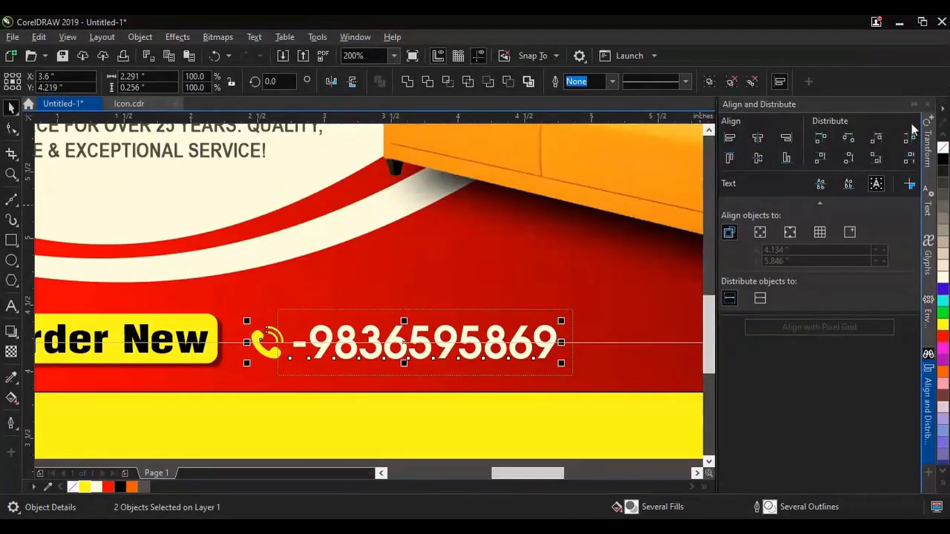
left_click(914, 105)
scroll(403, 314, "down", 1)
left_click(425, 390)
scroll(383, 363, "down", 1)
scroll(383, 363, "up", 1)
Step: Scale the Order New button, handset icon and phone number together to about 3.26 inches wide and position them along the banner's lower edge
left_click_drag(582, 417, 162, 289)
scroll(532, 363, "up", 1)
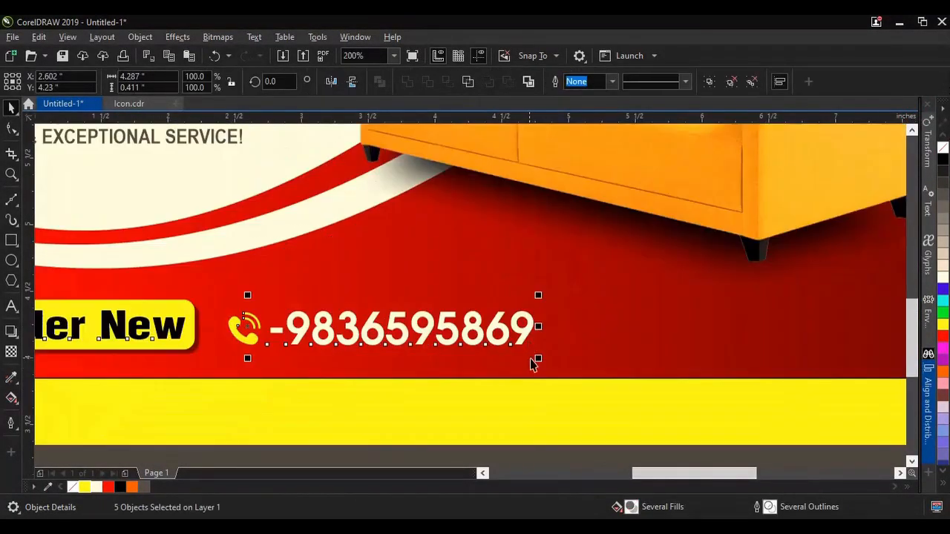
left_click_drag(533, 361, 468, 357)
scroll(468, 356, "down", 1)
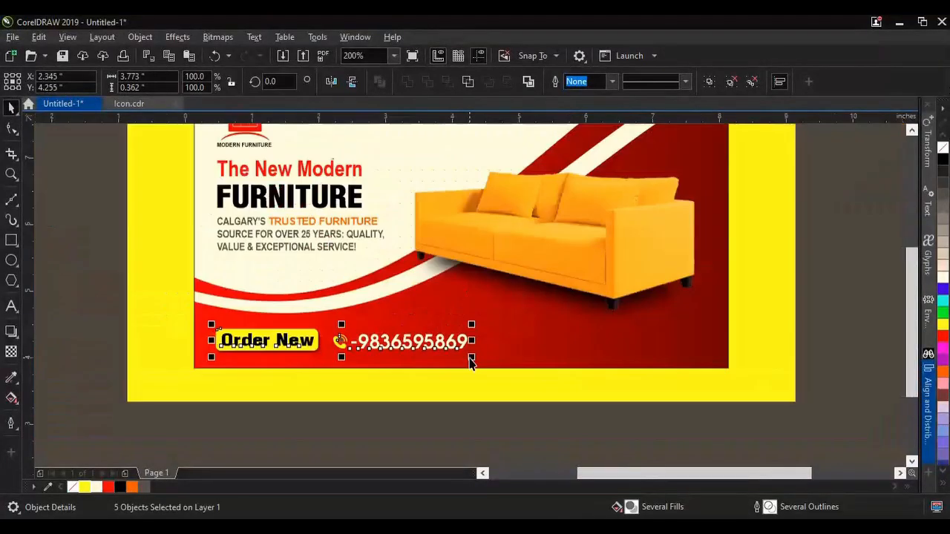
scroll(245, 343, "up", 1)
scroll(246, 343, "down", 1)
scroll(463, 347, "up", 1)
left_click_drag(475, 363, 413, 413)
scroll(338, 364, "down", 1)
scroll(196, 364, "up", 1)
left_click_drag(196, 361, 195, 364)
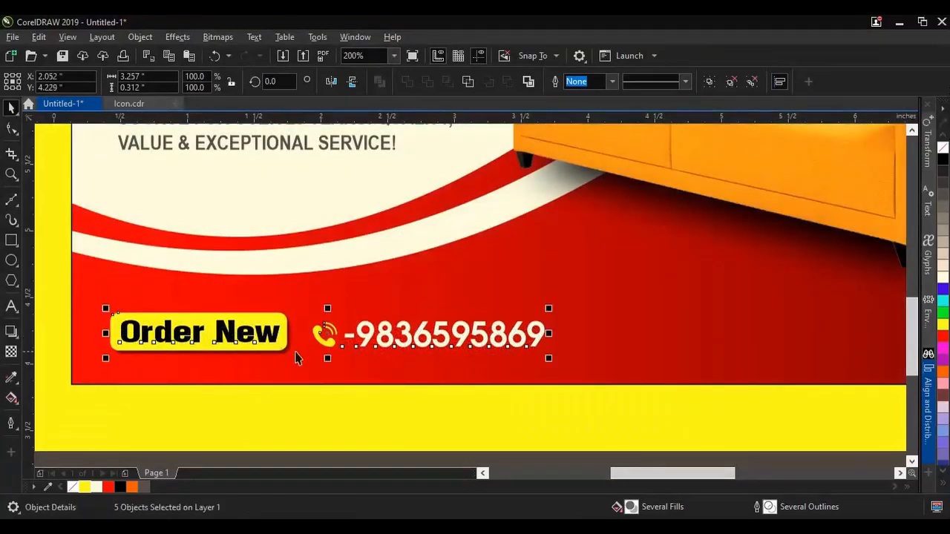
scroll(297, 347, "down", 1)
scroll(446, 389, "down", 1)
scroll(507, 384, "up", 1)
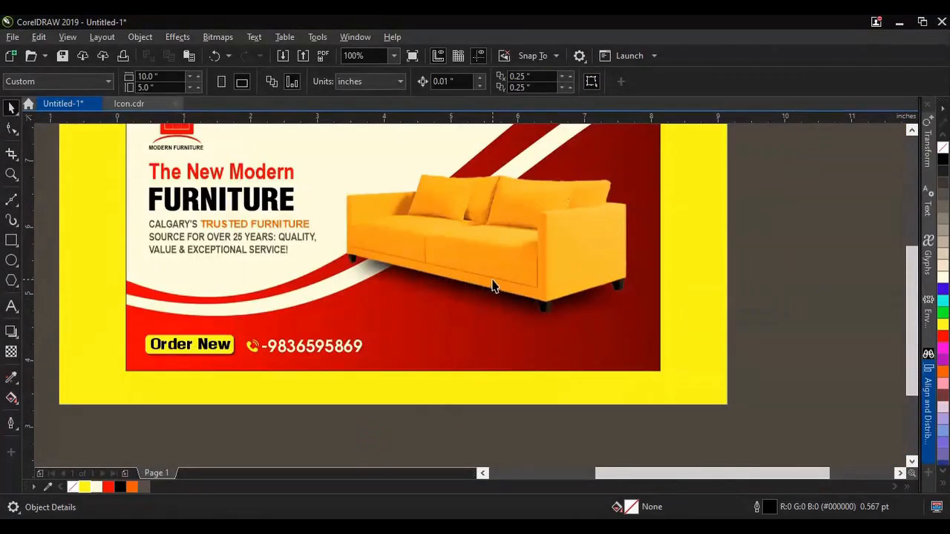
Step: Switch to the Details document in Word and copy the text "Follow Us :"
key("alt+Tab")
left_click(421, 339)
mouse_move(269, 340)
left_mouse_down()
mouse_move(373, 338)
mouse_move(290, 316)
mouse_move(324, 340)
left_mouse_up()
left_click(56, 76)
Step: In CorelDRAW, paste "Follow Us :" below the sofa's right side as 24 pt Arial Narrow text, discarding its source formatting
left_click(422, 527)
left_click(414, 492)
scroll(453, 340, "up", 2)
left_click(11, 306)
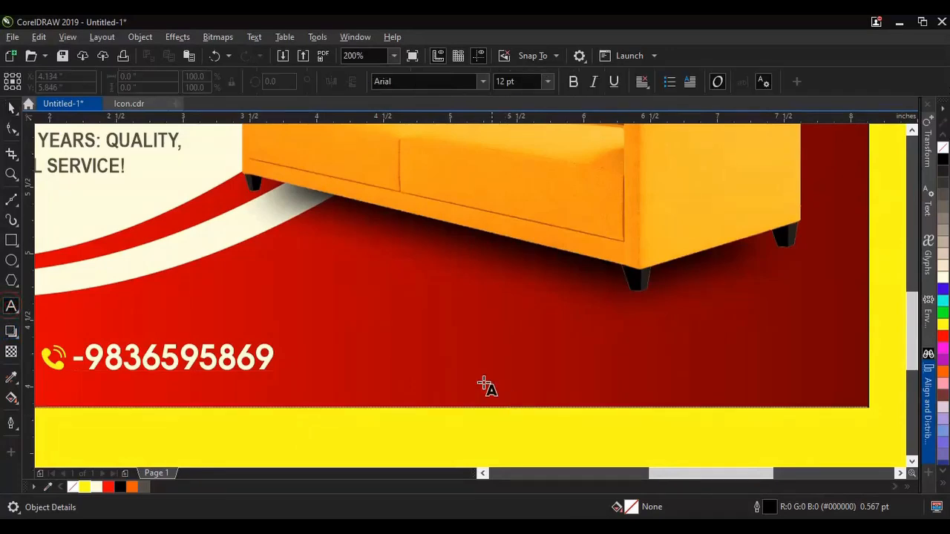
left_click(567, 370)
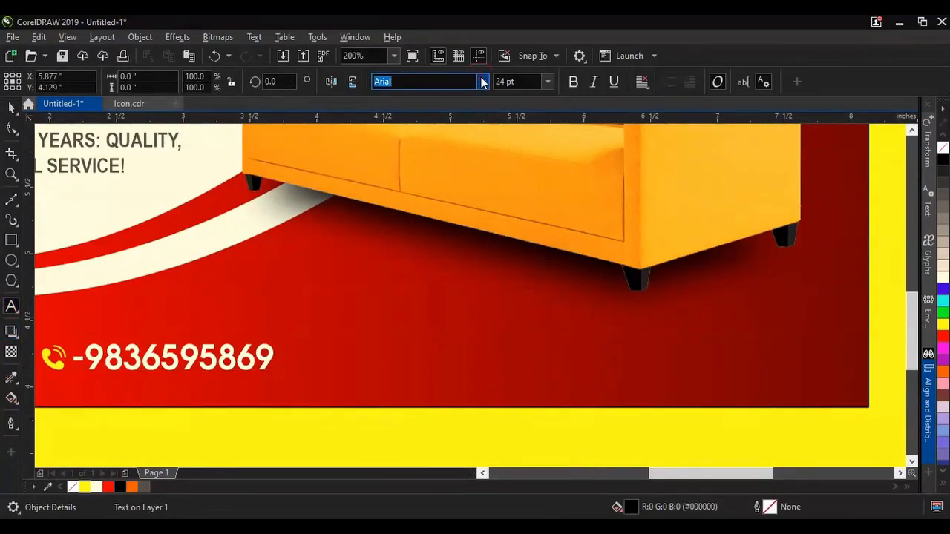
left_click(482, 82)
mouse_move(420, 224)
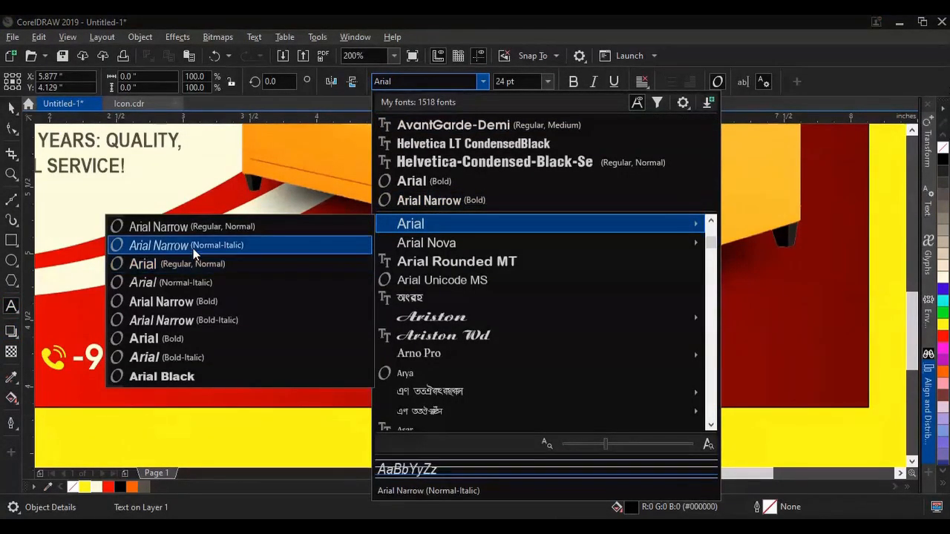
left_click(191, 227)
left_click(38, 37)
left_click(58, 151)
left_click(468, 377)
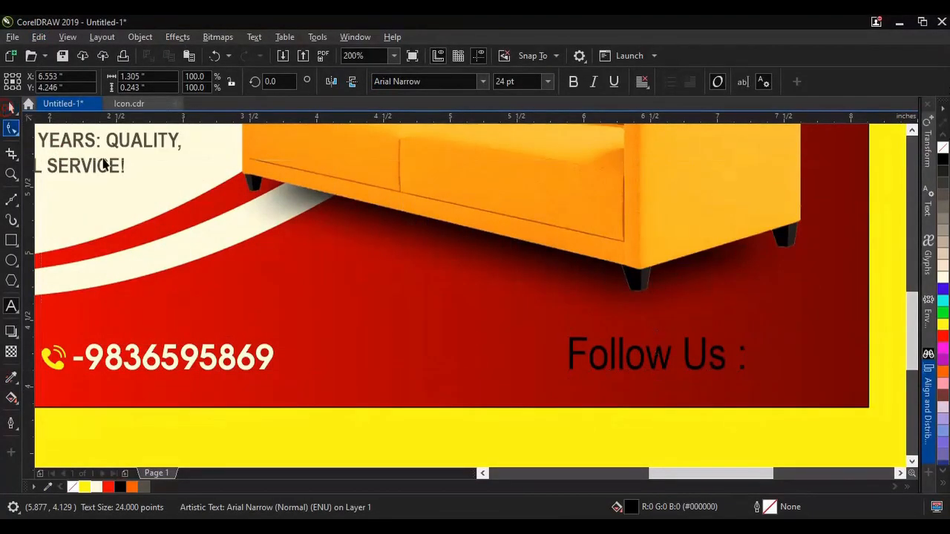
Step: Set the "Follow Us :" text to 10 pt in white and move it level with the phone number
left_click(548, 81)
left_click(537, 152)
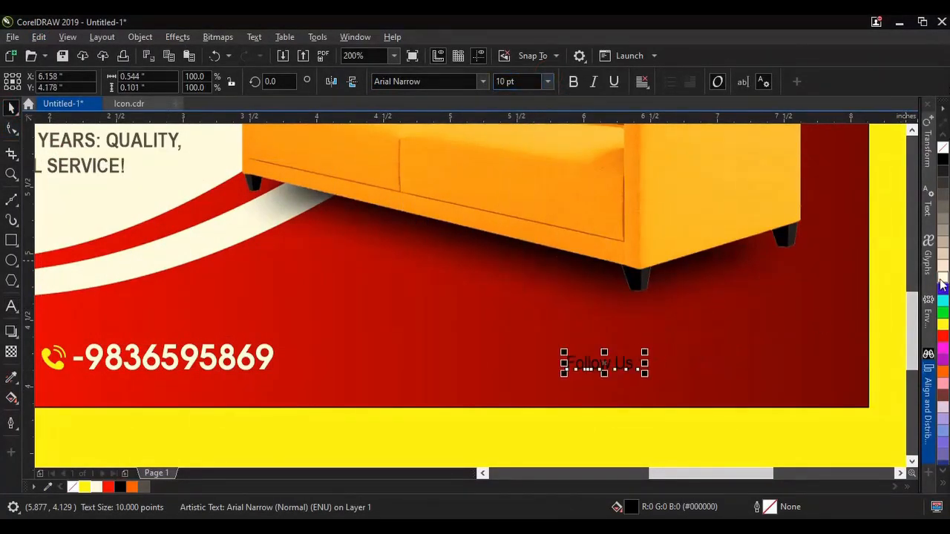
mouse_move(625, 369)
left_mouse_down()
mouse_move(619, 362)
mouse_move(658, 364)
mouse_move(633, 365)
left_mouse_up()
scroll(633, 364, "down", 1)
left_click(628, 428)
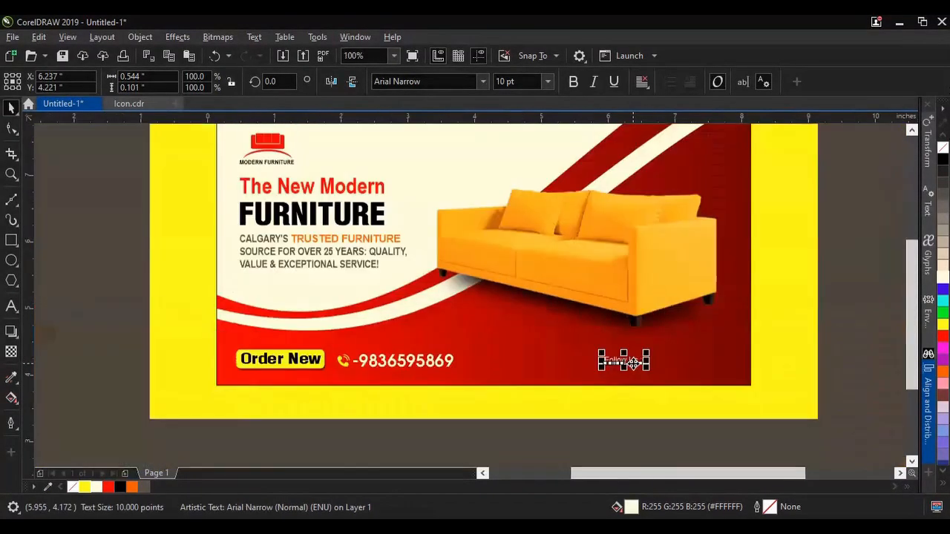
Step: Copy the round coloured Facebook, Instagram and YouTube icons from page 2 of Icon.cdr
left_click(128, 103)
left_click(194, 473)
scroll(349, 349, "down", 1)
scroll(349, 344, "up", 1)
scroll(384, 299, "down", 1)
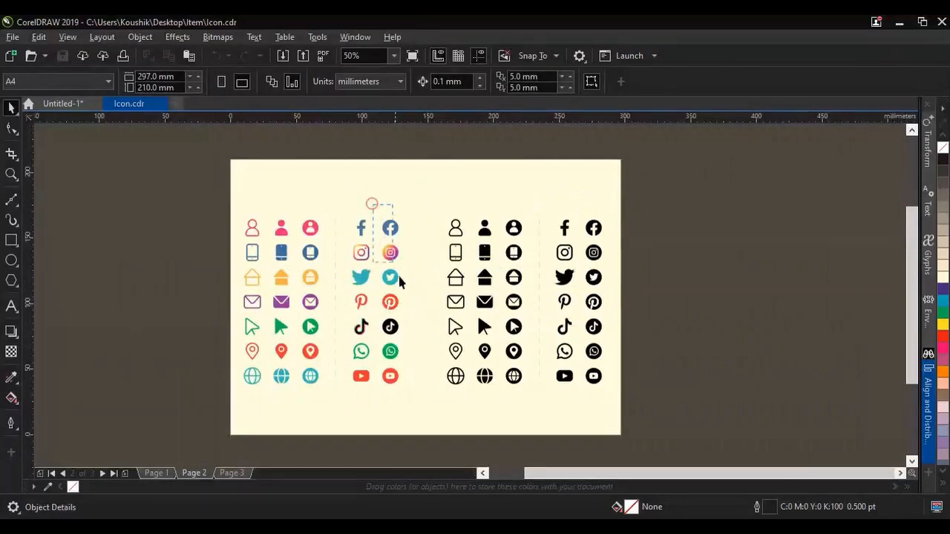
left_click_drag(411, 292, 408, 268)
left_click(381, 213)
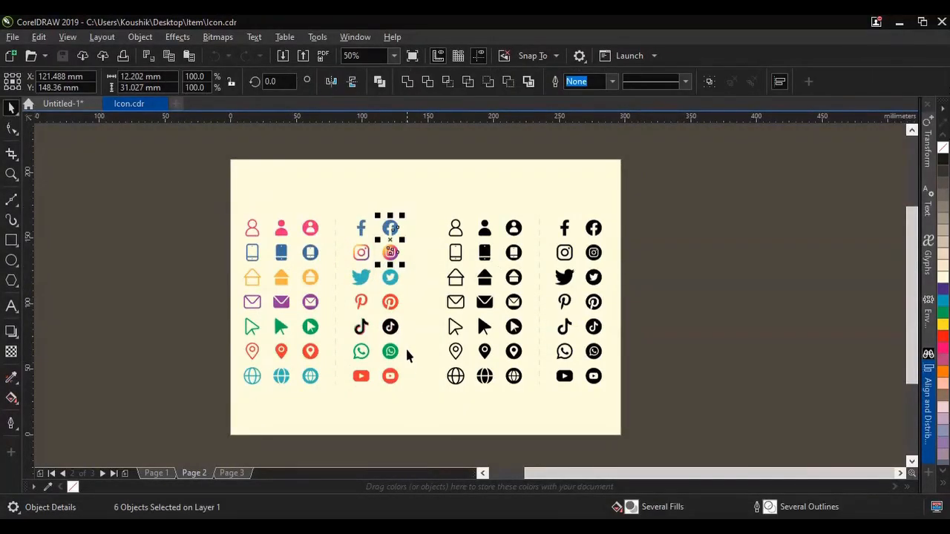
left_click(39, 38)
left_click(59, 119)
Step: Paste the copied social icons into the banner document and move them to the empty area beside the yellow background
left_click(63, 103)
left_click(39, 37)
left_click(58, 151)
scroll(426, 215, "down", 2)
left_click_drag(426, 216, 655, 221)
left_click_drag(671, 361, 657, 254)
scroll(686, 223, "up", 6)
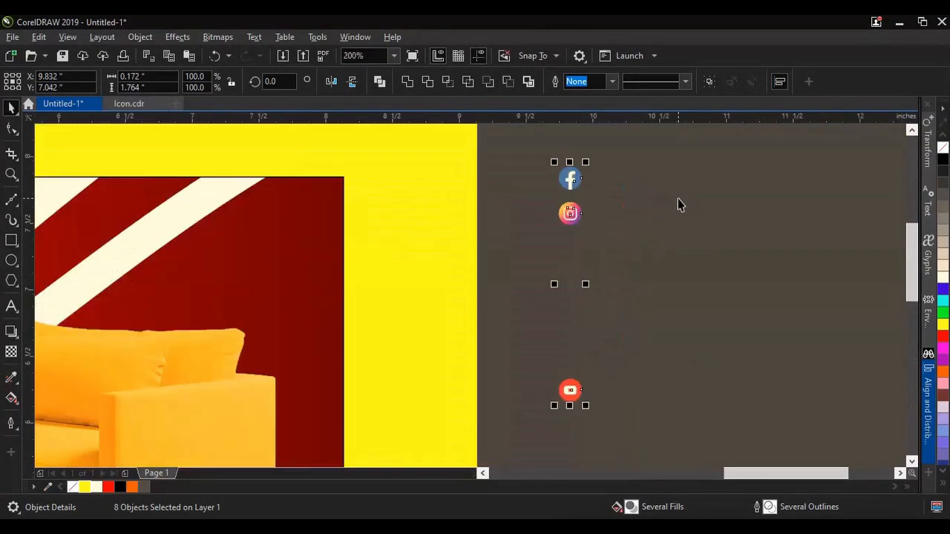
Step: Arrange the Instagram and YouTube icons in a row to the right of the Facebook icon
left_click(282, 254)
left_click_drag(282, 255, 444, 391)
scroll(414, 338, "down", 2)
left_click_drag(405, 342, 466, 266)
scroll(467, 266, "down", 2)
scroll(456, 272, "up", 3)
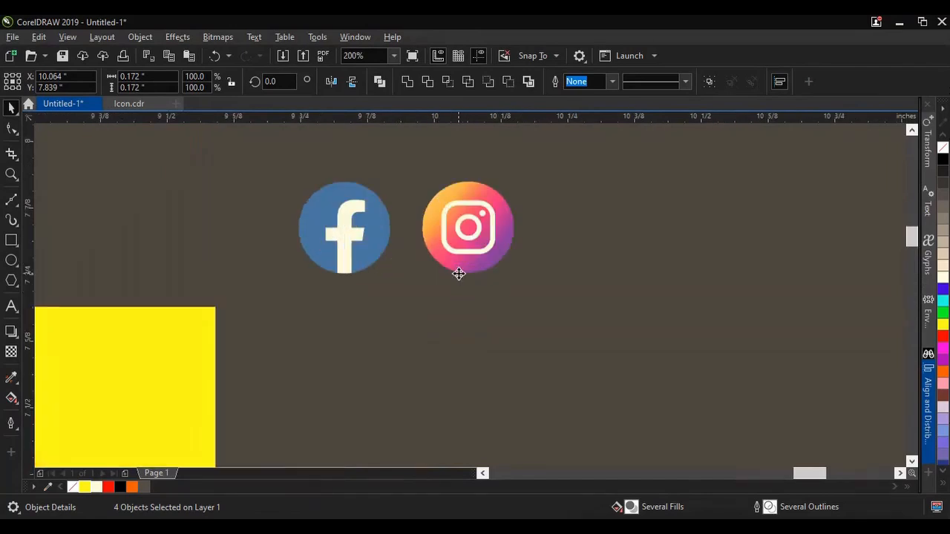
scroll(456, 272, "down", 3)
scroll(456, 325, "down", 2)
left_click_drag(426, 371, 479, 297)
scroll(480, 297, "up", 3)
Step: Group the parts of each social icon separately and shift the YouTube icon closer to the Instagram icon
left_click_drag(513, 227, 660, 376)
left_click_drag(405, 175, 522, 372)
key("ctrl+g")
left_click_drag(214, 238, 404, 408)
left_click(702, 83)
left_click_drag(625, 304, 594, 305)
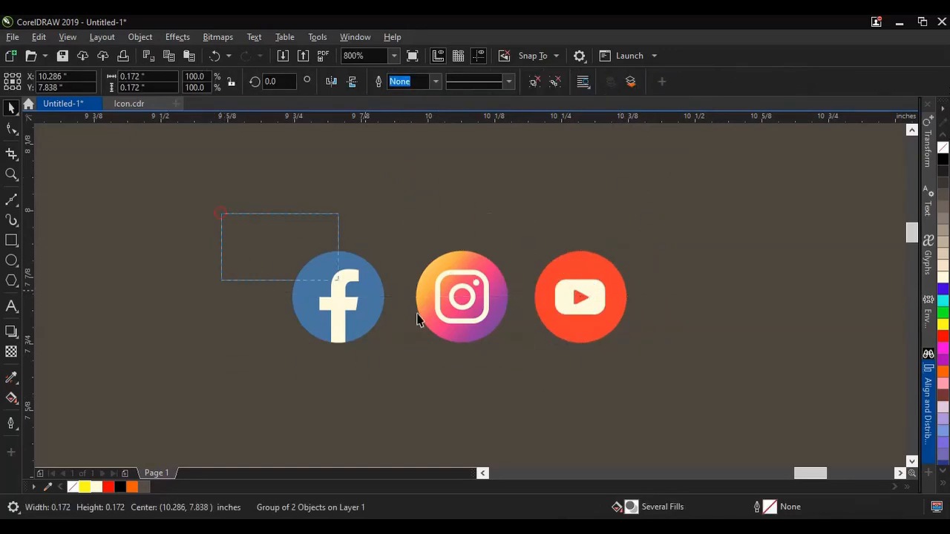
Step: Align the three social icons on a common horizontal centre line
left_click_drag(269, 248, 719, 456)
left_click(779, 82)
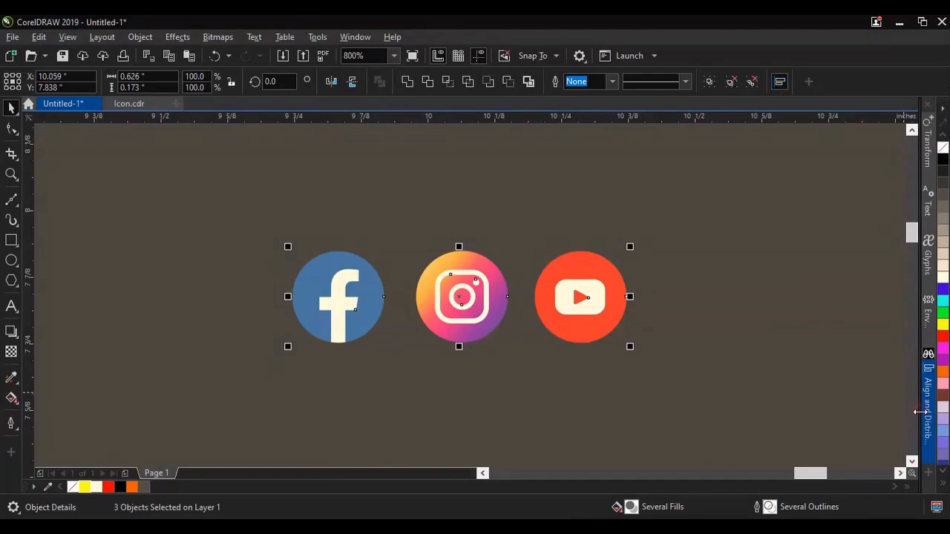
left_click(758, 166)
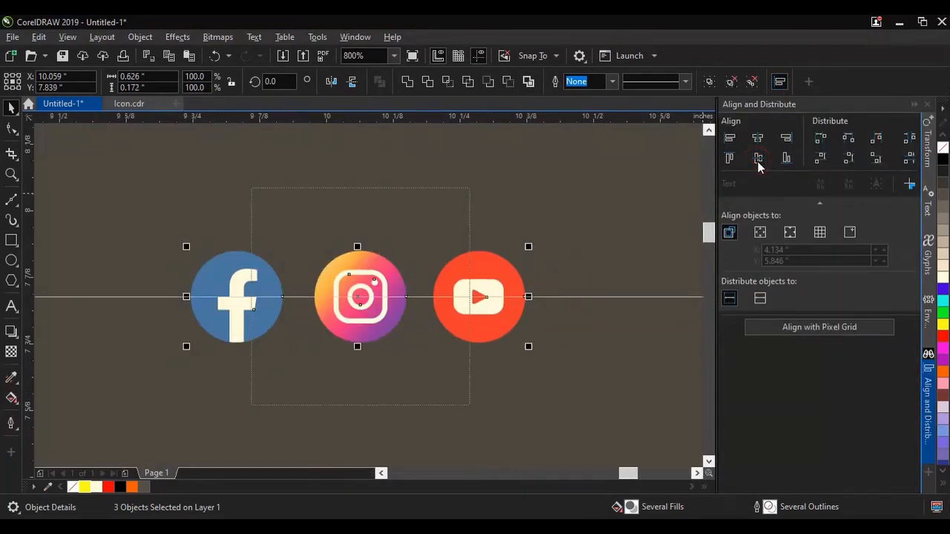
left_click(914, 105)
Step: Move the three social icons onto the banner, just to the right of the "Follow Us :" text
scroll(575, 273, "down", 2)
left_click_drag(616, 242, 499, 316)
scroll(546, 271, "down", 1)
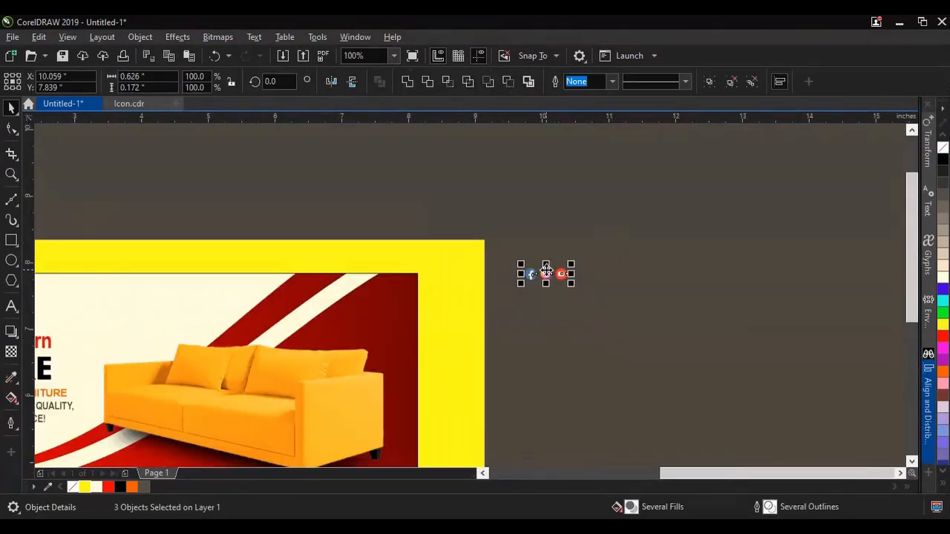
scroll(546, 273, "down", 1)
left_click_drag(547, 271, 423, 406)
scroll(527, 281, "up", 3)
scroll(527, 280, "up", 1)
left_click_drag(566, 253, 494, 311)
scroll(494, 312, "down", 2)
Step: Align the "Follow Us :" text and the social icons on their shared horizontal centre line
left_click(852, 275)
left_click_drag(697, 269, 393, 340)
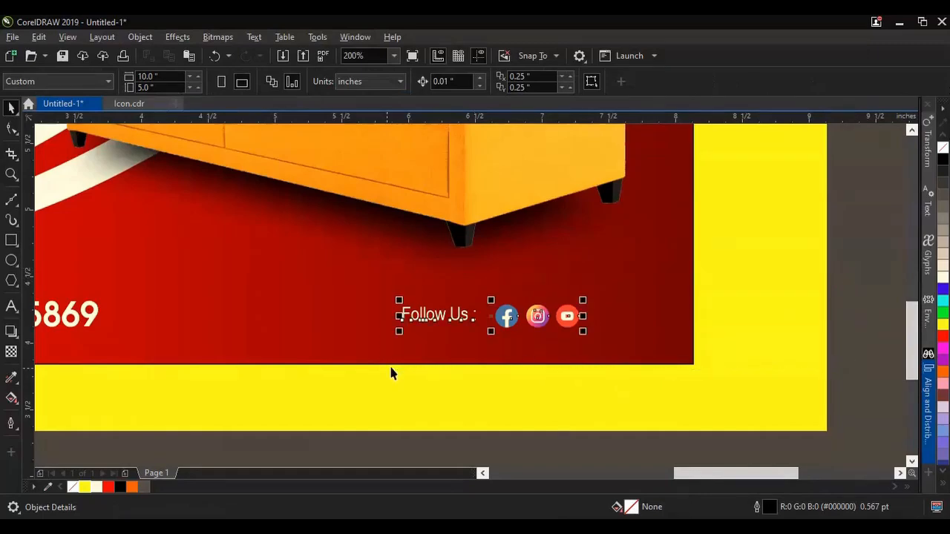
left_click(927, 408)
left_click(760, 158)
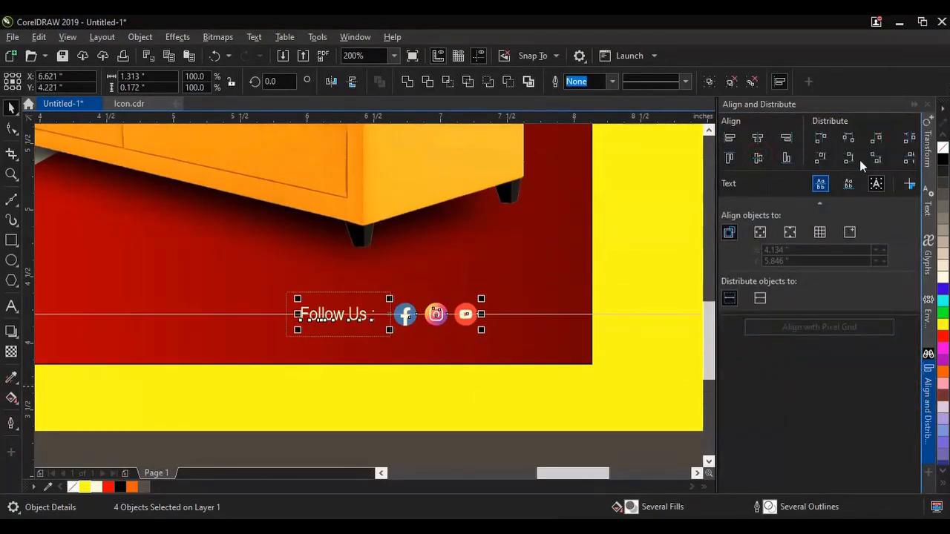
left_click(914, 105)
Step: Scale the "Follow Us :" text and icons together to about 1.59 inches wide and position them below the sofa's right end
scroll(710, 323, "down", 1)
left_click(581, 383)
scroll(582, 383, "down", 1)
scroll(583, 373, "up", 1)
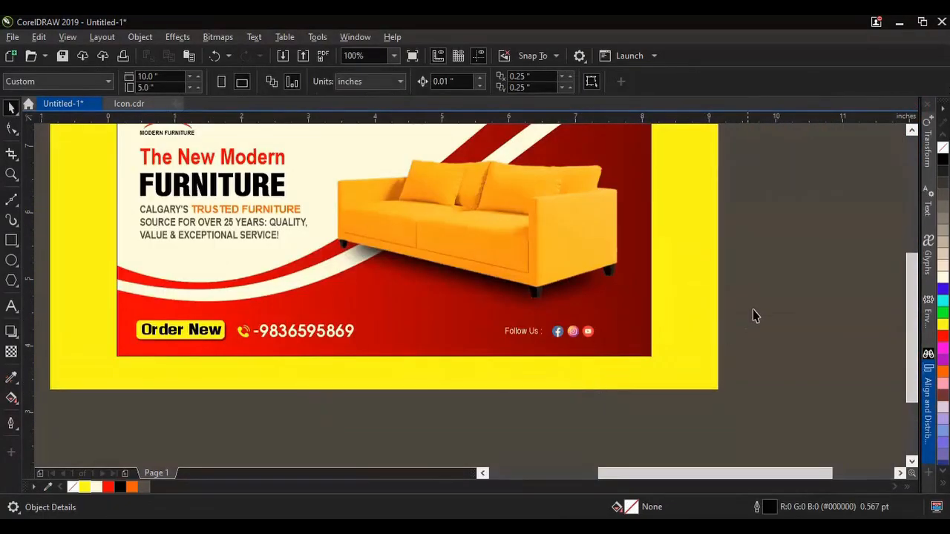
left_click_drag(488, 366, 486, 367)
scroll(594, 336, "up", 2)
left_click_drag(599, 342, 677, 368)
scroll(660, 339, "down", 2)
scroll(663, 343, "up", 1)
scroll(657, 339, "up", 1)
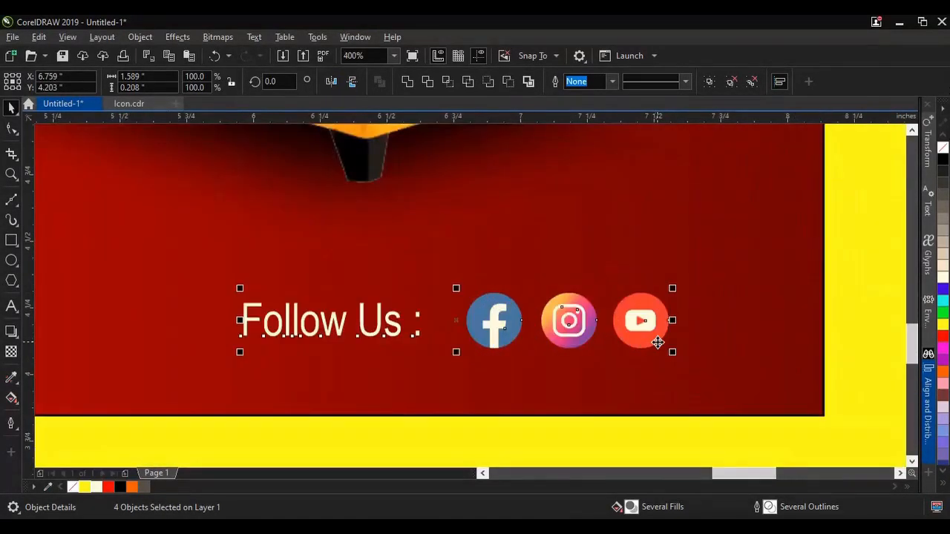
scroll(656, 340, "down", 2)
scroll(656, 340, "down", 1)
scroll(605, 289, "up", 1)
key("Escape")
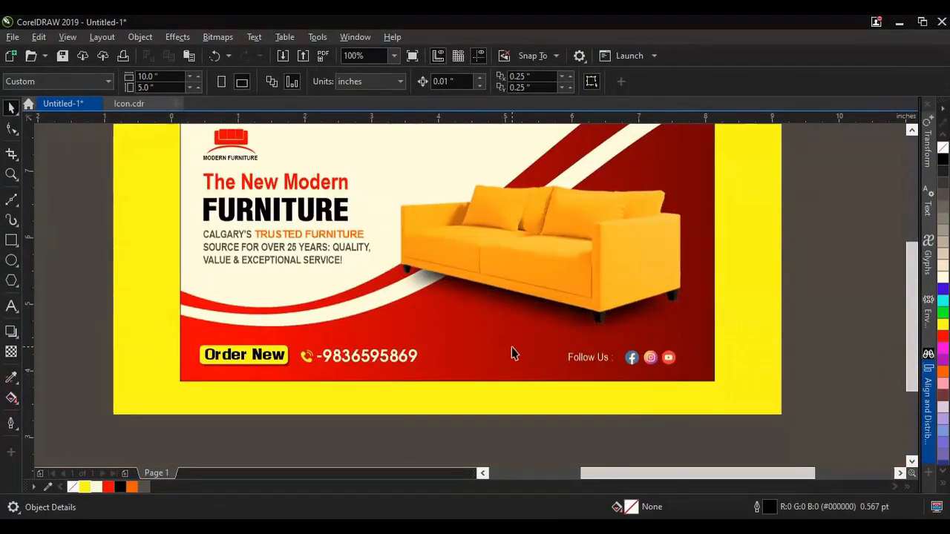
Step: Remove the outline from the banner's 8 by 4 inch PowerClip rectangle
scroll(512, 353, "down", 1)
scroll(478, 298, "up", 1)
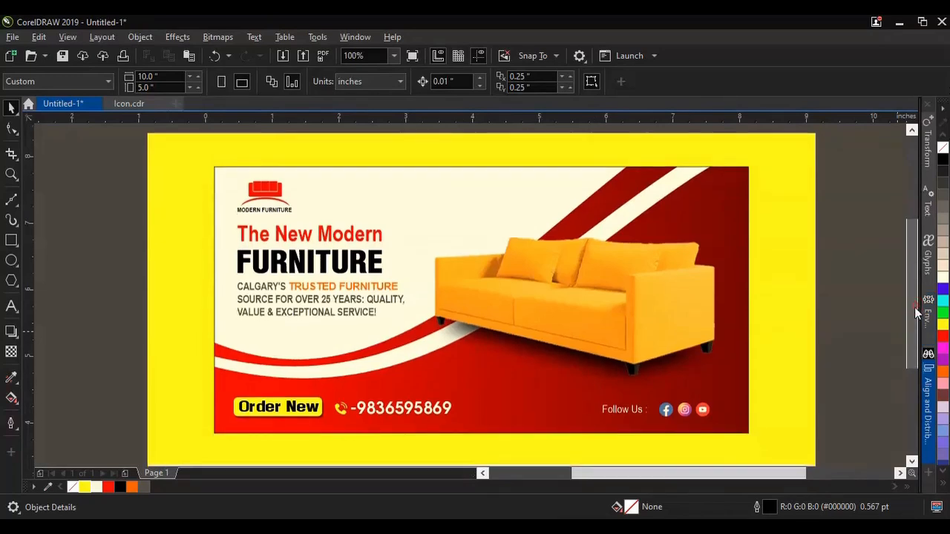
scroll(608, 359, "down", 1)
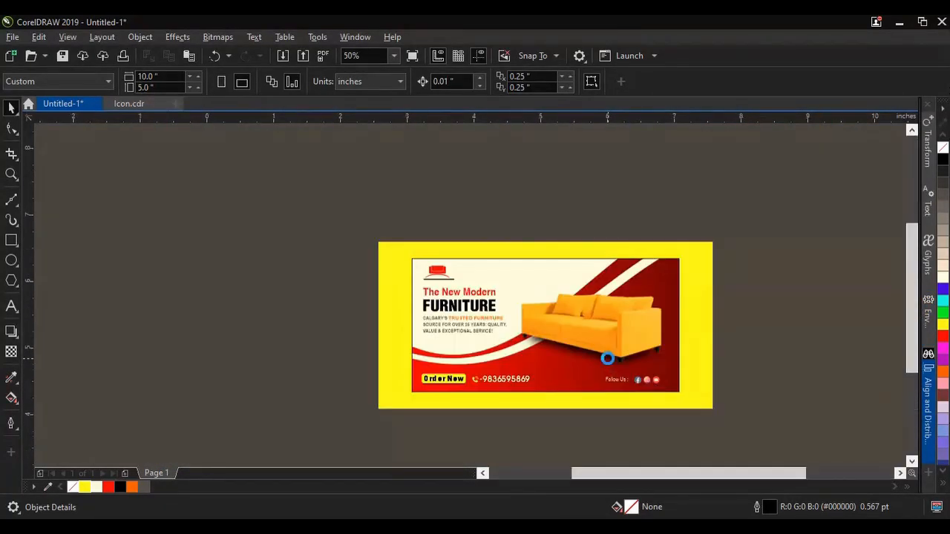
scroll(587, 355, "up", 1)
left_click(405, 181)
scroll(568, 161, "up", 3)
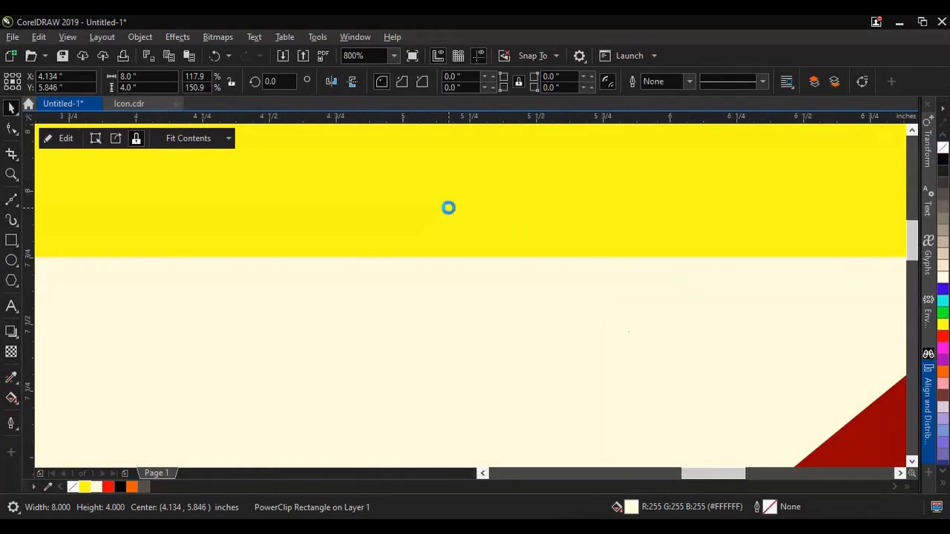
scroll(447, 213, "down", 3)
scroll(546, 223, "down", 1)
left_click(759, 286)
Step: Add a Flat Top Left drop shadow to the banner rectangle, offset about -0.125 and 0.102 inches, with feathering 6
scroll(371, 236, "up", 1)
left_click(393, 232)
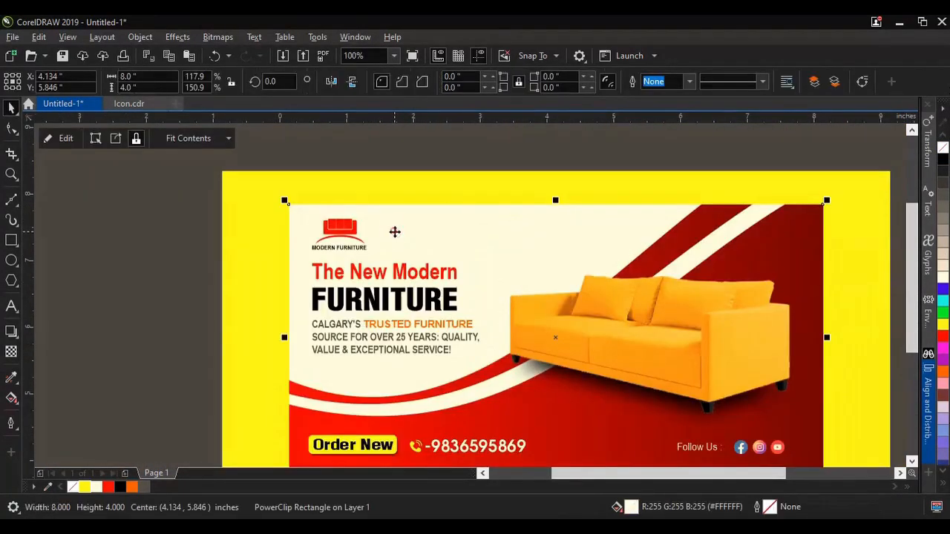
left_click(11, 332)
left_click(36, 81)
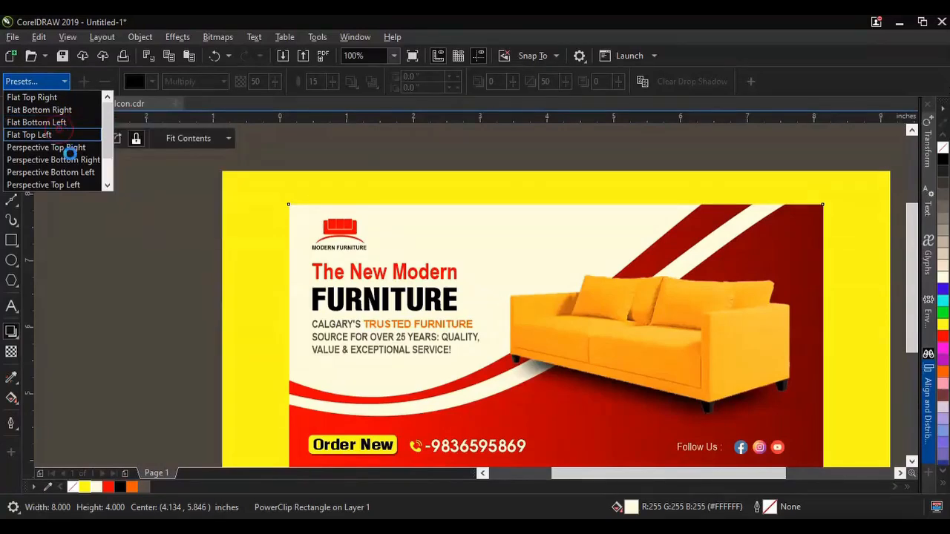
left_click(58, 135)
left_click_drag(359, 161, 385, 198)
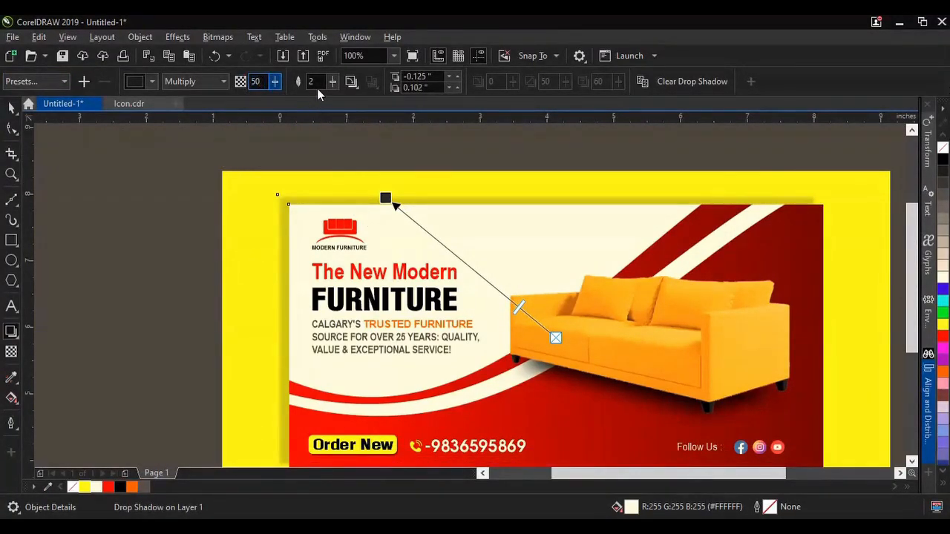
key("Tab")
key("Return")
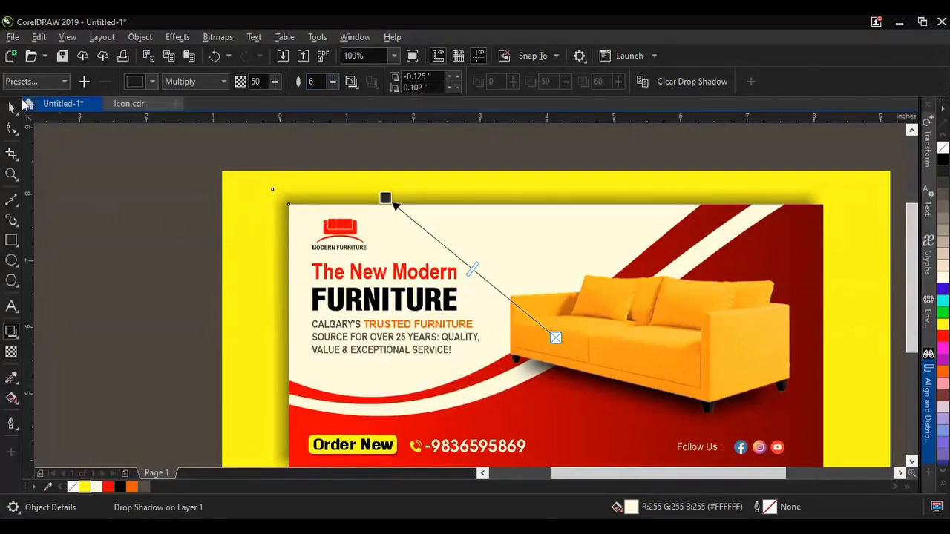
left_click(80, 174)
Step: Select all banner artwork and set up an Export For Web as JPEG at Highest quality
scroll(436, 151, "down", 2)
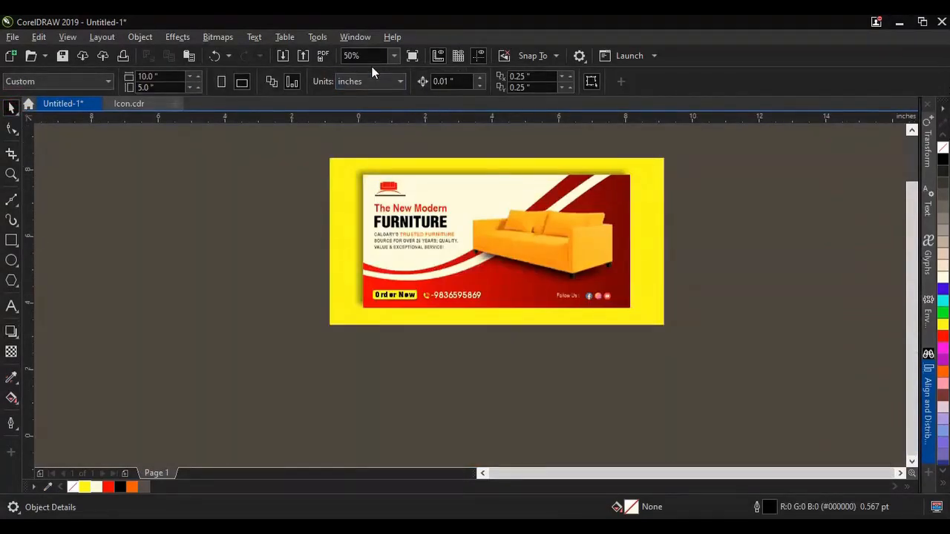
key("Return")
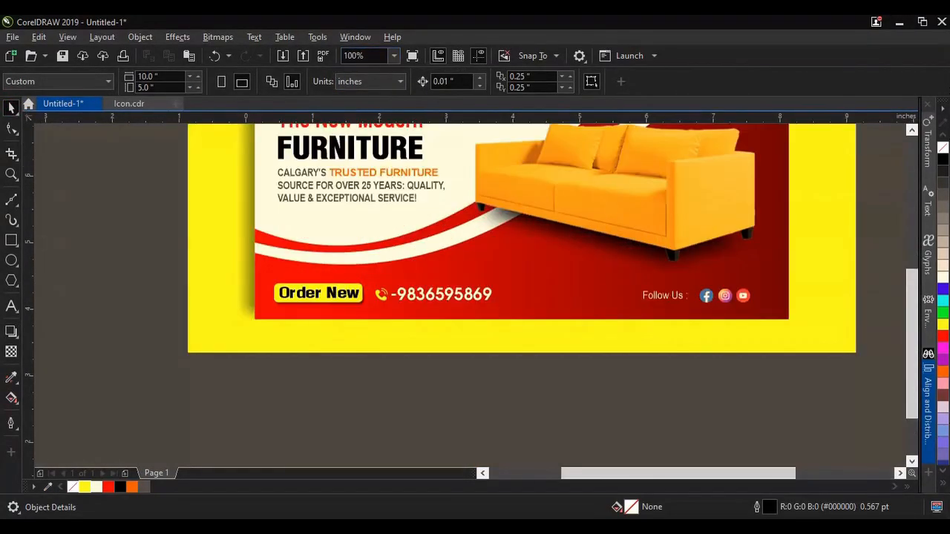
scroll(906, 312, "up", 3)
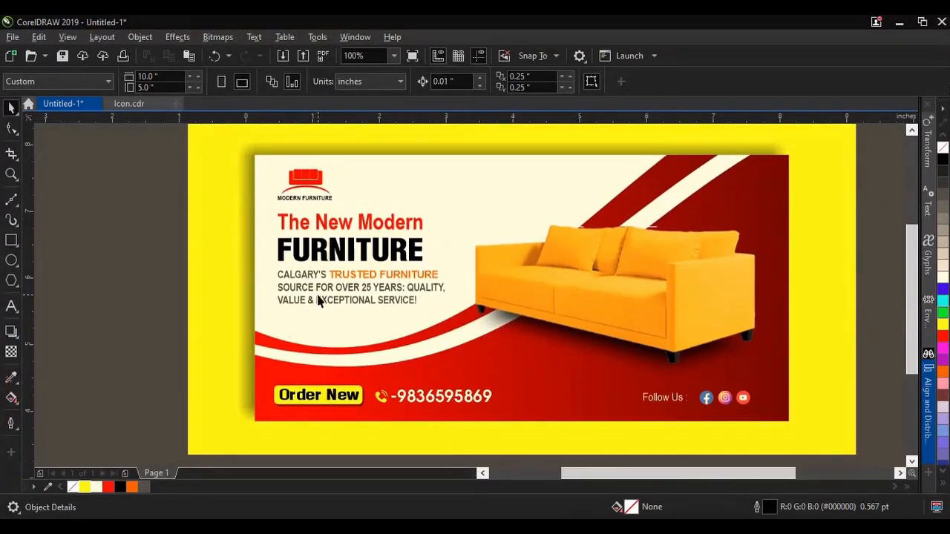
scroll(317, 299, "down", 2)
key("ctrl+a")
left_click(13, 36)
mouse_move(77, 301)
left_click(188, 314)
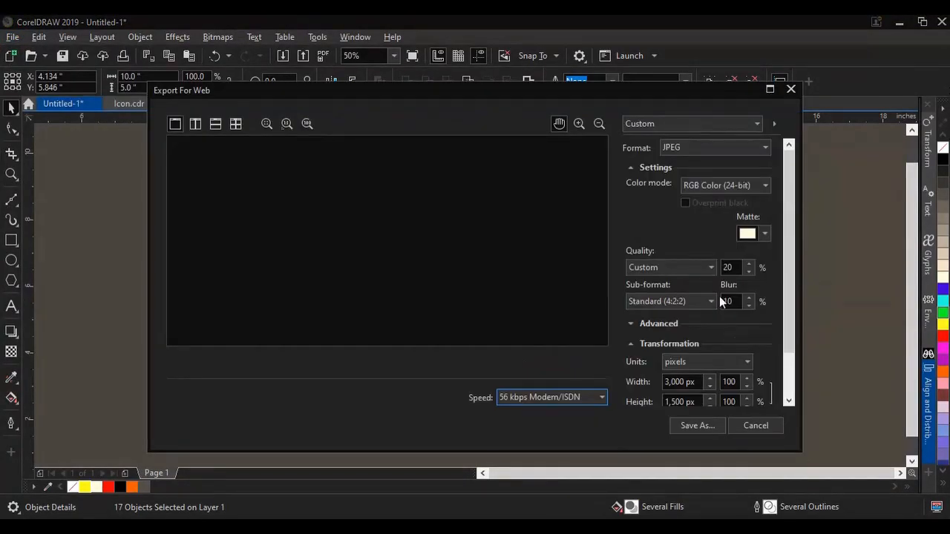
left_click(700, 267)
left_click(691, 282)
left_click_drag(784, 296, 788, 319)
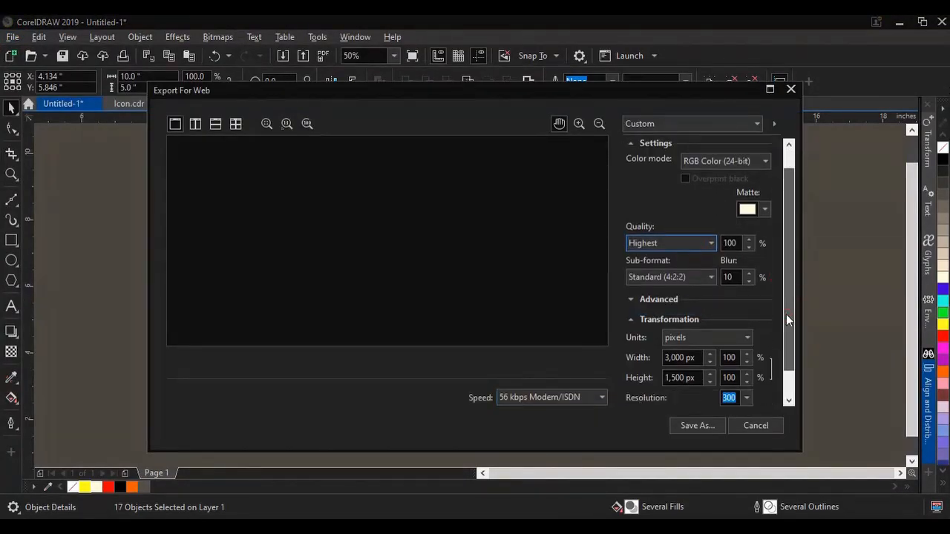
Step: Save the exported JPEG to the Desktop as Untitled-1 and clear the selection
left_click(694, 425)
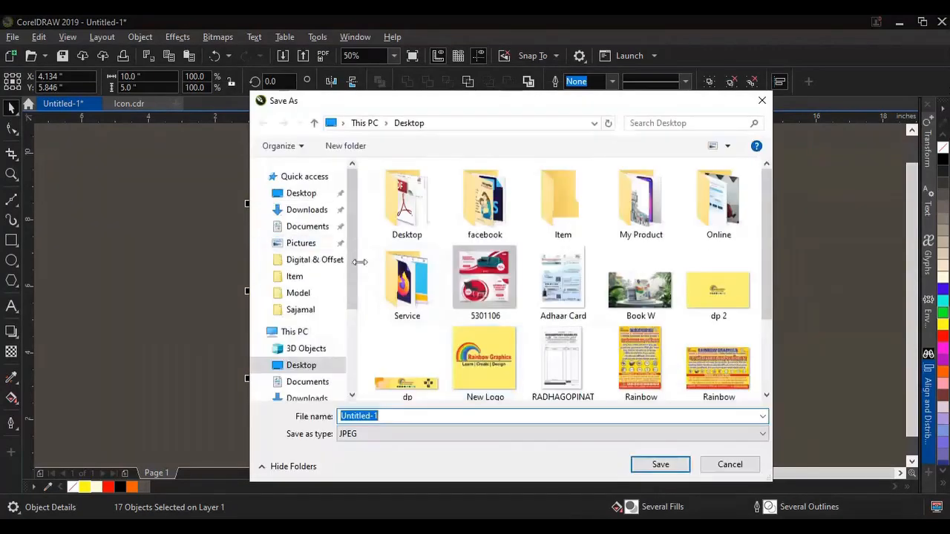
left_click(299, 192)
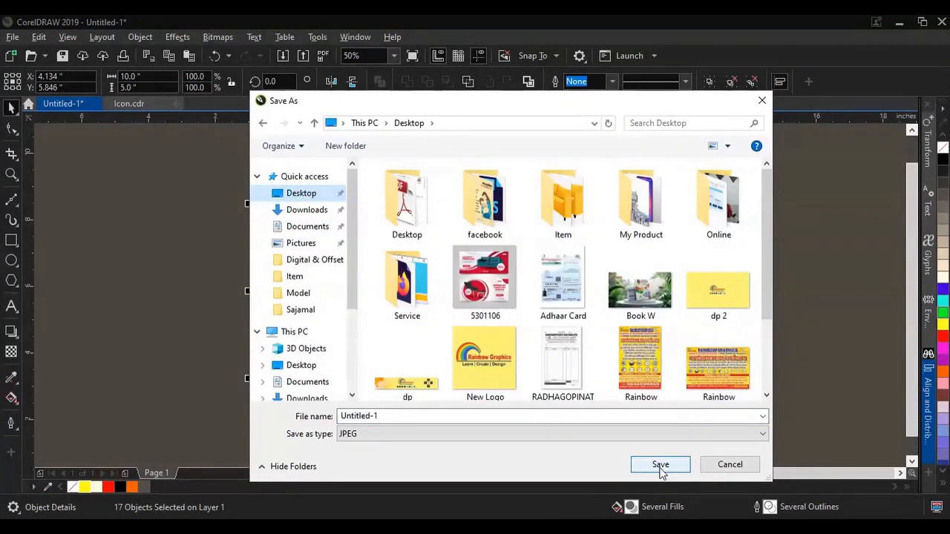
left_click(660, 466)
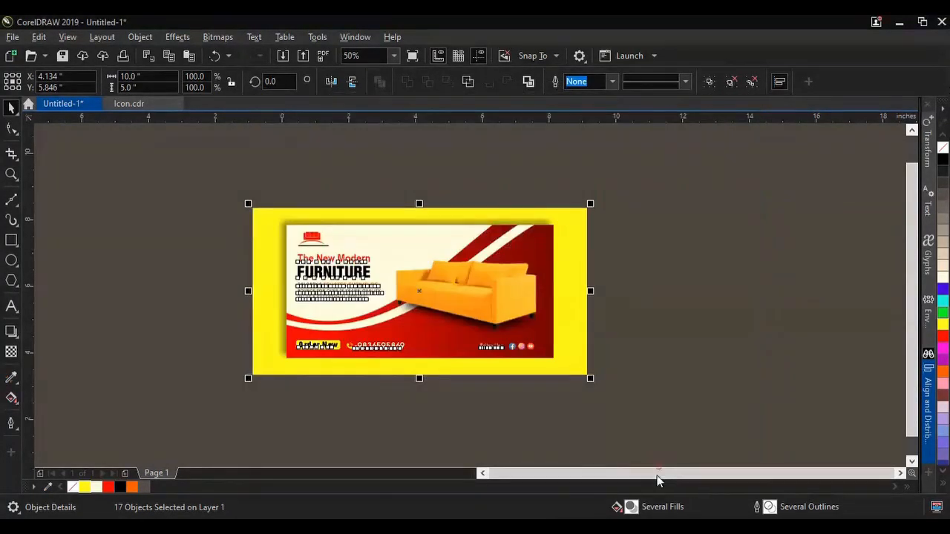
left_click(635, 408)
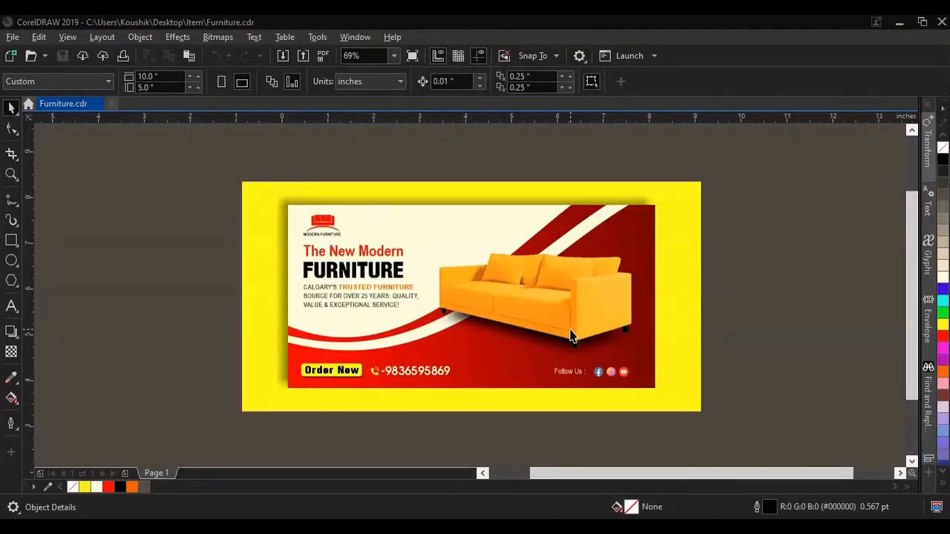
Step: Draw an ellipse over the sofa's lower right corner and size it to a 0.9 by 0.9 inch circle
scroll(570, 335, "up", 2)
left_click(12, 260)
left_click_drag(544, 306, 627, 385)
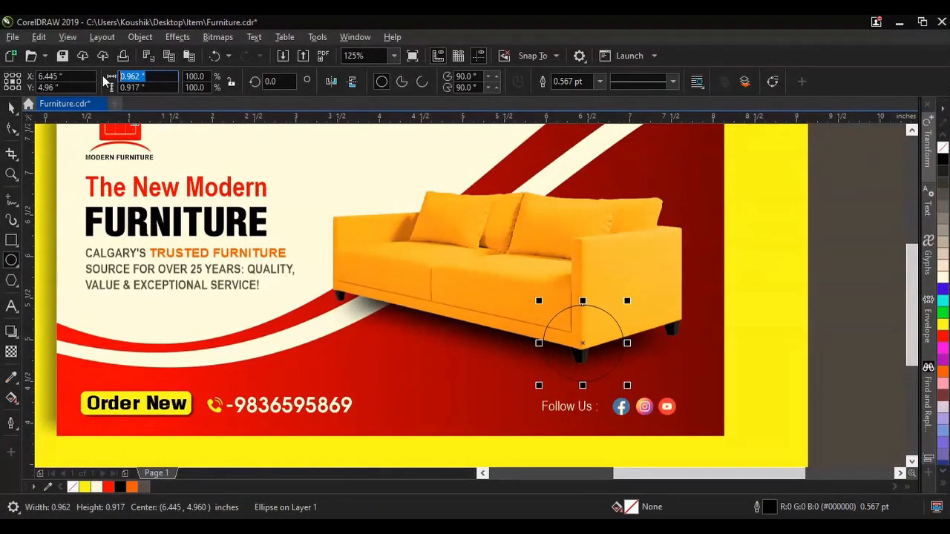
key("Return")
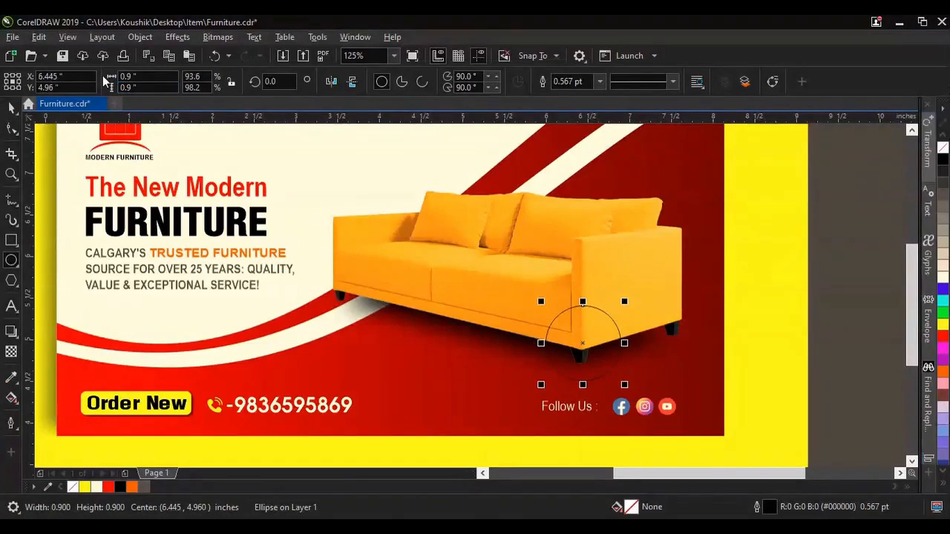
Step: Fill the circle over the sofa with white
left_click(600, 344)
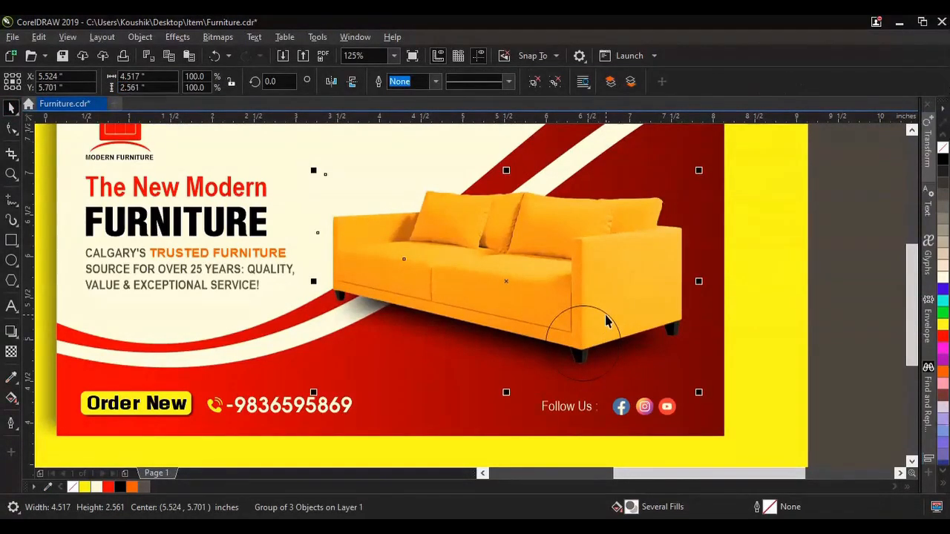
left_click(627, 345)
left_click(942, 281)
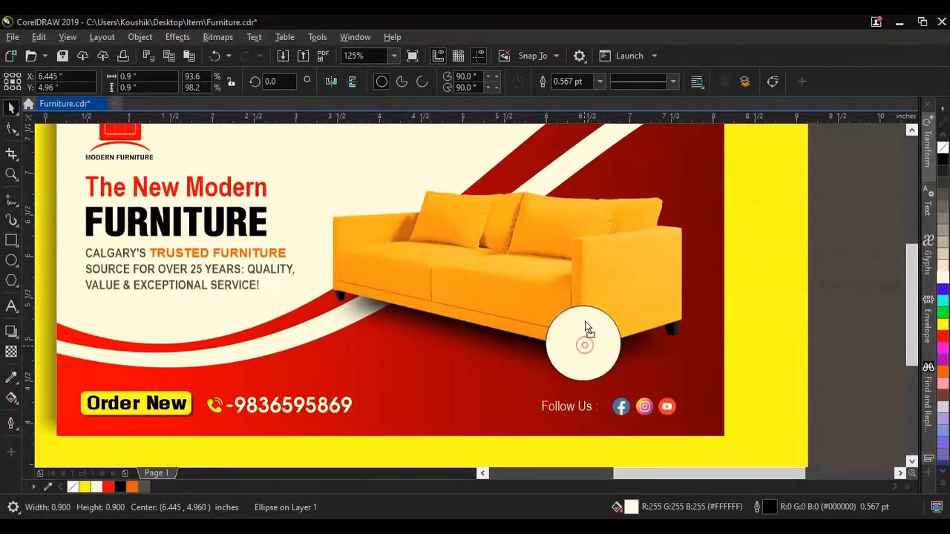
Step: Enlarge the white circle to about 1.195 inches across and position it over the sofa's right front corner
left_click_drag(583, 324, 583, 288)
mouse_move(627, 349)
left_mouse_down()
mouse_move(647, 369)
mouse_move(639, 362)
left_mouse_up()
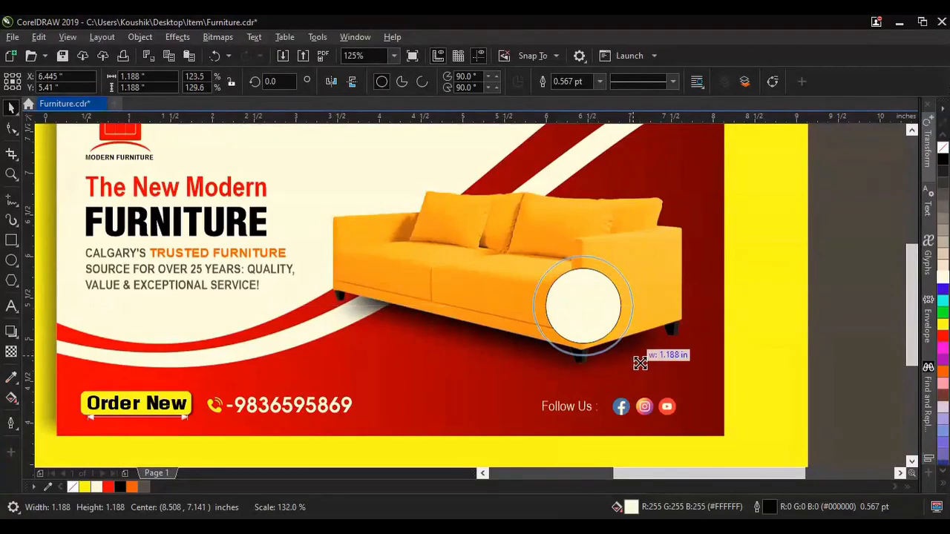
scroll(572, 322, "down", 2)
scroll(571, 319, "up", 2)
left_click_drag(584, 320, 594, 313)
scroll(645, 369, "down", 2)
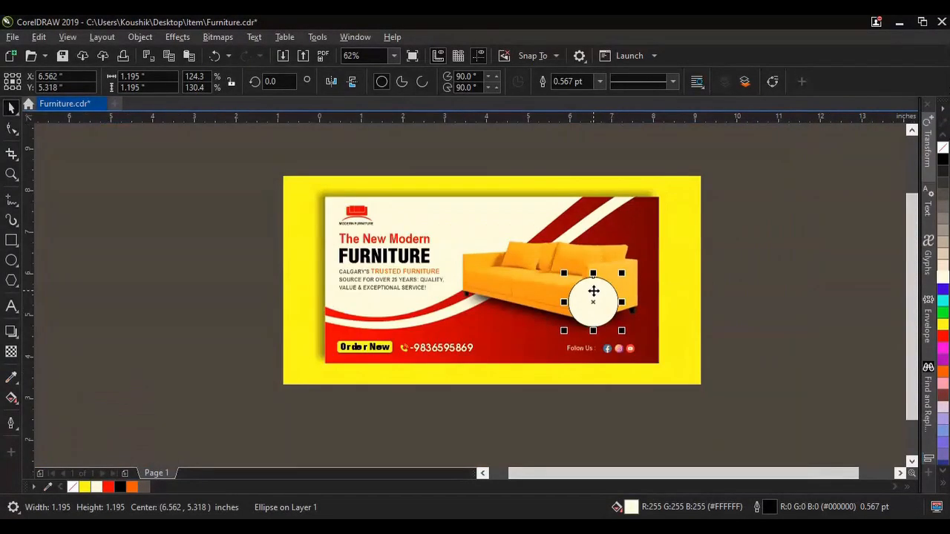
Step: Shrink the white circle over the sofa to about 1.111 inches across and remove its outline
scroll(594, 297, "up", 2)
left_click_drag(647, 357, 668, 382)
scroll(643, 350, "up", 2)
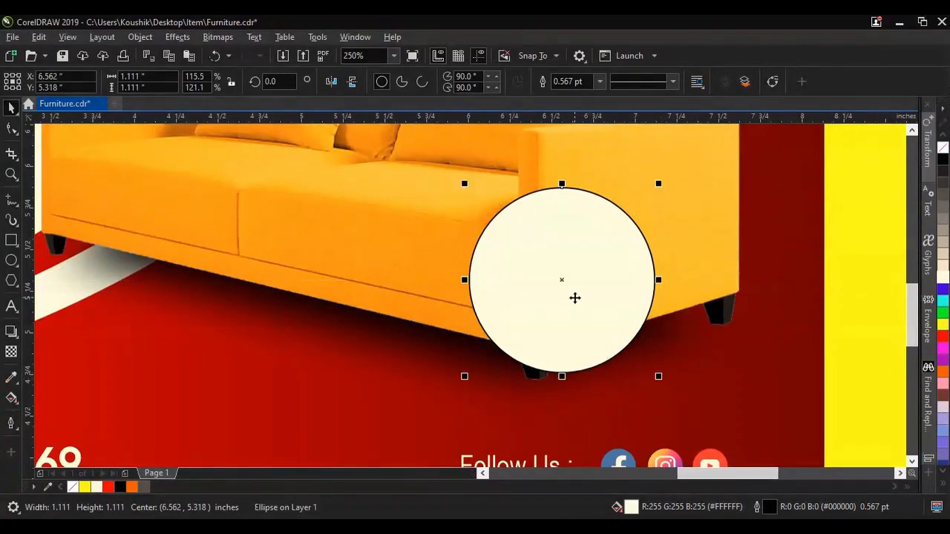
scroll(575, 296, "down", 2)
scroll(568, 292, "up", 2)
right_click(942, 149)
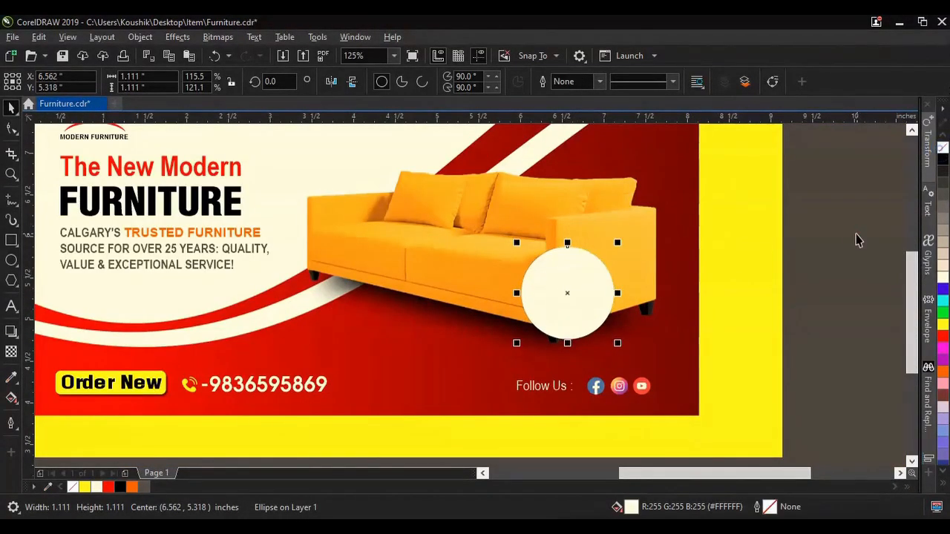
Step: Apply the Flat Bottom Right drop shadow preset to the circle and shorten its offset to about 0.045 by -0.066 inch
left_click(11, 332)
left_click(36, 81)
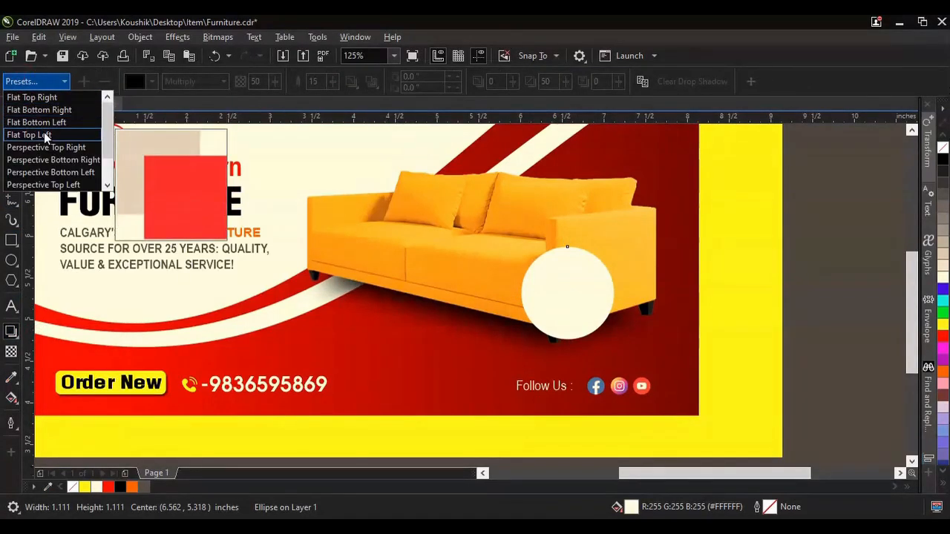
left_click(45, 110)
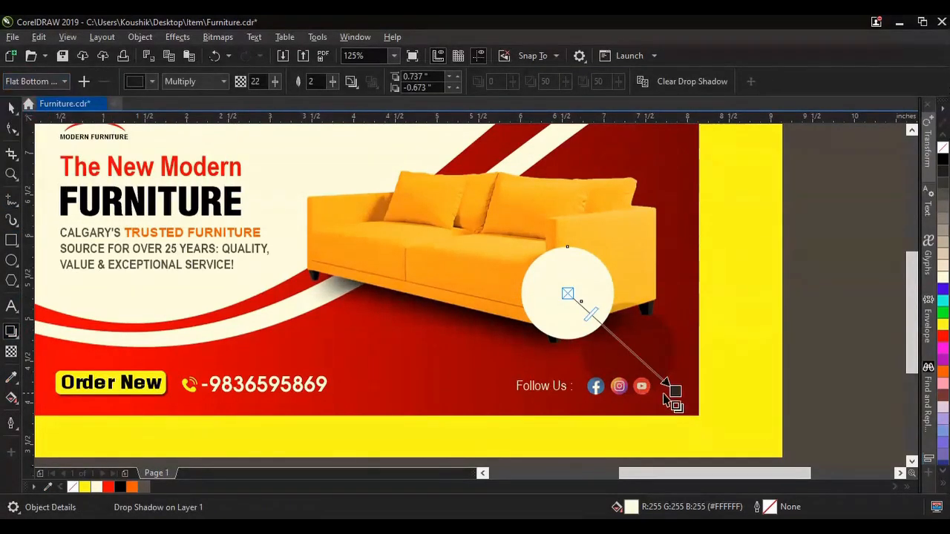
left_click_drag(676, 391, 602, 344)
Step: Set the circle's drop shadow to opacity 50 and feathering 4, and clear the selection
double_click(260, 81)
type("30")
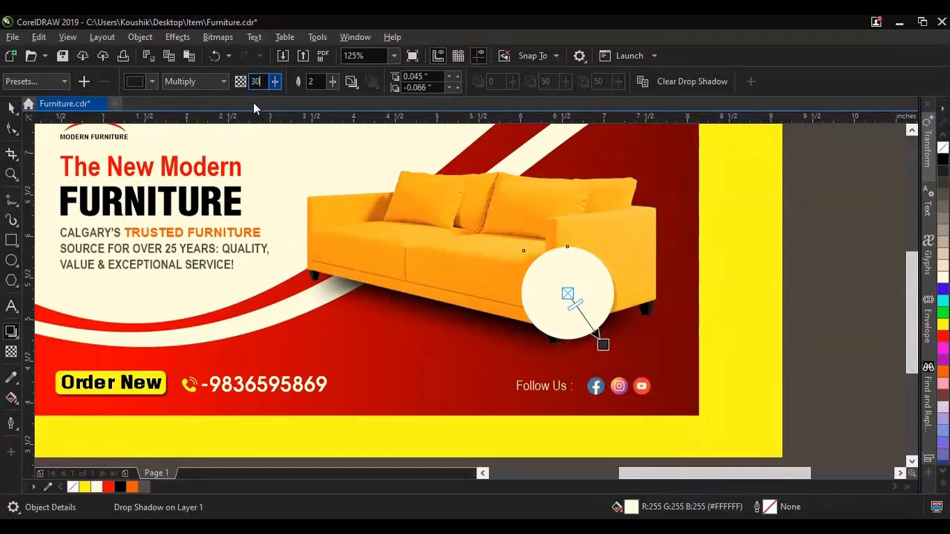
type("4")
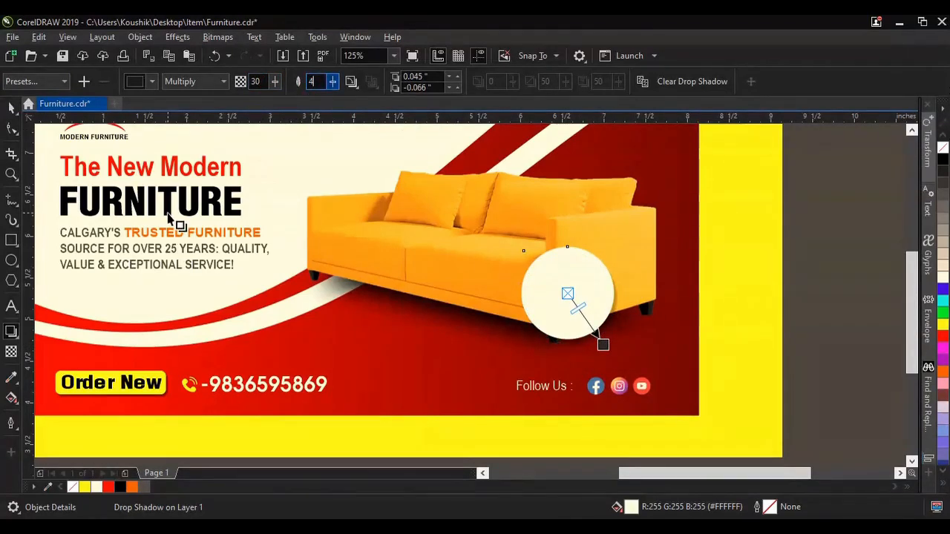
double_click(254, 82)
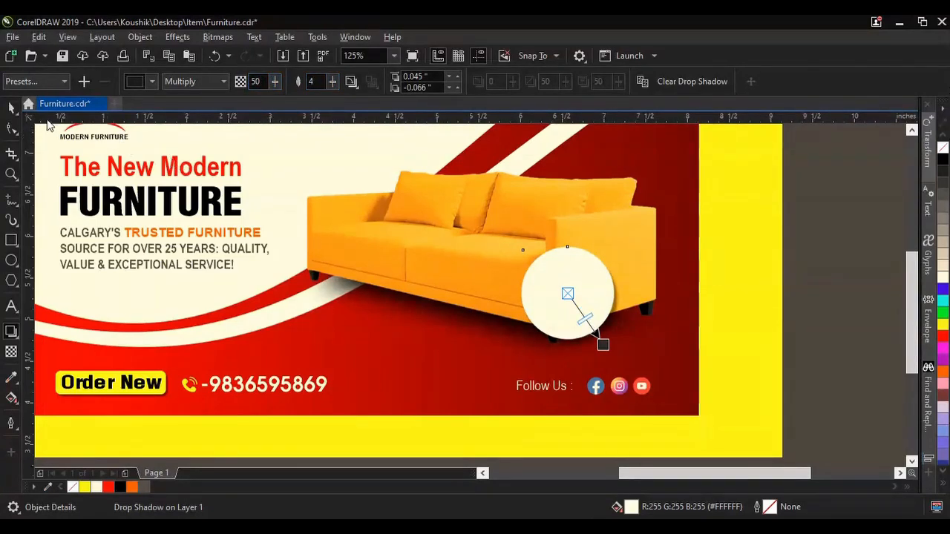
left_click(13, 108)
left_click(850, 298)
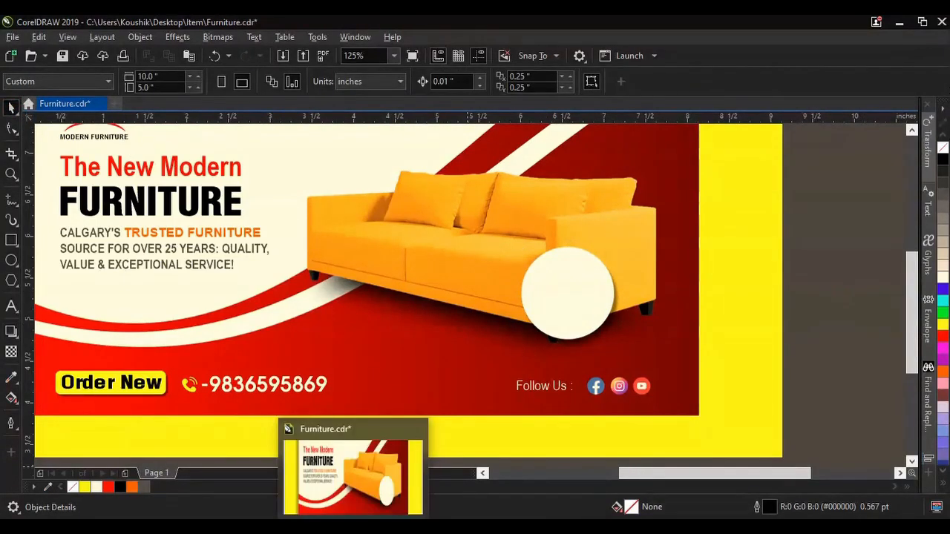
Step: Open the Details document in Word, copy the line "UP TO 50% off" and return to the banner in CorelDRAW
left_click(318, 527)
double_click(248, 124)
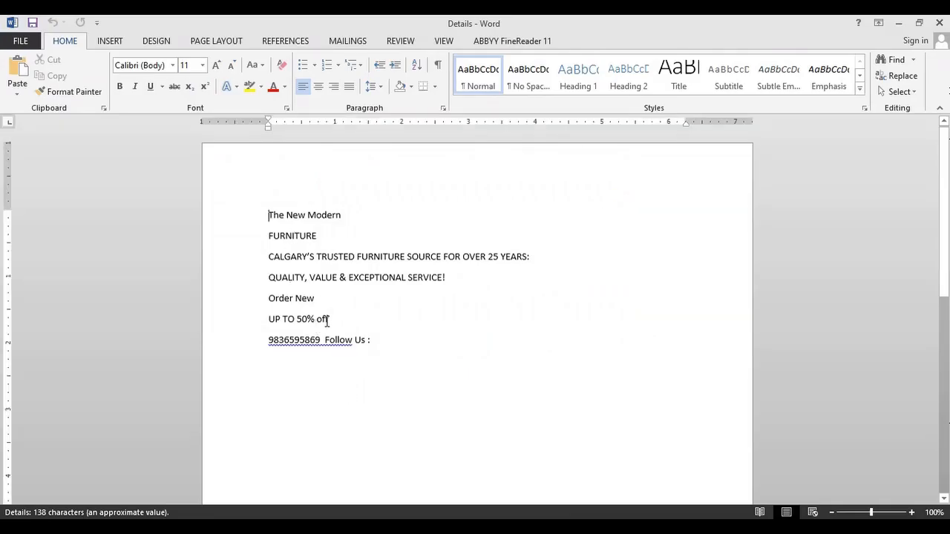
left_click_drag(326, 321, 270, 321)
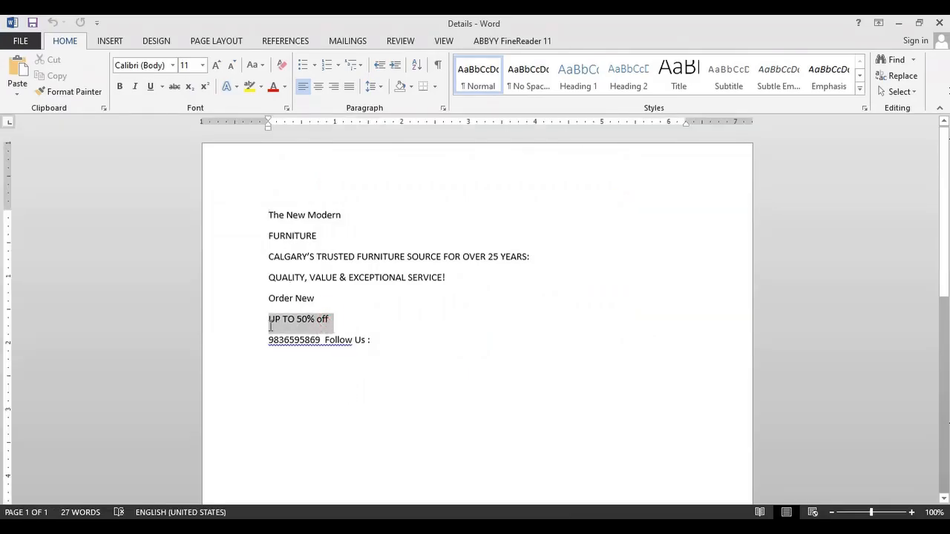
left_click(52, 76)
key("alt+Tab")
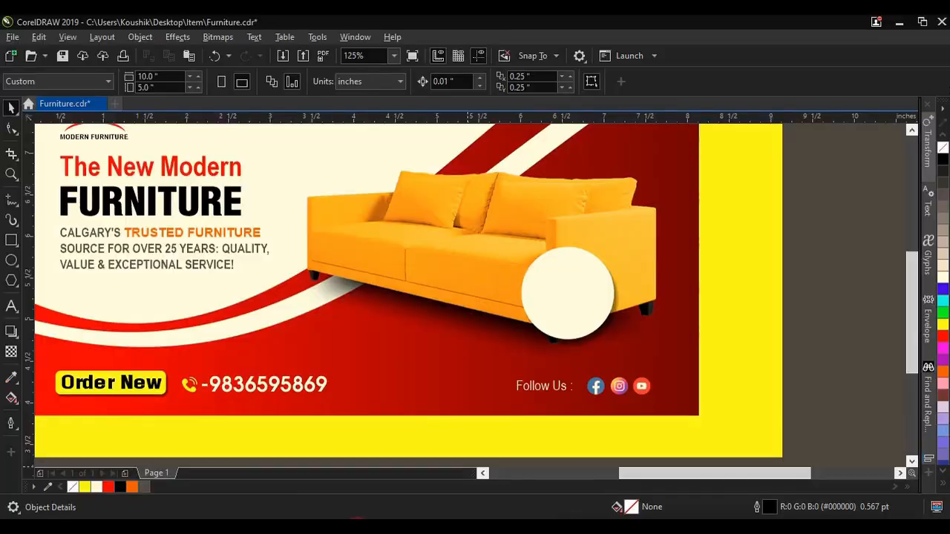
Step: Paste the copied offer line as artistic text starting inside the white circle
scroll(611, 297, "up", 1)
left_click(16, 308)
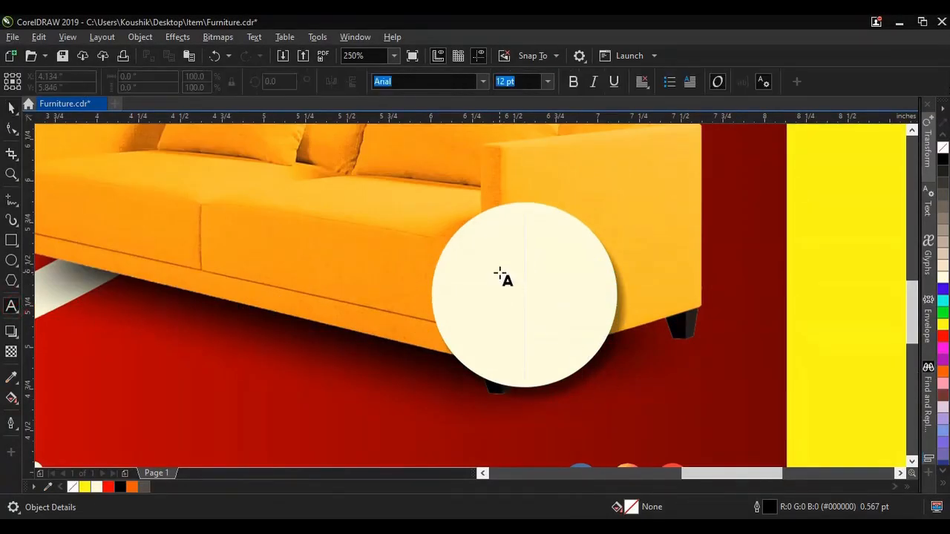
left_click(501, 279)
left_click(41, 37)
left_click(60, 150)
left_click(459, 377)
Step: Break the pasted text into three lines: "UP TO", "50%" and "off"
left_click(692, 251)
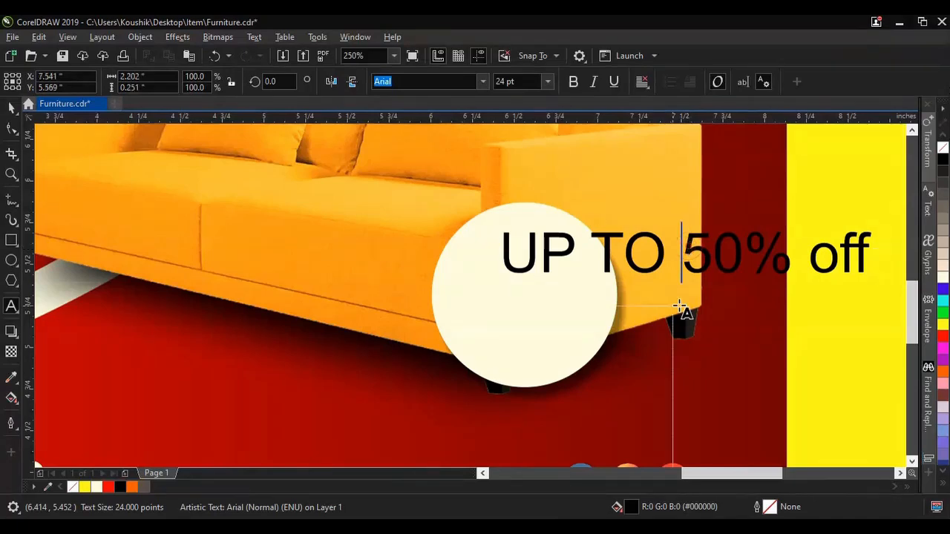
key("Return")
left_click(627, 316)
key("Return")
key("Escape")
Step: Center-align the three text lines, scale them down to about 17.9 pt and place them inside the circle
left_click(11, 108)
left_click(642, 81)
left_click(660, 131)
left_click_drag(610, 256, 557, 260)
left_click_drag(446, 404, 476, 397)
left_click_drag(530, 331, 525, 319)
Step: Change the badge text's font to Arial Narrow Bold
left_click(482, 83)
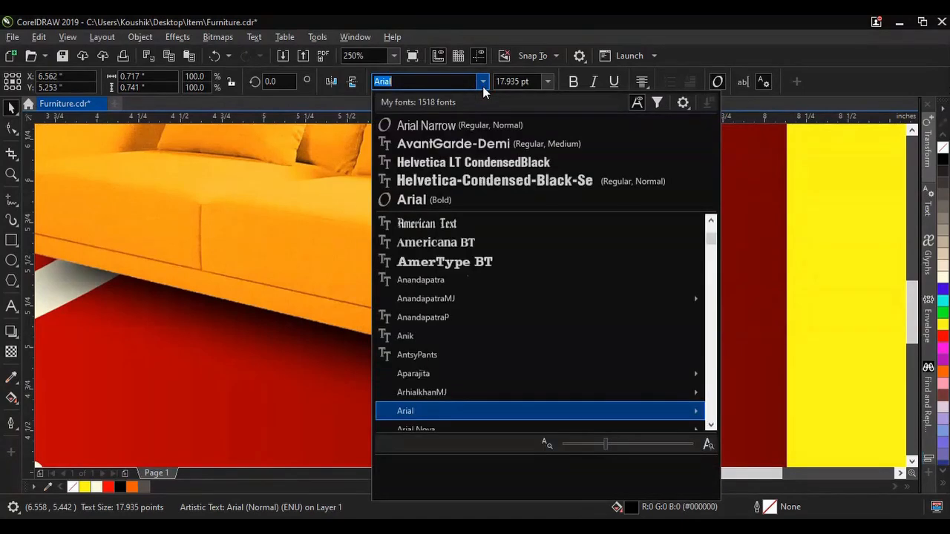
scroll(451, 336, "down", 3)
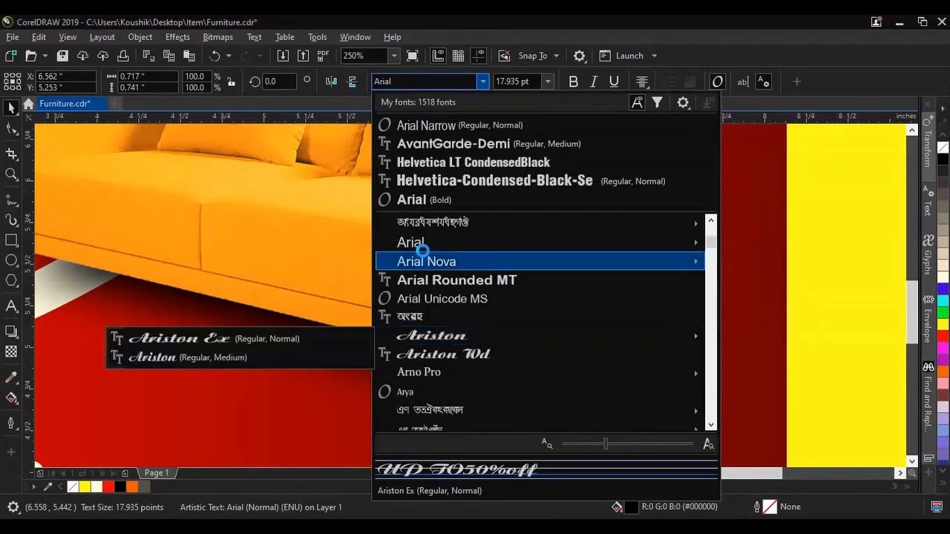
mouse_move(416, 242)
left_click(184, 325)
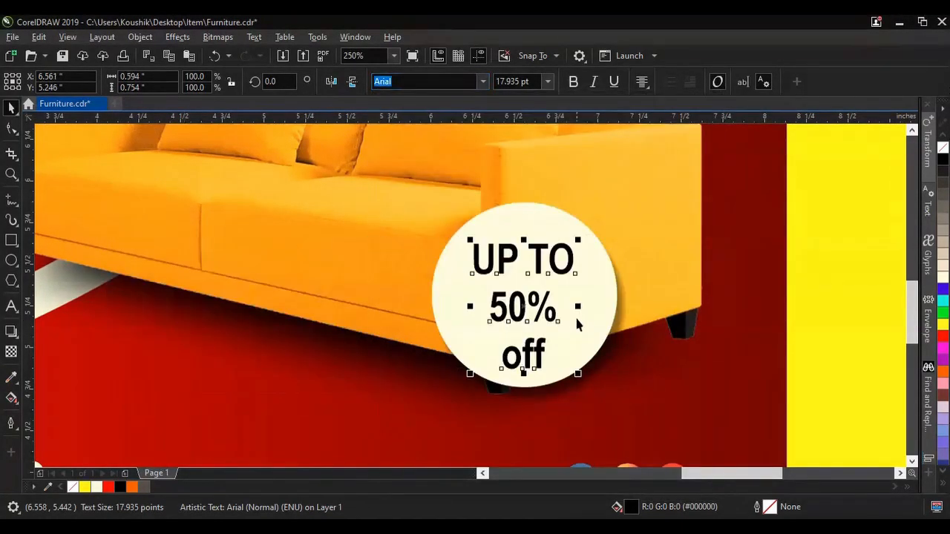
Step: Change the font of only the "50%" line in the badge to Impact
double_click(548, 308)
left_click_drag(556, 308, 484, 310)
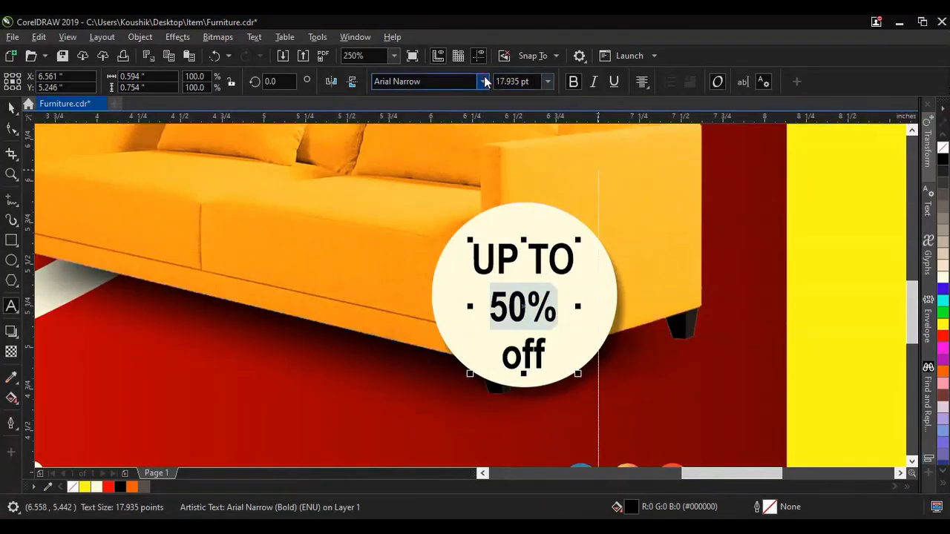
left_click(484, 81)
type("im")
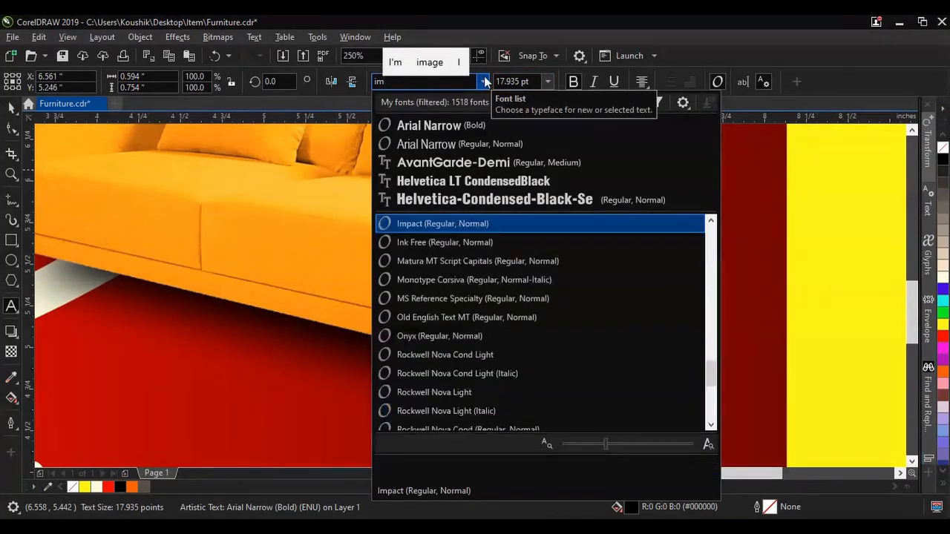
left_click(416, 226)
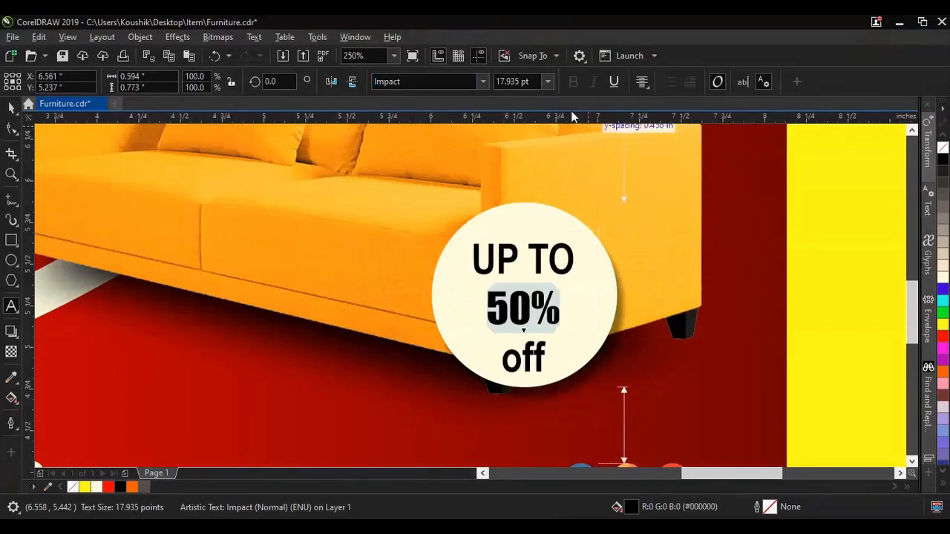
Step: Set the "50%" line's size to 30 pt and color it red
left_click(548, 82)
left_click(514, 236)
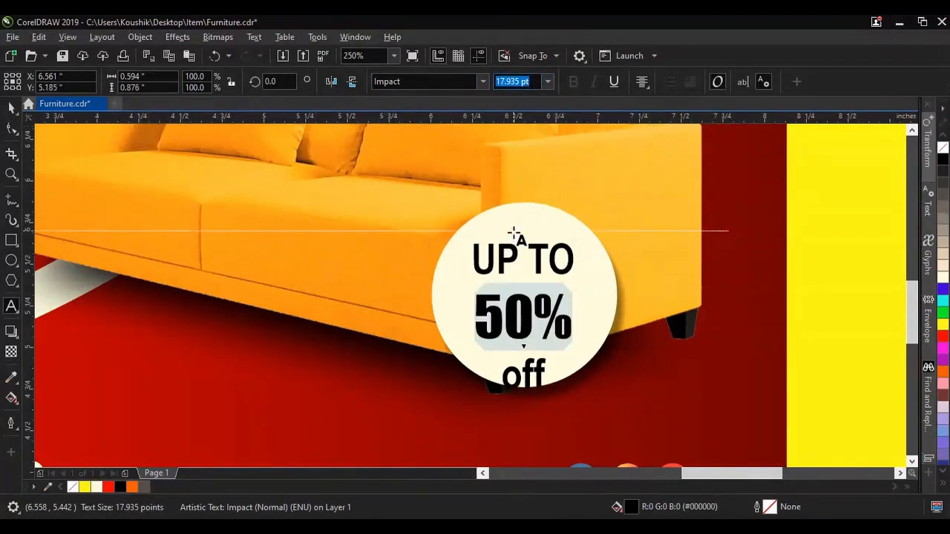
left_click(524, 81)
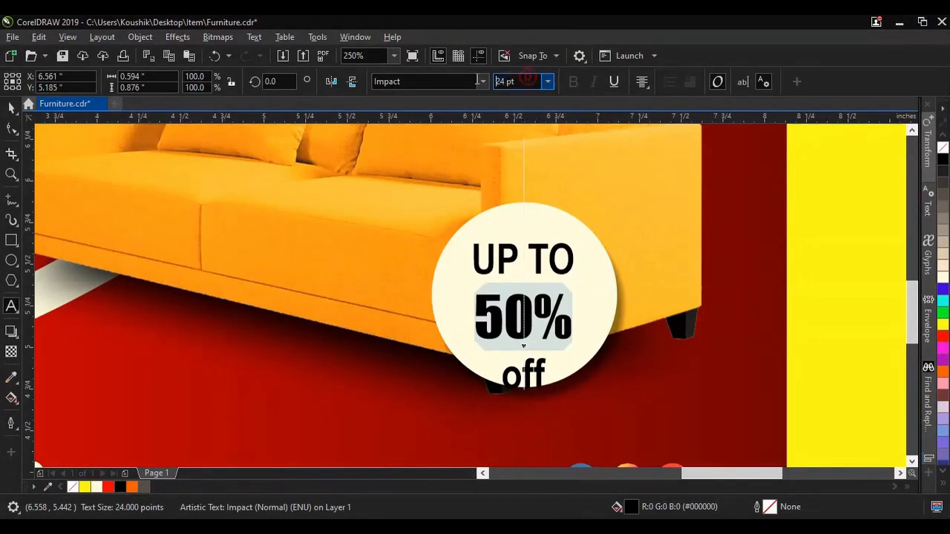
type("30")
key("Return")
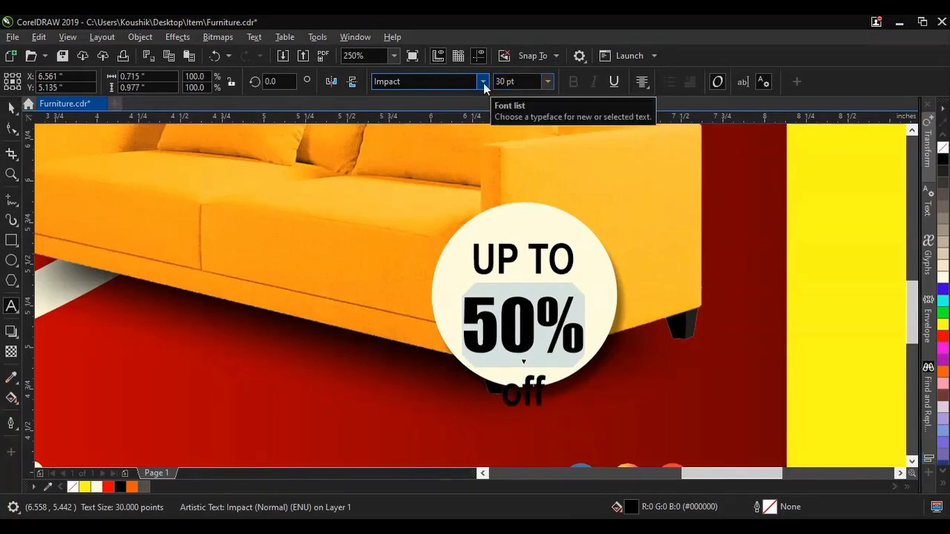
left_click(943, 336)
Step: Tighten the line spacing of the badge text so all three lines fit inside the circle
left_click(11, 128)
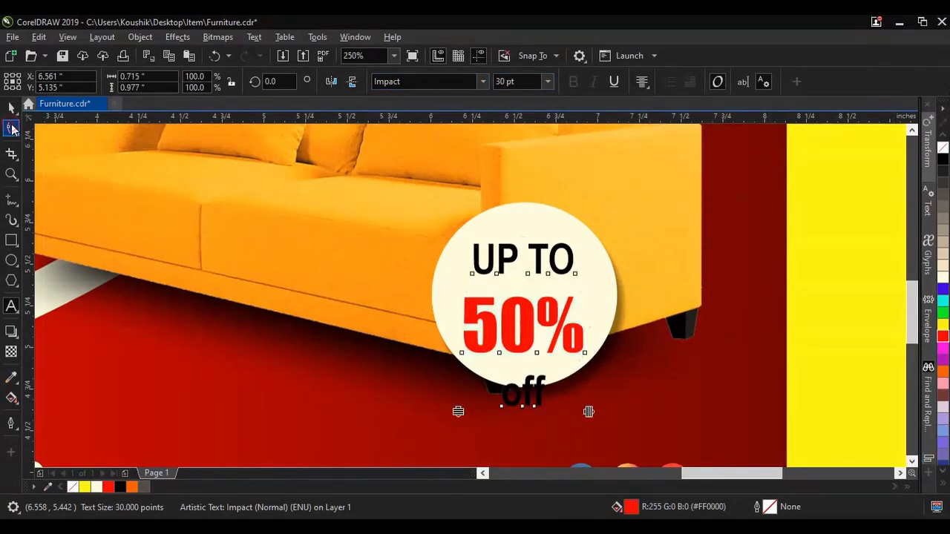
left_click_drag(456, 409, 452, 373)
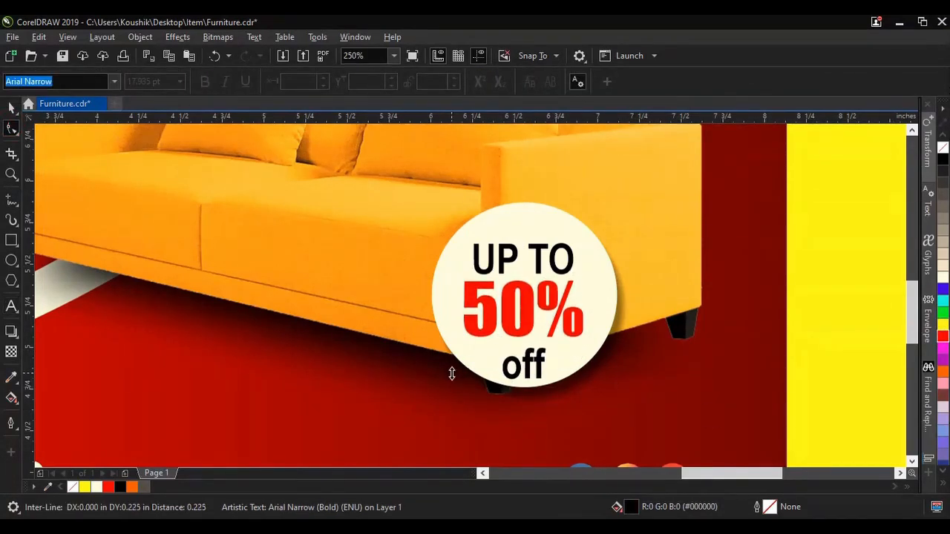
key("space")
Step: Center the badge text horizontally and vertically on the white circle
left_click(528, 227, "shift")
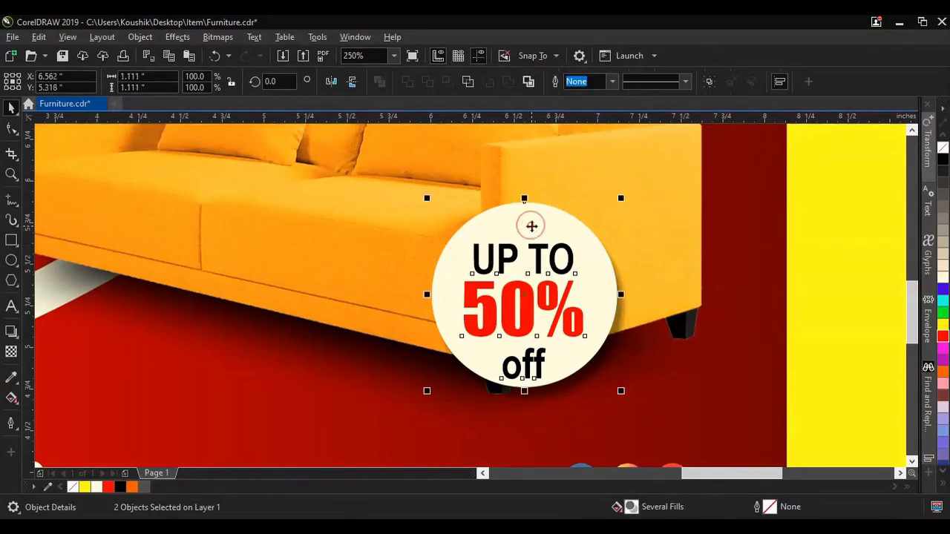
left_click(779, 81)
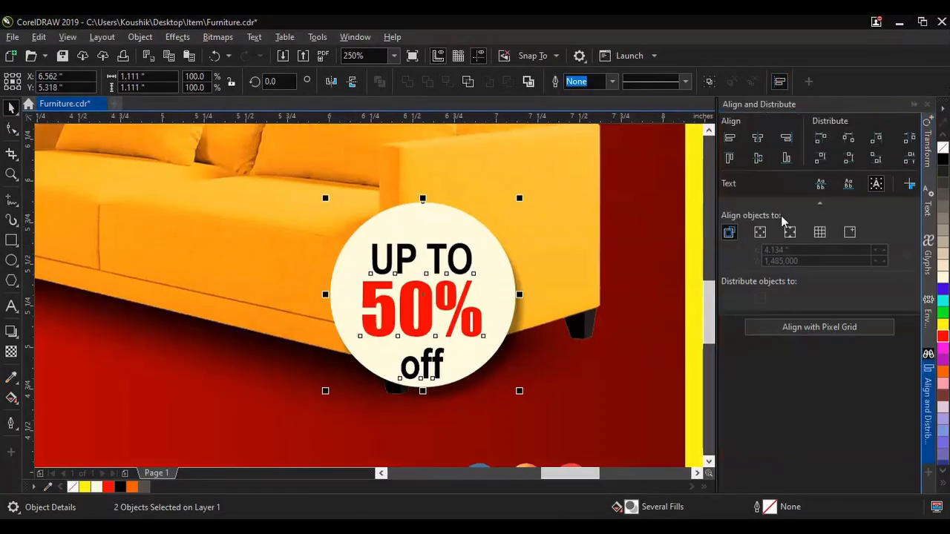
left_click(759, 158)
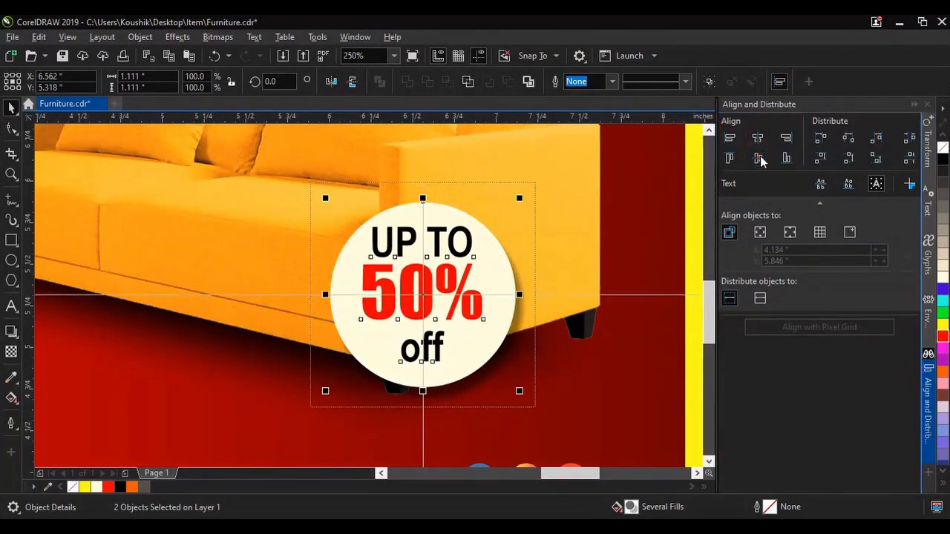
left_click(914, 104)
Step: Slightly increase the line spacing of the badge text inside the circle
left_click(521, 312)
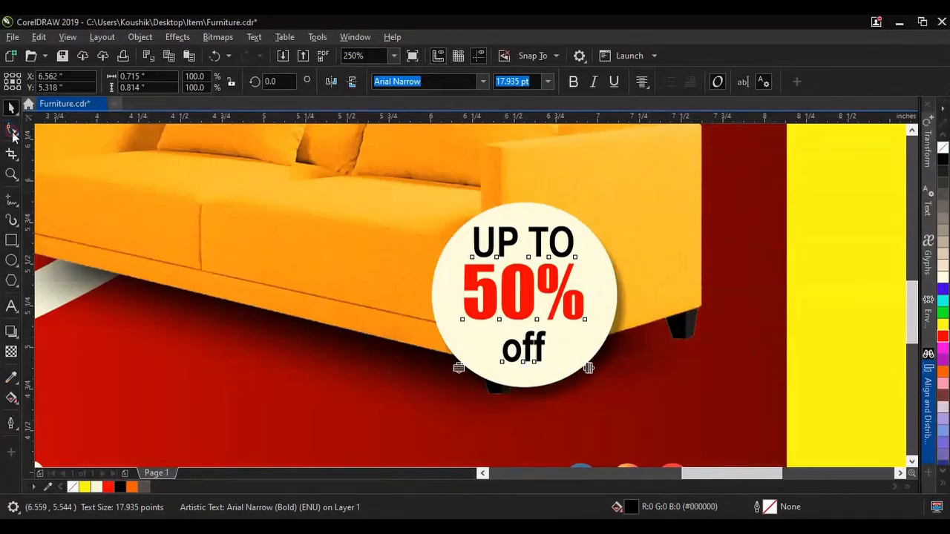
left_click(11, 128)
mouse_move(458, 365)
left_mouse_down()
mouse_move(441, 377)
mouse_move(458, 378)
left_mouse_up()
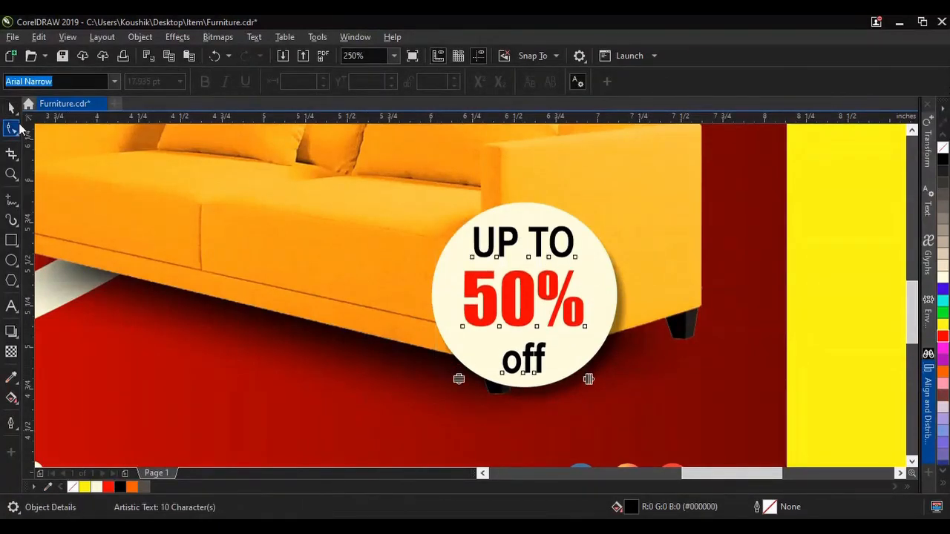
left_click(11, 108)
Step: Clear the selection and review the whole banner at 100% zoom
scroll(586, 333, "down", 5)
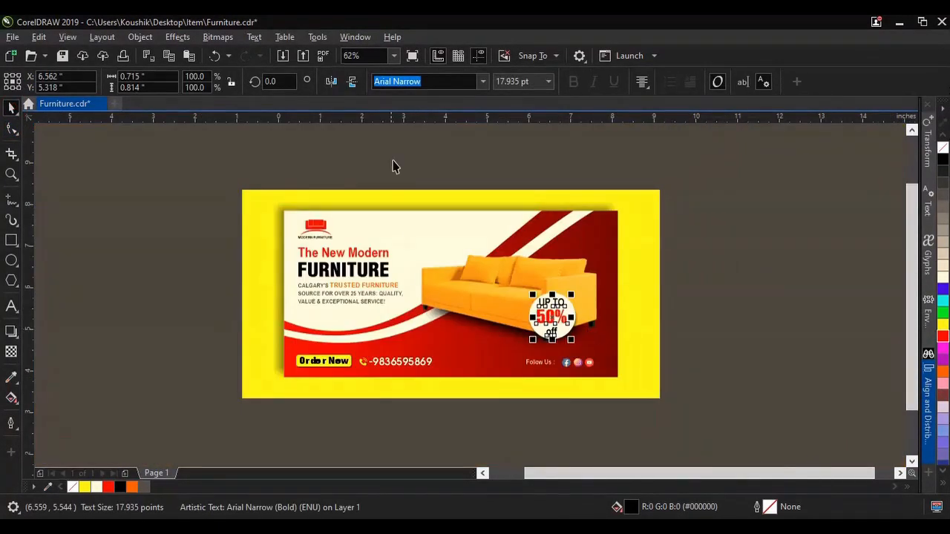
left_click(392, 158)
type("100")
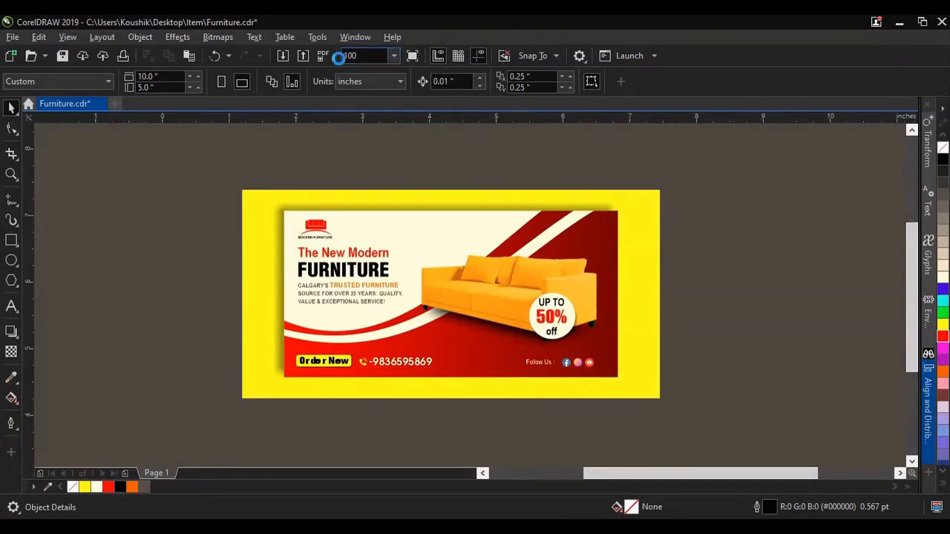
key("Return")
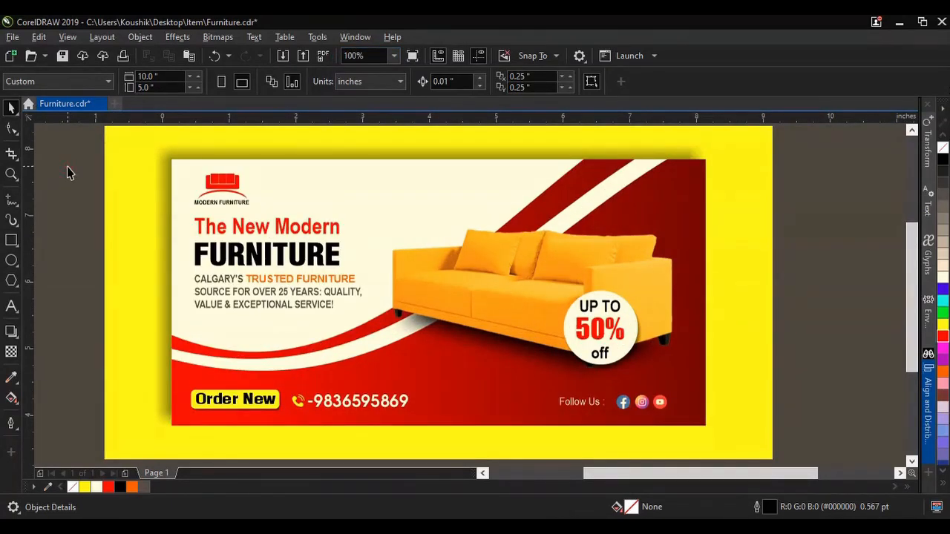